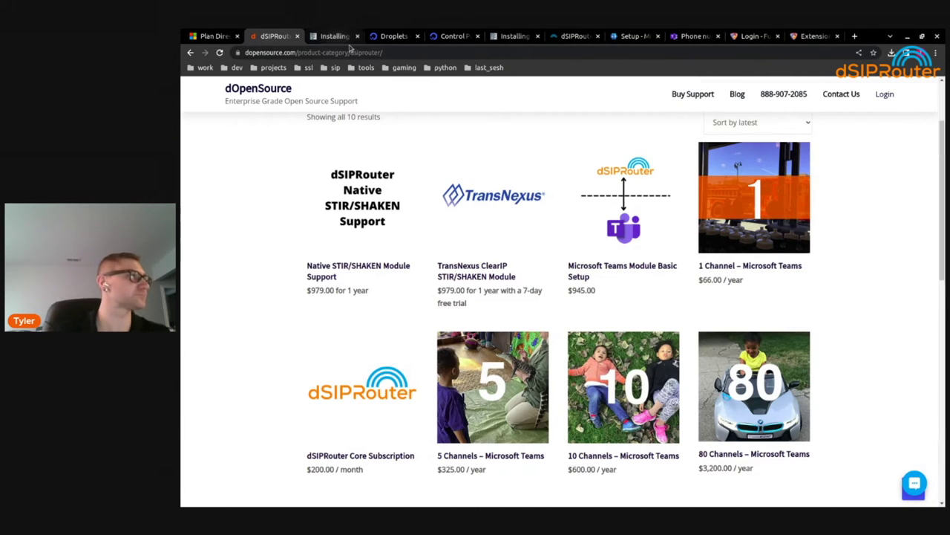
Look over the Debian install commands in the dSIPRouter docs, then show the pbx1 and sbc1 droplets
{"action": "left_click", "coordinate": [338, 36]}
{"action": "scroll", "coordinate": [810, 334], "scroll_direction": "down", "scroll_amount": 1}
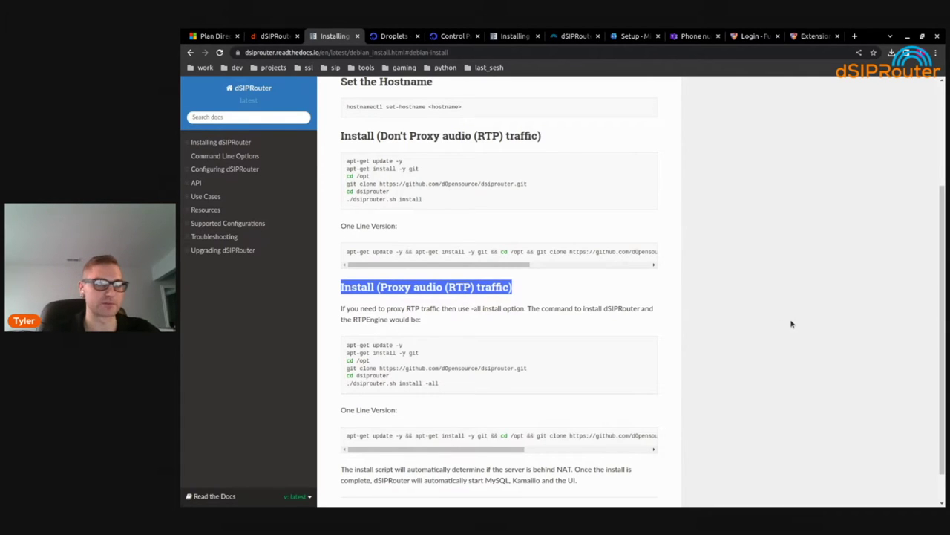
{"action": "left_click", "coordinate": [670, 221]}
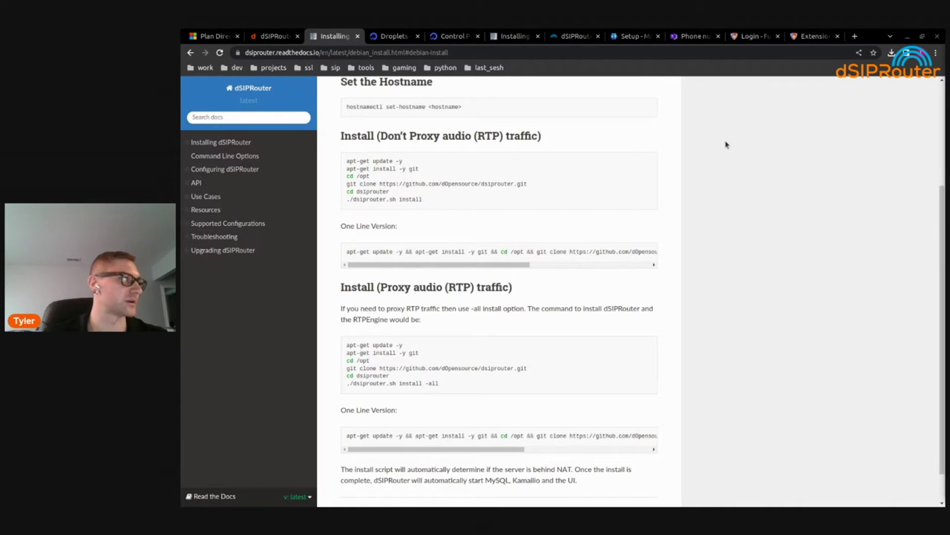
{"action": "left_click", "coordinate": [370, 35]}
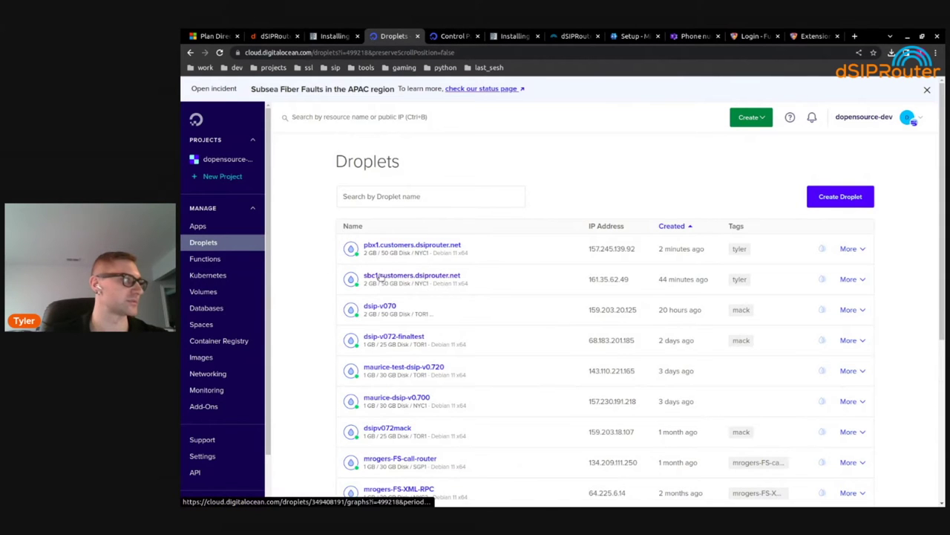
Review the A records in the customers.dsiprouter.net DNS record list
{"action": "left_click", "coordinate": [456, 35]}
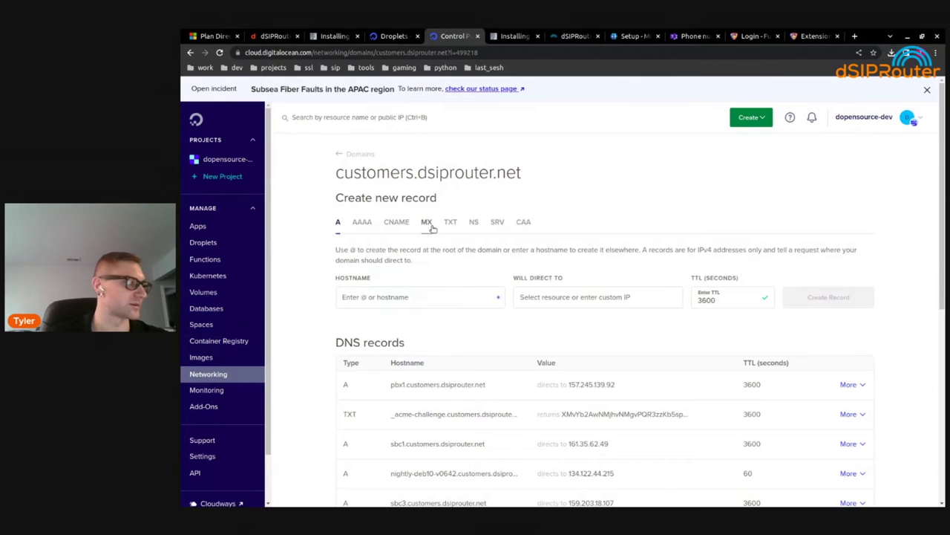
{"action": "scroll", "coordinate": [425, 320], "scroll_direction": "down", "scroll_amount": 3}
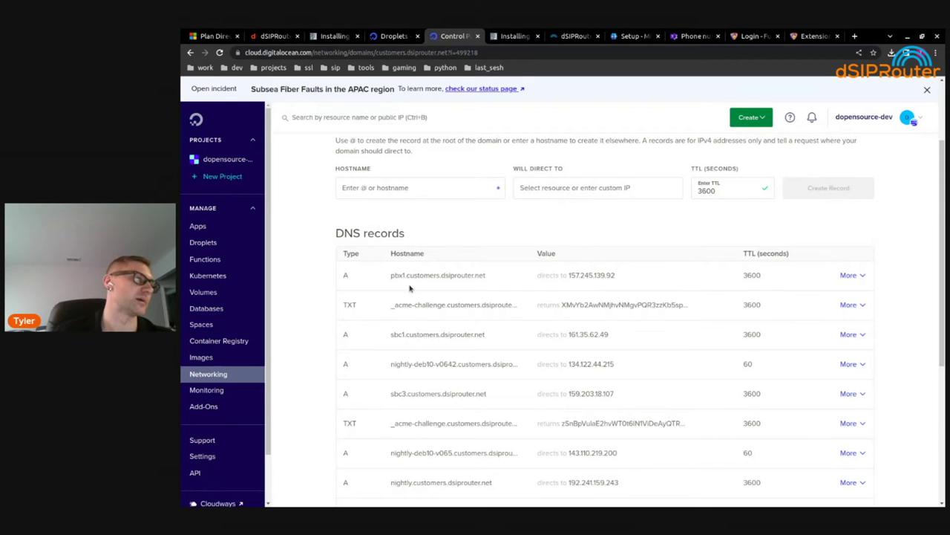
{"action": "mouse_move", "coordinate": [443, 279]}
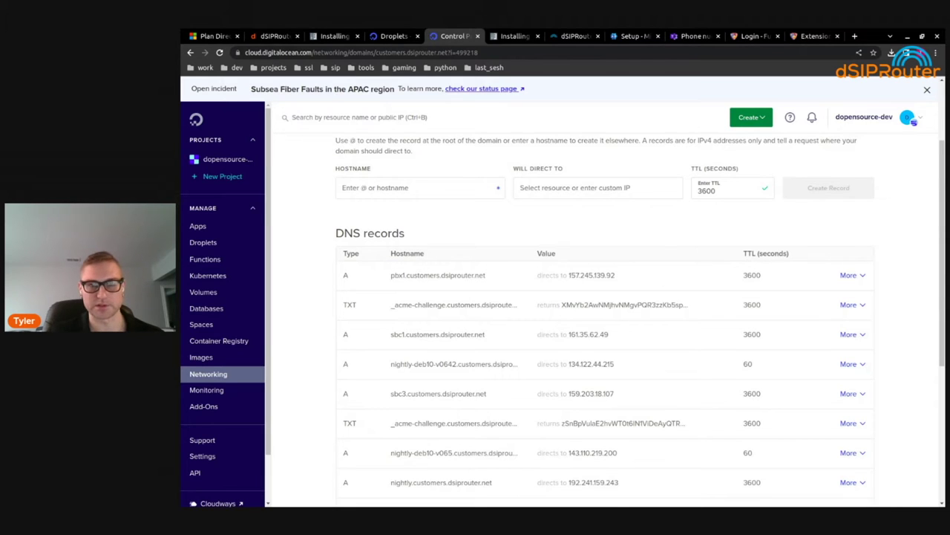
{"action": "key", "text": "alt+Tab"}
In the sbc shell, type 'hostnamectl set-hostname sbc1.customers.dsiprouter.net' and cancel it unrun
{"action": "left_click", "coordinate": [573, 58]}
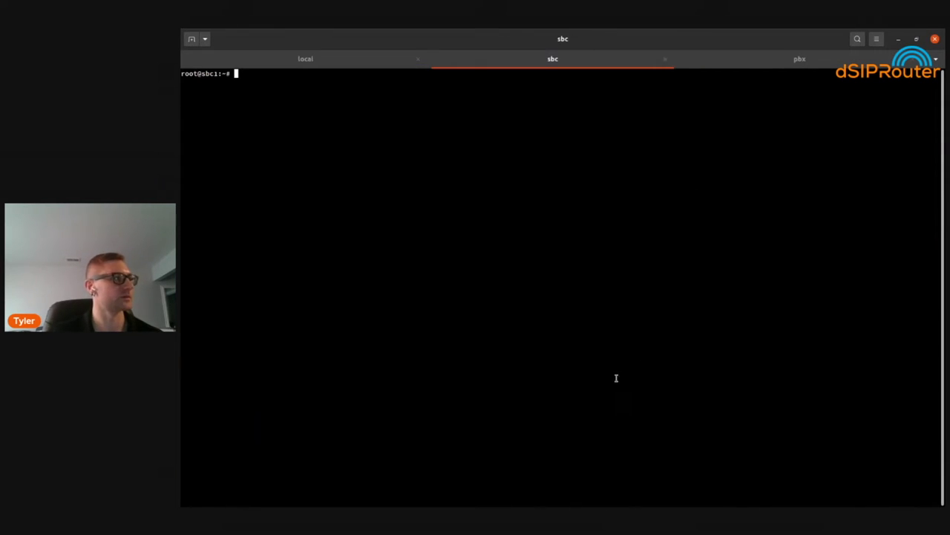
{"action": "type", "text": "hostnam"}
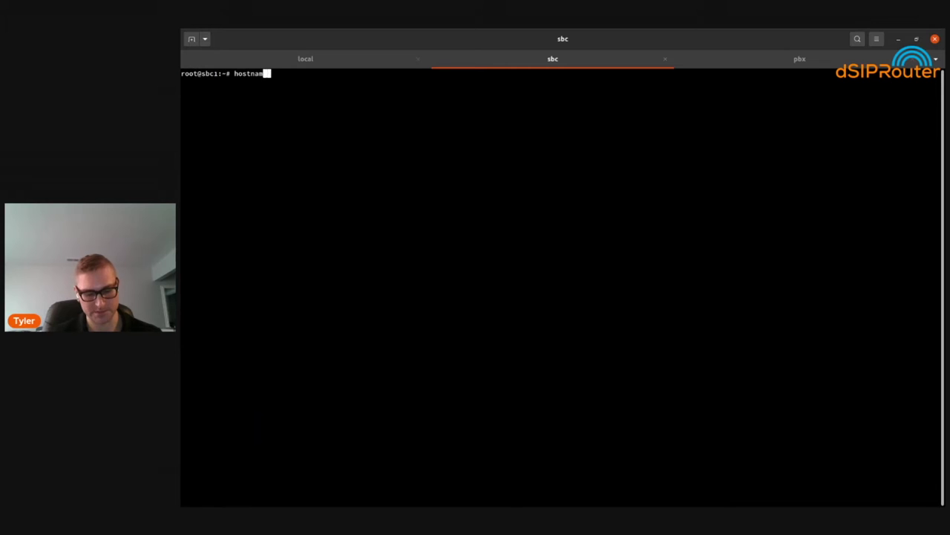
{"action": "type", "text": "ectl set-ho"}
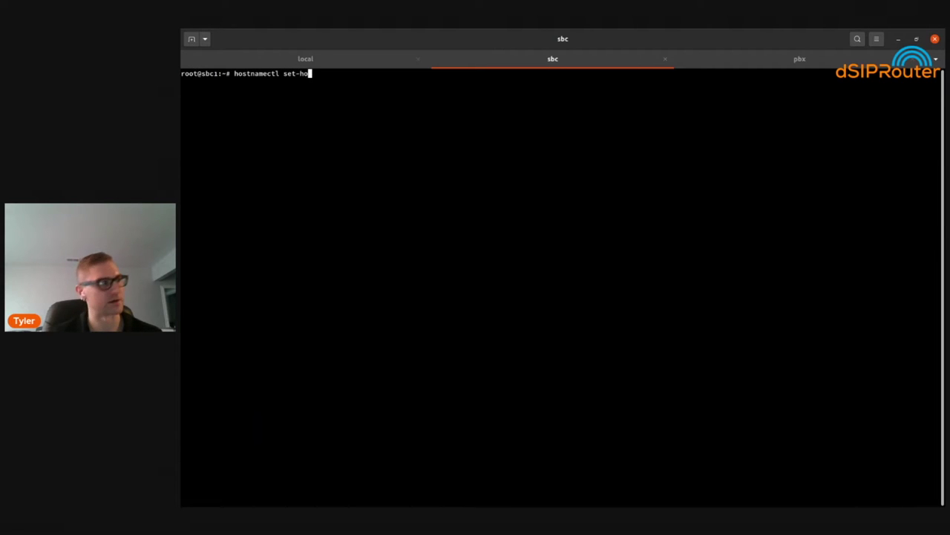
{"action": "type", "text": "stname sb"}
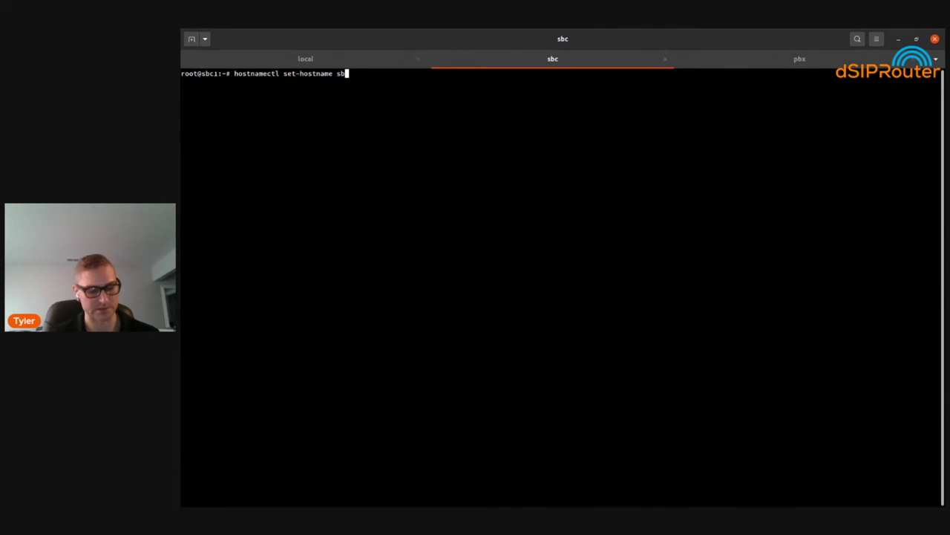
{"action": "type", "text": "c1."}
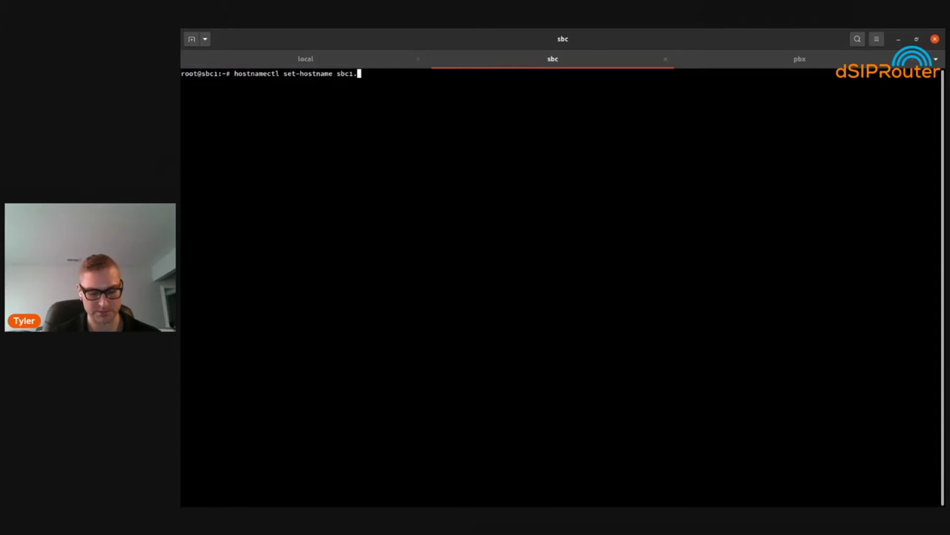
{"action": "type", "text": "cust"}
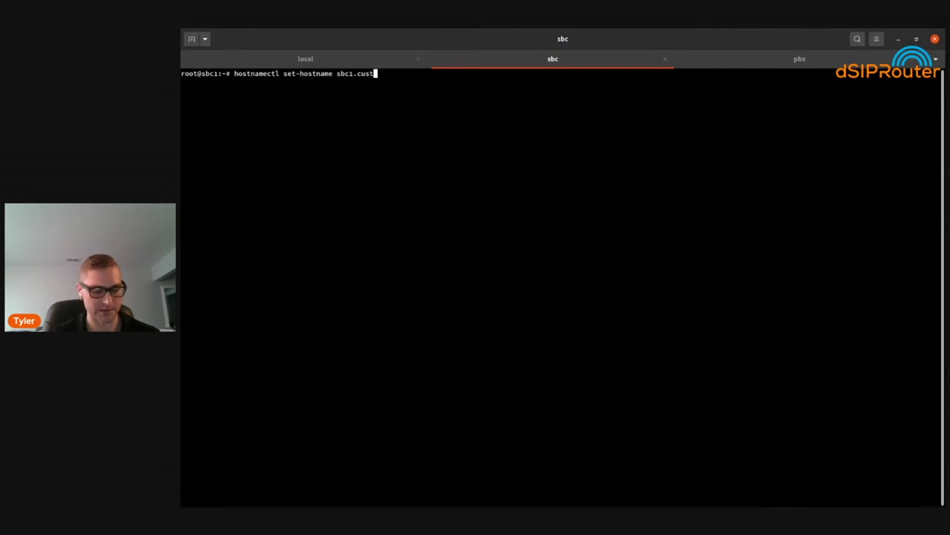
{"action": "type", "text": "omers.dsiprouter"}
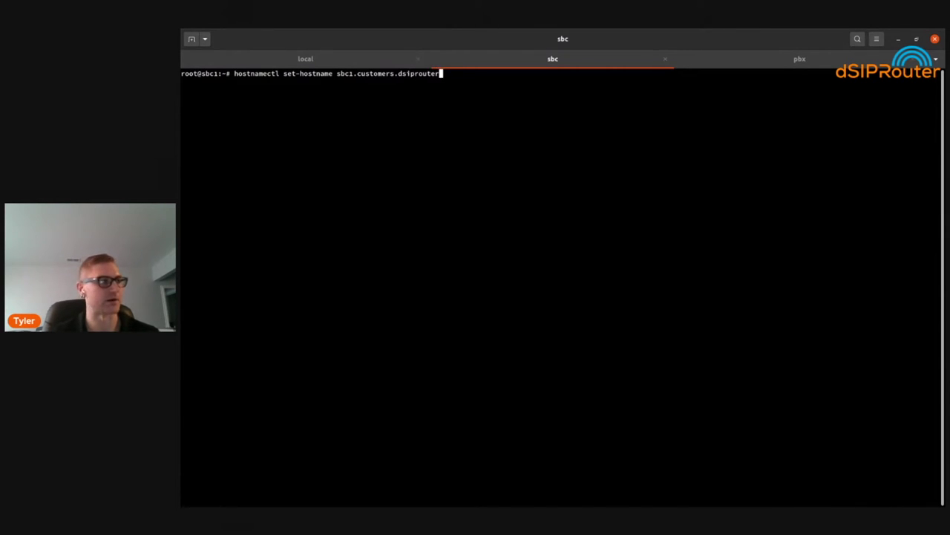
{"action": "type", "text": ".net"}
{"action": "key", "text": "ctrl+a"}
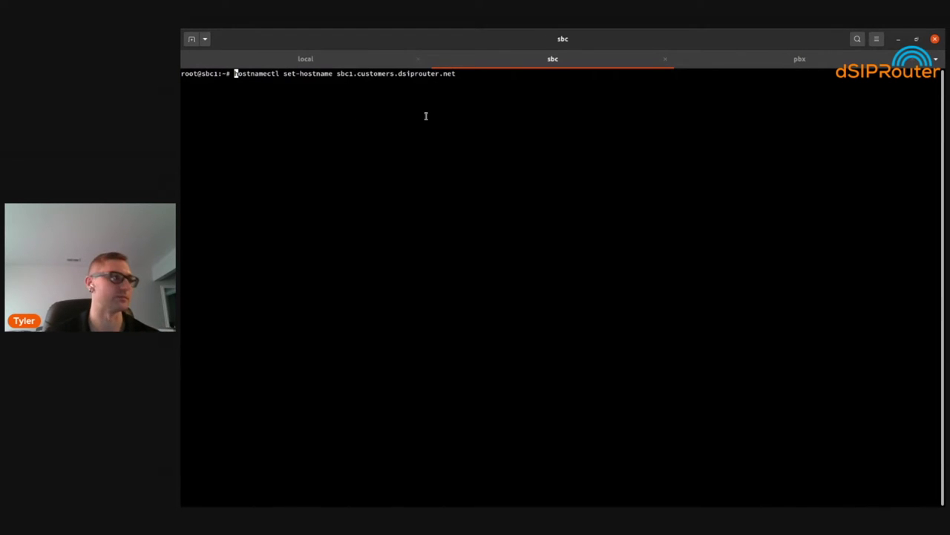
{"action": "key", "text": "ctrl+c"}
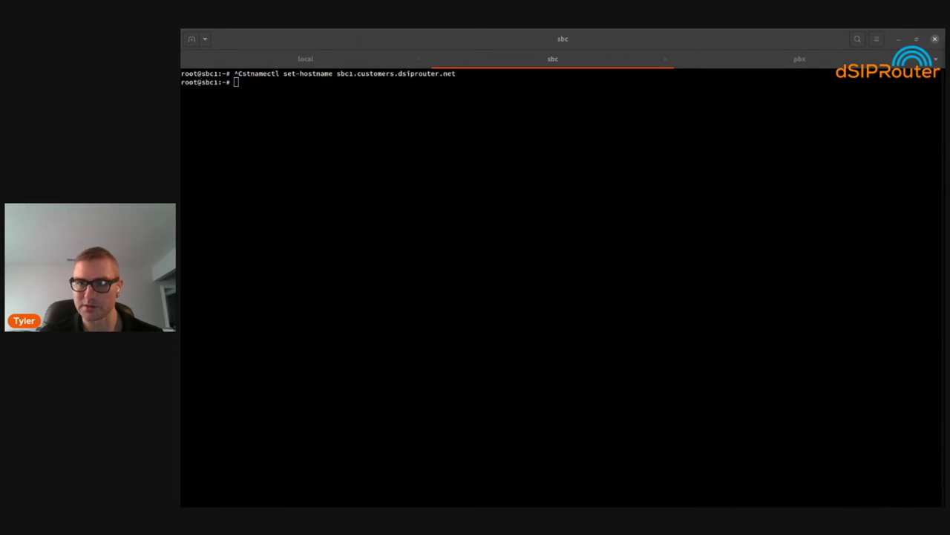
{"action": "left_click", "coordinate": [696, 256]}
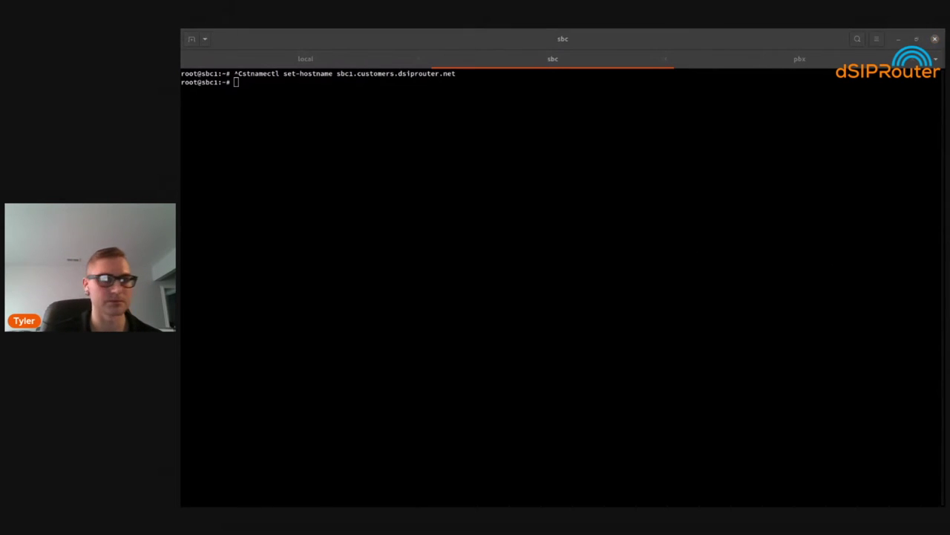
{"action": "key", "text": "alt+Tab"}
{"action": "left_click", "coordinate": [515, 35]}
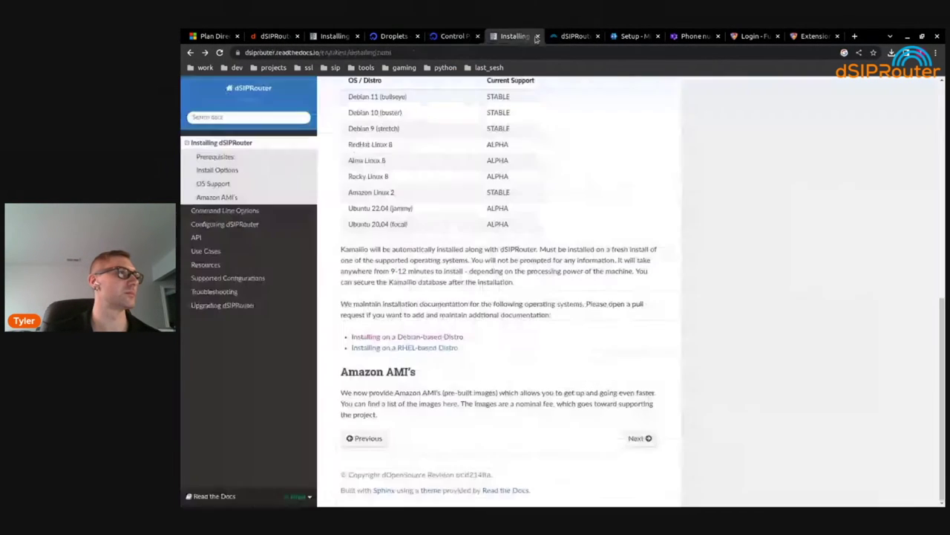
Log out of dSIPRouter and sign back in as admin with the account password
{"action": "left_click", "coordinate": [566, 34]}
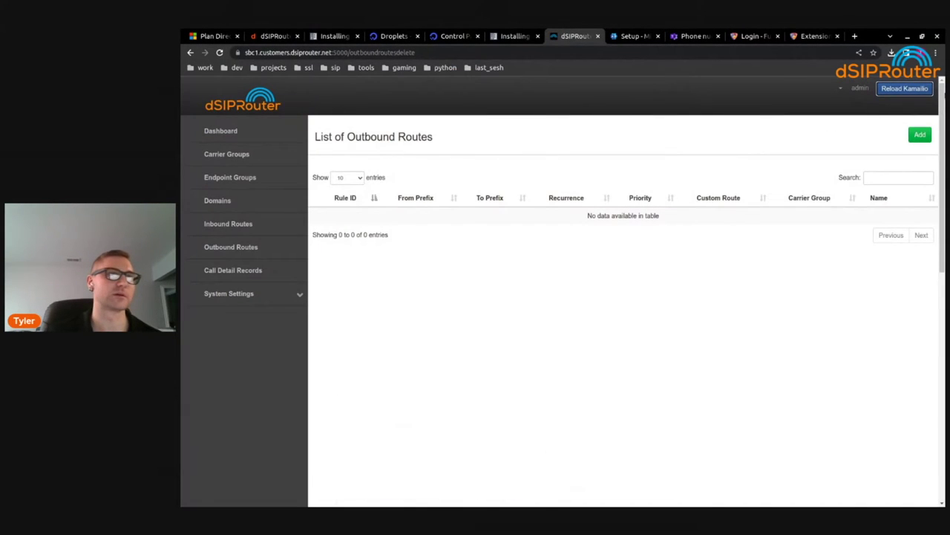
{"action": "left_click", "coordinate": [862, 88]}
{"action": "left_click", "coordinate": [854, 121]}
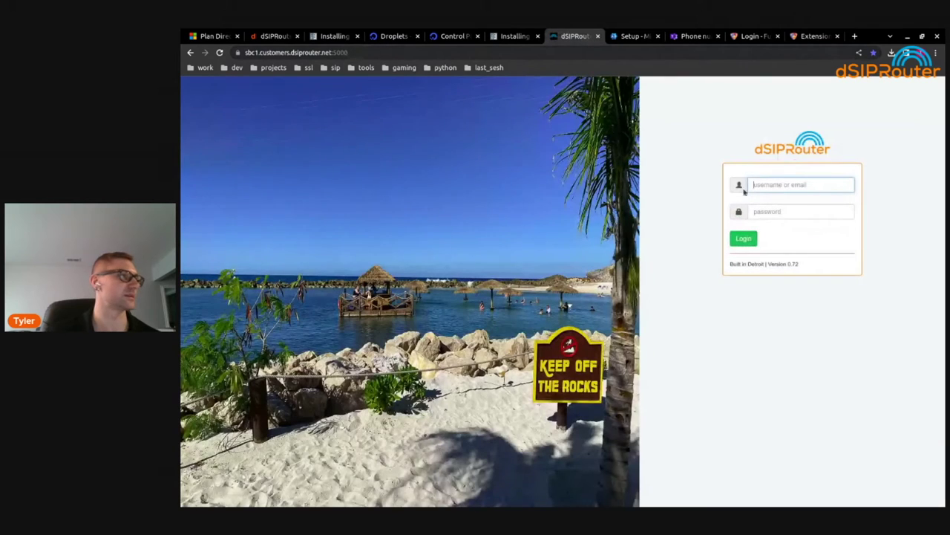
{"action": "left_click", "coordinate": [791, 183]}
{"action": "type", "text": "admin"}
{"action": "left_click", "coordinate": [822, 213]}
{"action": "key", "text": "ctrl+v"}
{"action": "key", "text": "Return"}
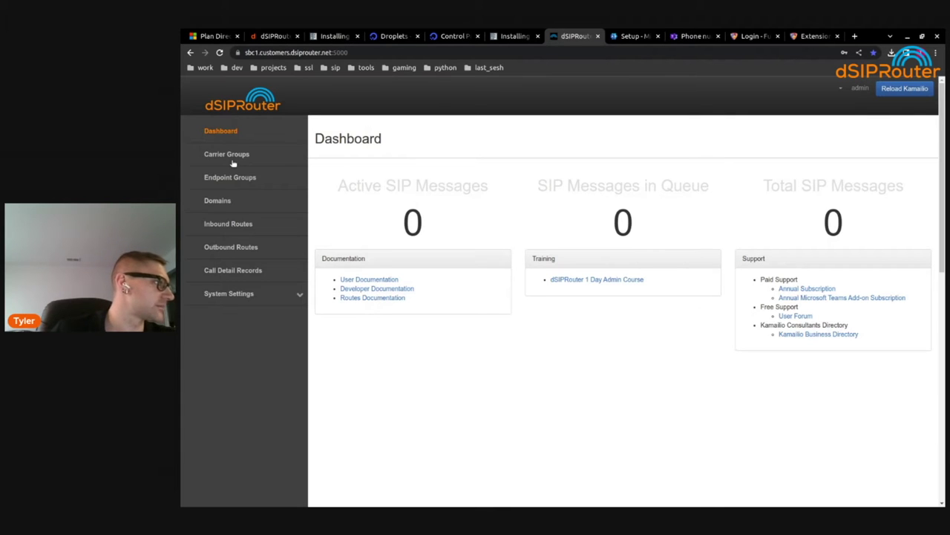
Expand System Settings and go to the License Manager
{"action": "left_click", "coordinate": [246, 297]}
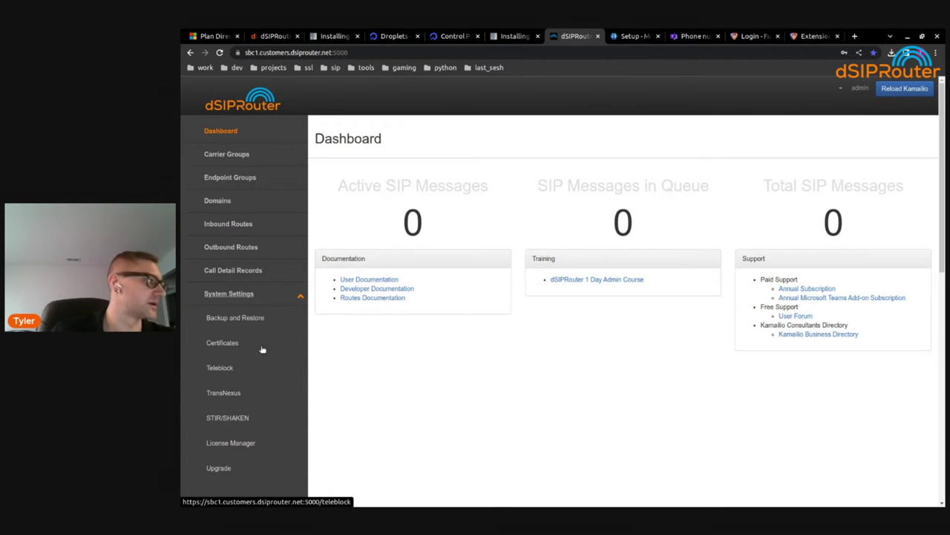
{"action": "scroll", "coordinate": [267, 356], "scroll_direction": "down", "scroll_amount": 2}
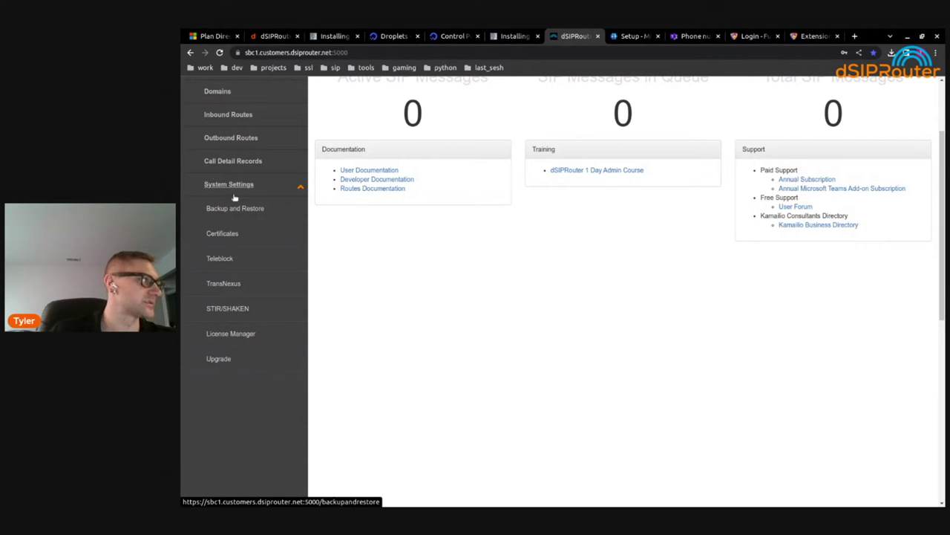
{"action": "left_click", "coordinate": [242, 334]}
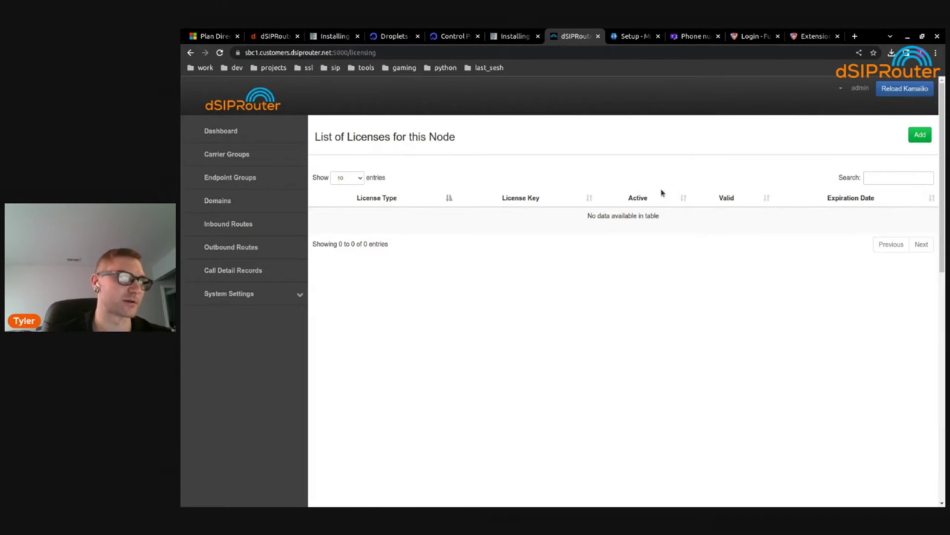
Add a new license by pasting the license key and activating it as DSIP_MSTEAMS_LICENSE
{"action": "left_click", "coordinate": [918, 134]}
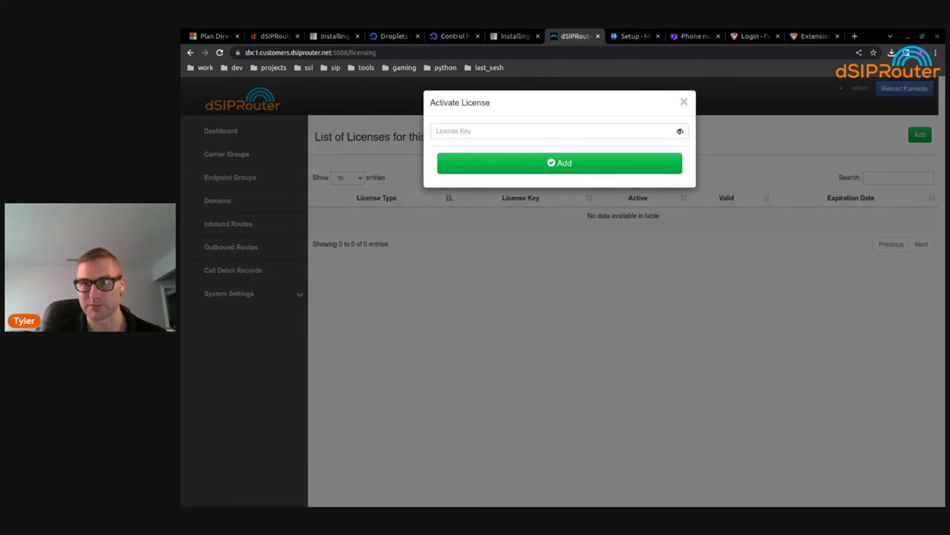
{"action": "left_click", "coordinate": [504, 131]}
{"action": "key", "text": "ctrl+v"}
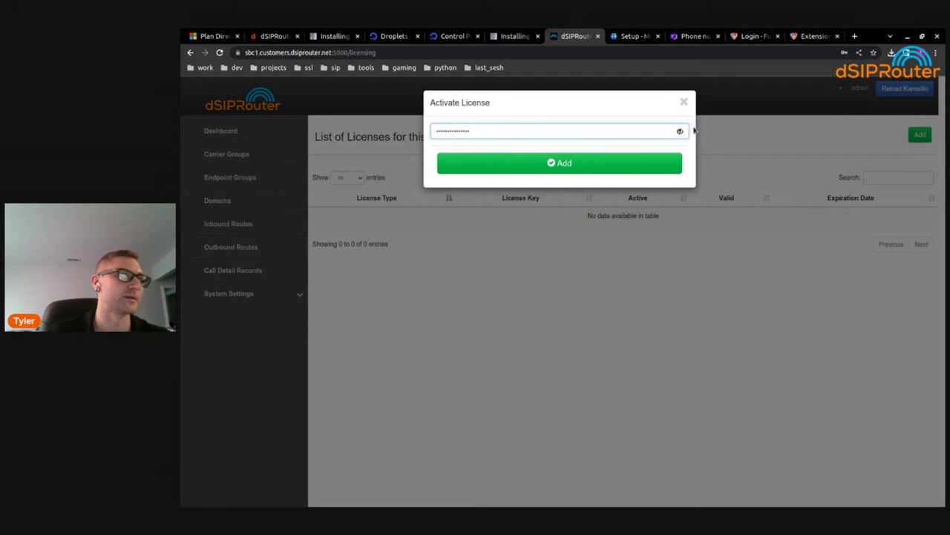
{"action": "left_click", "coordinate": [681, 131]}
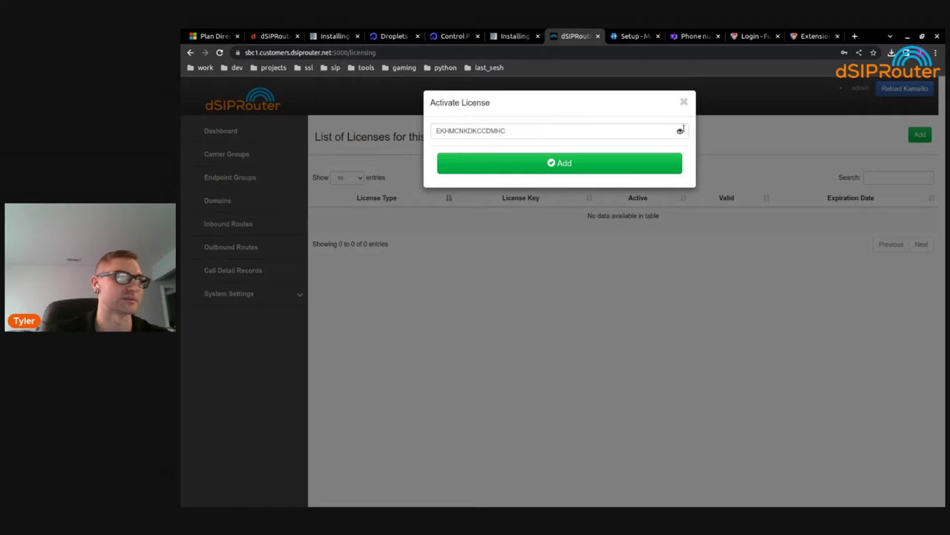
{"action": "left_click", "coordinate": [680, 132]}
{"action": "left_click", "coordinate": [680, 132]}
{"action": "left_click", "coordinate": [680, 132]}
{"action": "left_click", "coordinate": [680, 133]}
{"action": "left_click", "coordinate": [680, 132]}
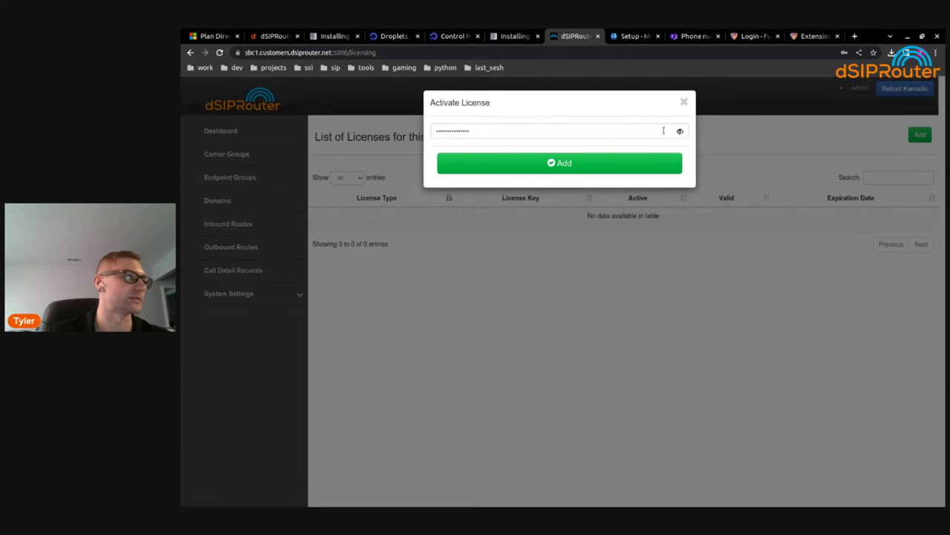
{"action": "left_click", "coordinate": [559, 167]}
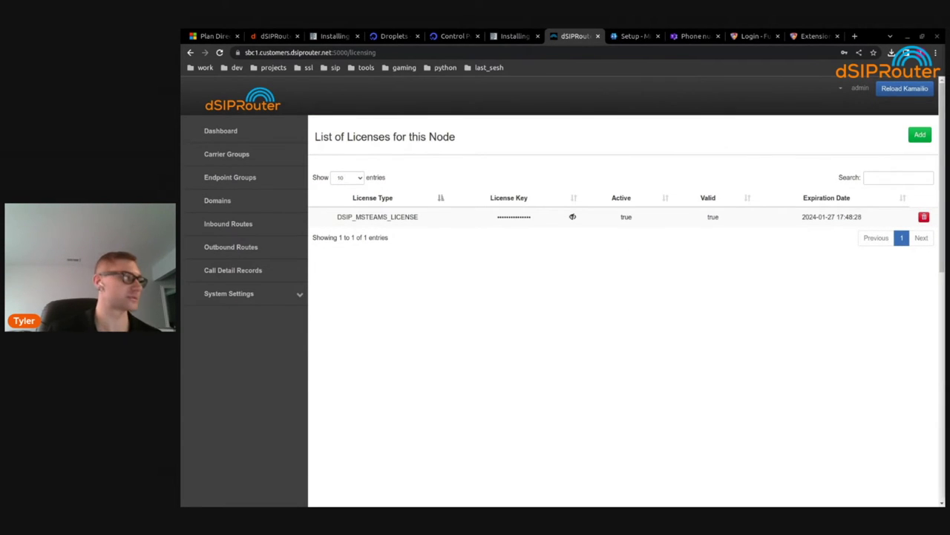
{"action": "left_click", "coordinate": [229, 292]}
{"action": "scroll", "coordinate": [412, 413], "scroll_direction": "down", "scroll_amount": 1}
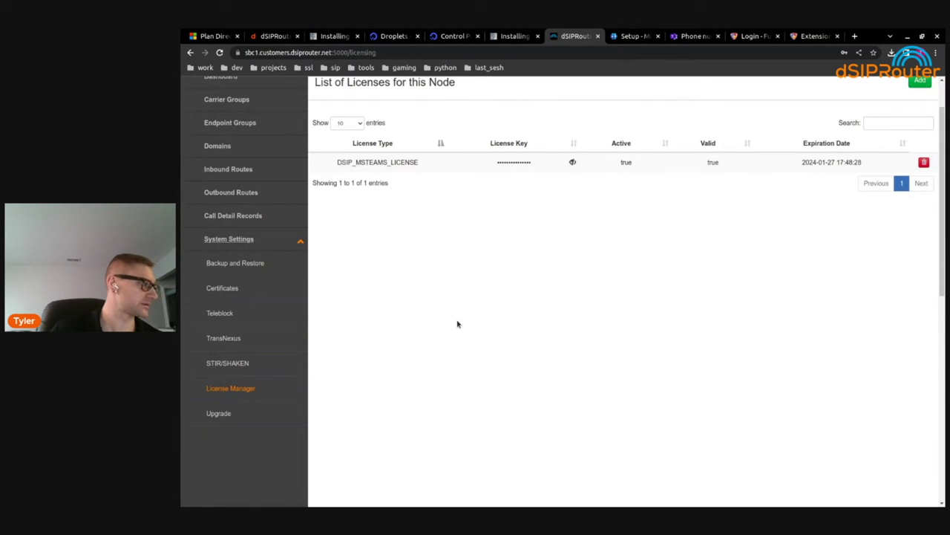
Add a generated certificate for *.customers.dsiprouter.net with Replace default unchecked
{"action": "left_click", "coordinate": [233, 289]}
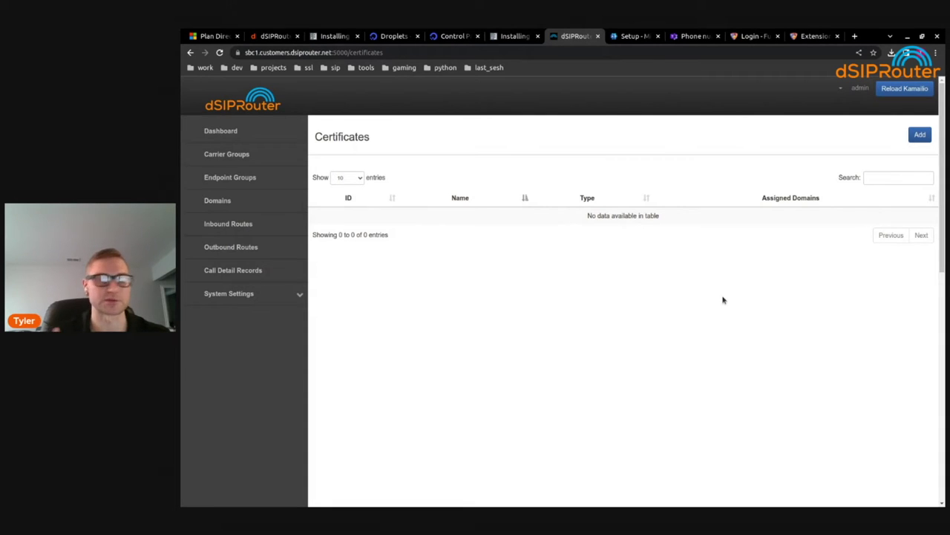
{"action": "left_click", "coordinate": [921, 136]}
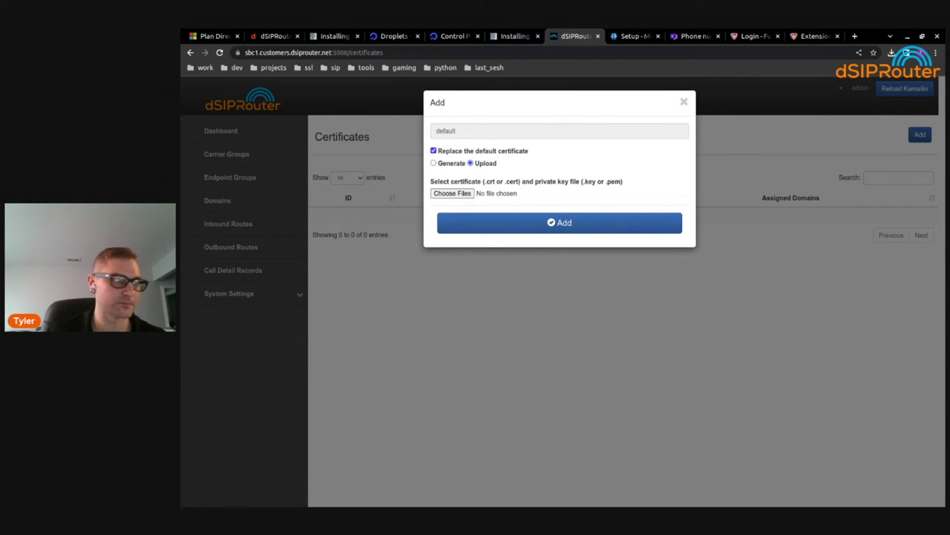
{"action": "left_click", "coordinate": [434, 152]}
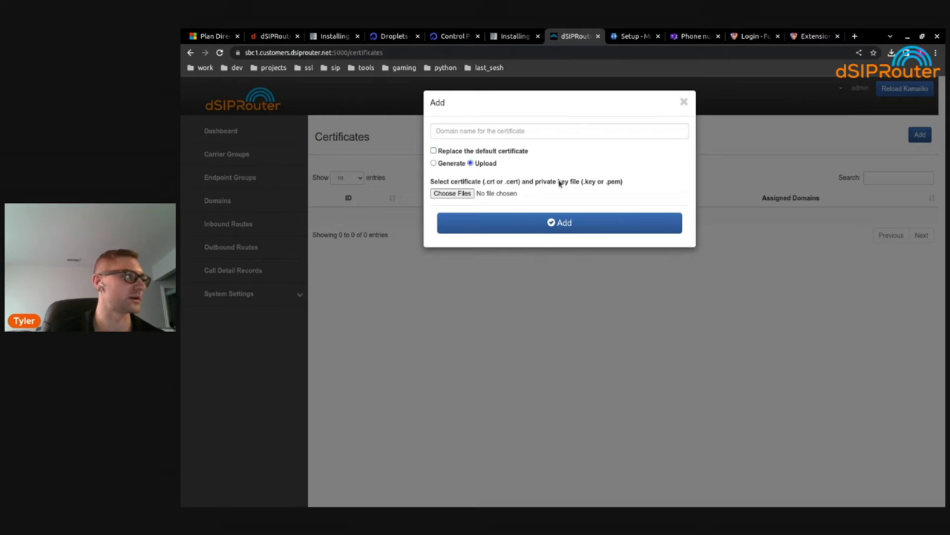
{"action": "left_click", "coordinate": [499, 131]}
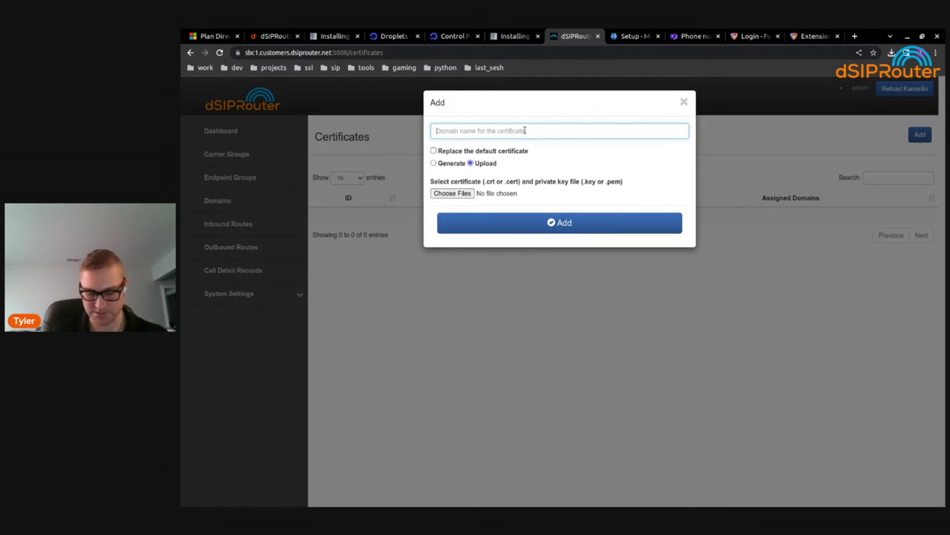
{"action": "type", "text": "1"}
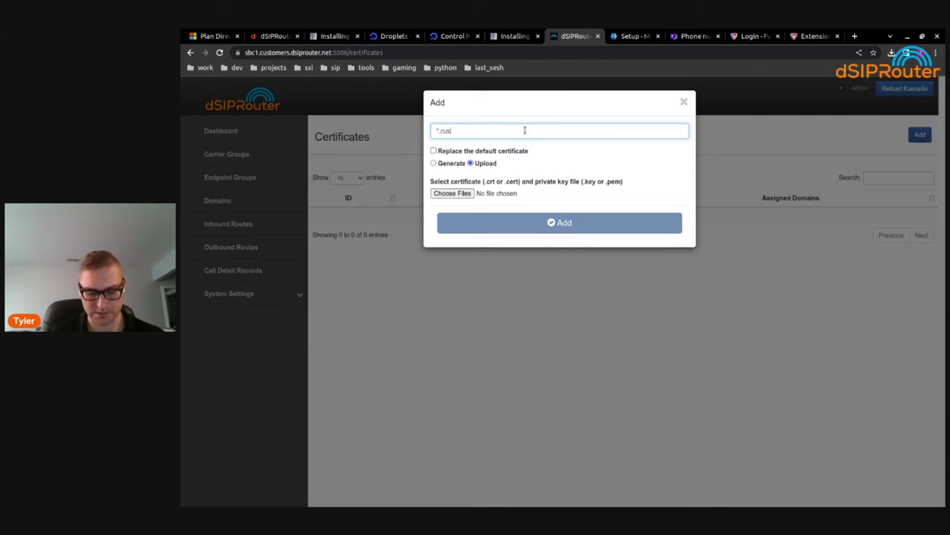
{"action": "type", "text": ".customers.dsiprouter.net"}
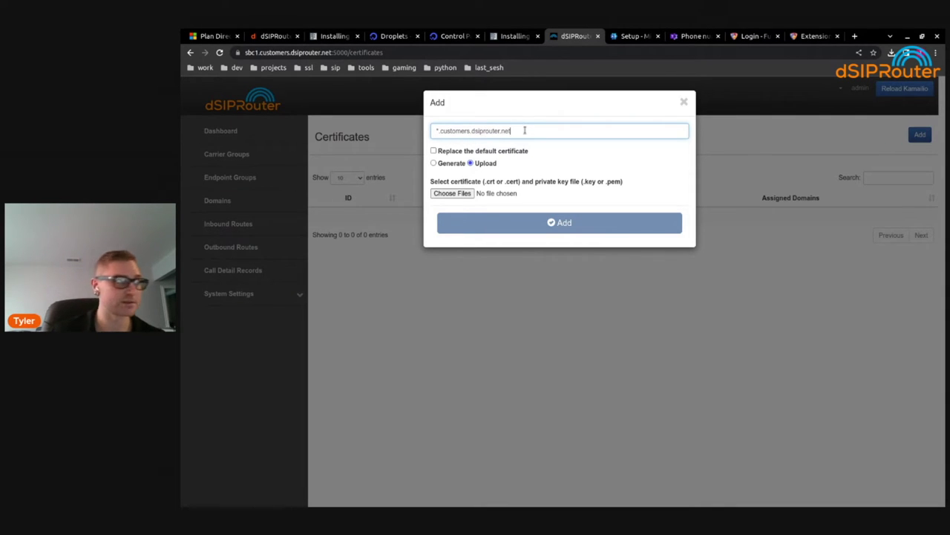
{"action": "double_click", "coordinate": [532, 132]}
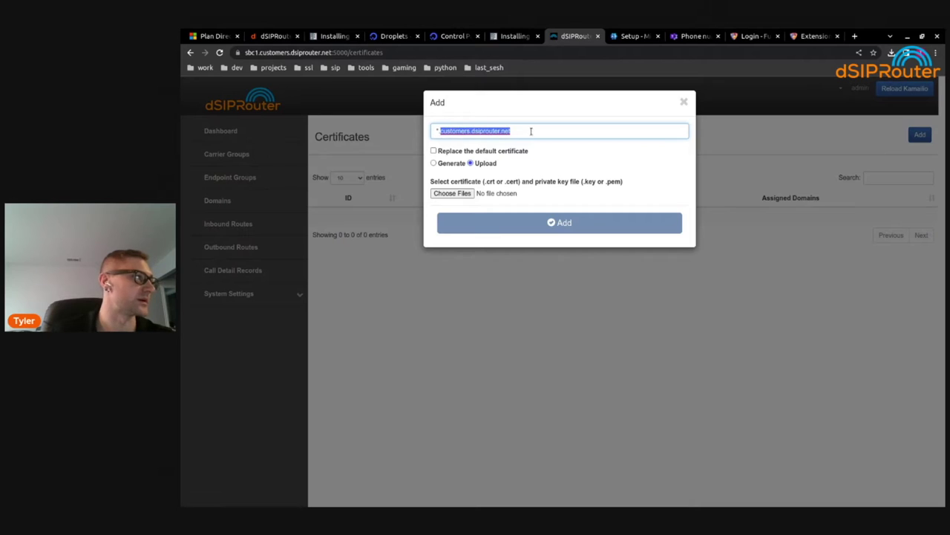
{"action": "left_click", "coordinate": [432, 130]}
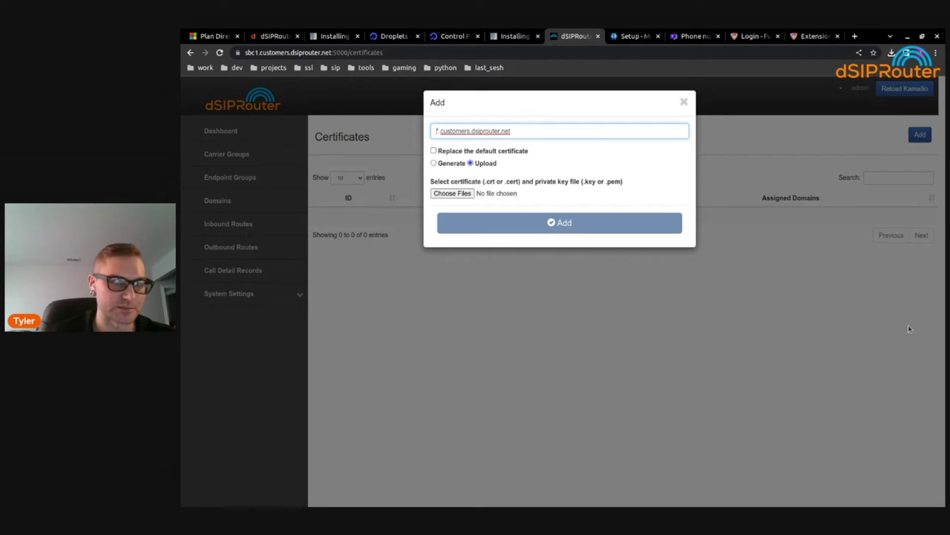
{"action": "left_click", "coordinate": [442, 165]}
{"action": "left_click", "coordinate": [434, 164]}
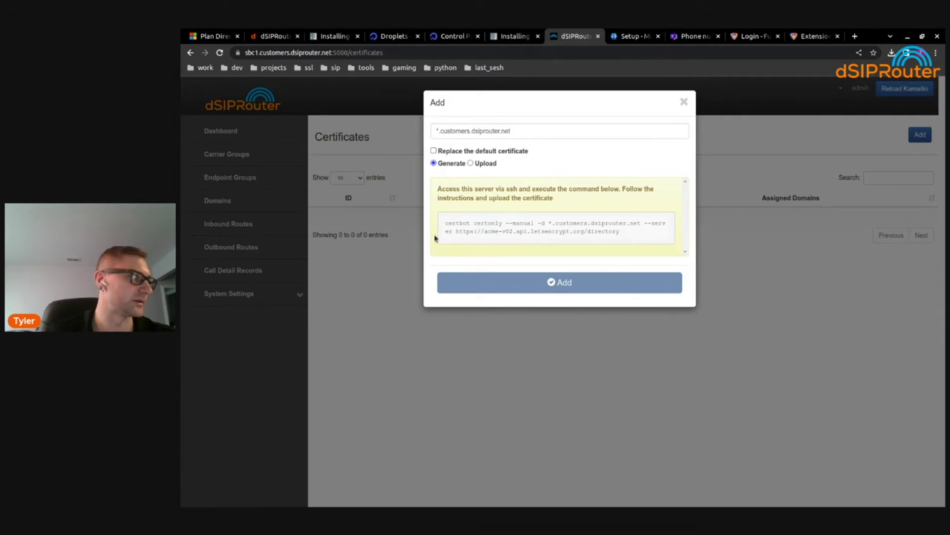
Select the generated certbot command for use in the terminal
{"action": "left_click_drag", "start_coordinate": [444, 222], "coordinate": [650, 232]}
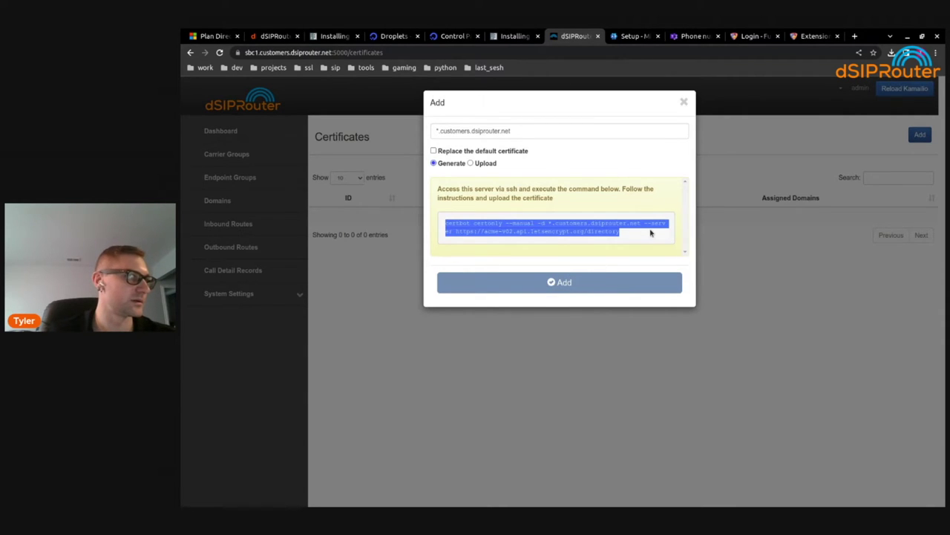
{"action": "left_click", "coordinate": [442, 234]}
{"action": "double_click", "coordinate": [457, 223]}
{"action": "left_click", "coordinate": [503, 223]}
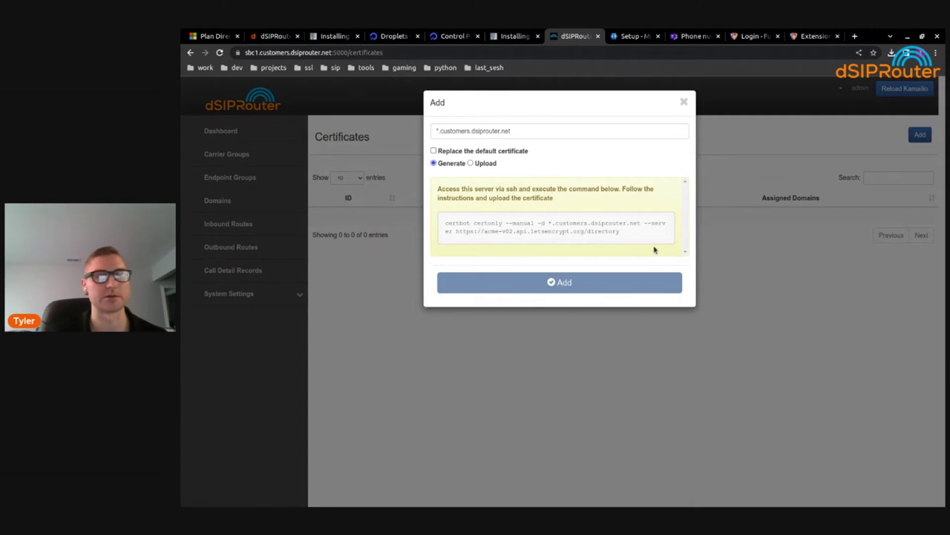
{"action": "key", "text": "alt+Tab"}
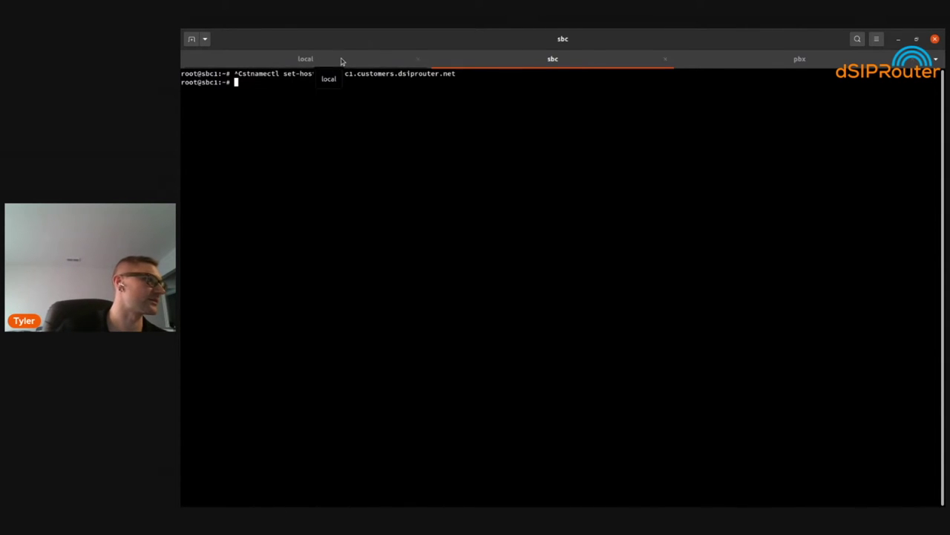
In the local shell, rerun the mkdir and certbot command using /tmp/letsencrypt as config directory
{"action": "left_click", "coordinate": [340, 61]}
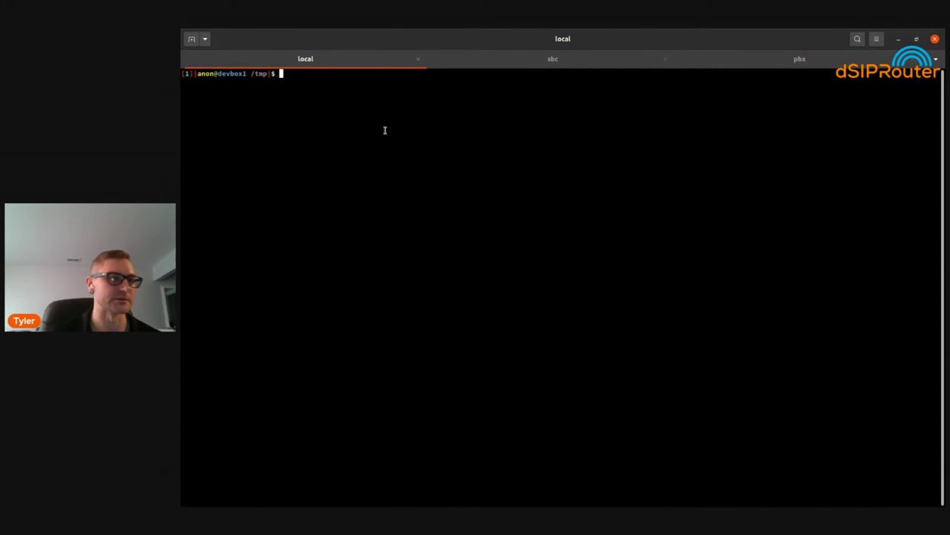
{"action": "key", "text": "Up"}
{"action": "key", "text": "Up"}
{"action": "key", "text": "Up"}
{"action": "key", "text": "Up"}
{"action": "key", "text": "Up"}
{"action": "key", "text": "Up"}
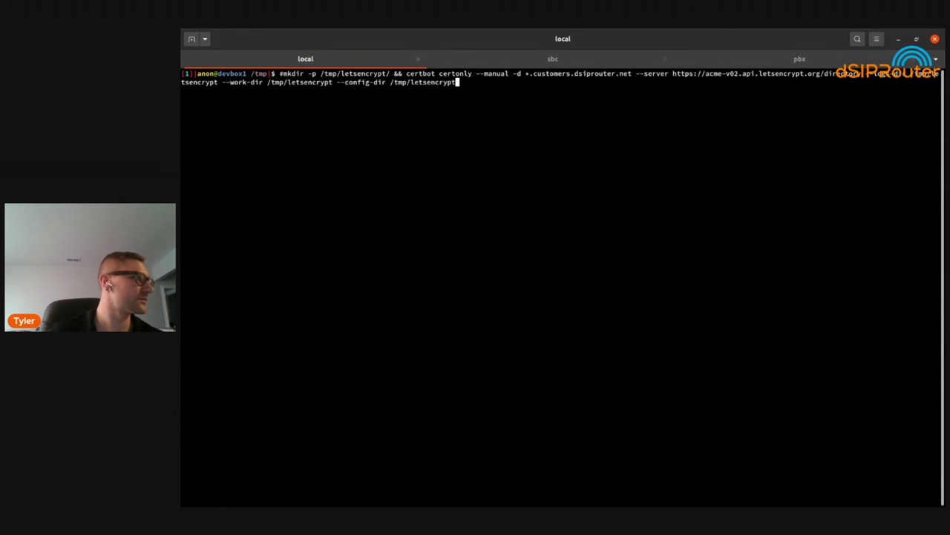
{"action": "key", "text": "Right"}
{"action": "key", "text": "Right"}
{"action": "key", "text": "Right"}
{"action": "key", "text": "Right"}
{"action": "key", "text": "Right"}
{"action": "key", "text": "Right"}
{"action": "key", "text": "Right"}
{"action": "key", "text": "Right"}
{"action": "key", "text": "Right"}
{"action": "key", "text": "Right"}
{"action": "key", "text": "Right"}
{"action": "key", "text": "Right"}
{"action": "key", "text": "Right"}
{"action": "key", "text": "Right"}
{"action": "key", "text": "Right"}
{"action": "key", "text": "Right"}
{"action": "key", "text": "Right"}
{"action": "key", "text": "Right"}
{"action": "key", "text": "Right"}
{"action": "key", "text": "Right"}
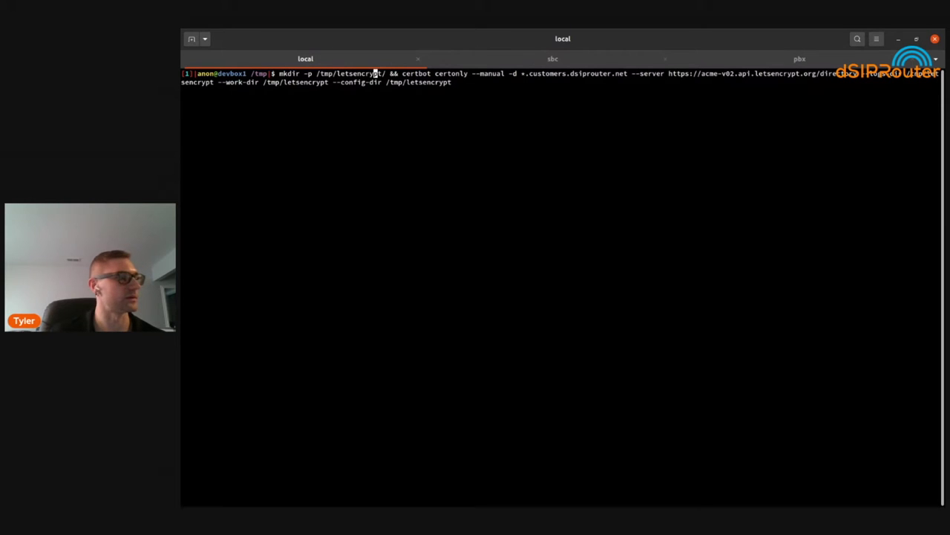
{"action": "key", "text": "Right"}
{"action": "key", "text": "Right"}
{"action": "key", "text": "Right"}
{"action": "key", "text": "Right"}
{"action": "key", "text": "Right"}
{"action": "key", "text": "Right"}
{"action": "key", "text": "Right"}
{"action": "key", "text": "Right"}
{"action": "key", "text": "Right"}
{"action": "key", "text": "Right"}
{"action": "key", "text": "Right"}
{"action": "key", "text": "Right"}
{"action": "key", "text": "Right"}
{"action": "key", "text": "Right"}
{"action": "key", "text": "Right"}
{"action": "key", "text": "Right"}
{"action": "key", "text": "Right"}
{"action": "key", "text": "Right"}
{"action": "key", "text": "Right"}
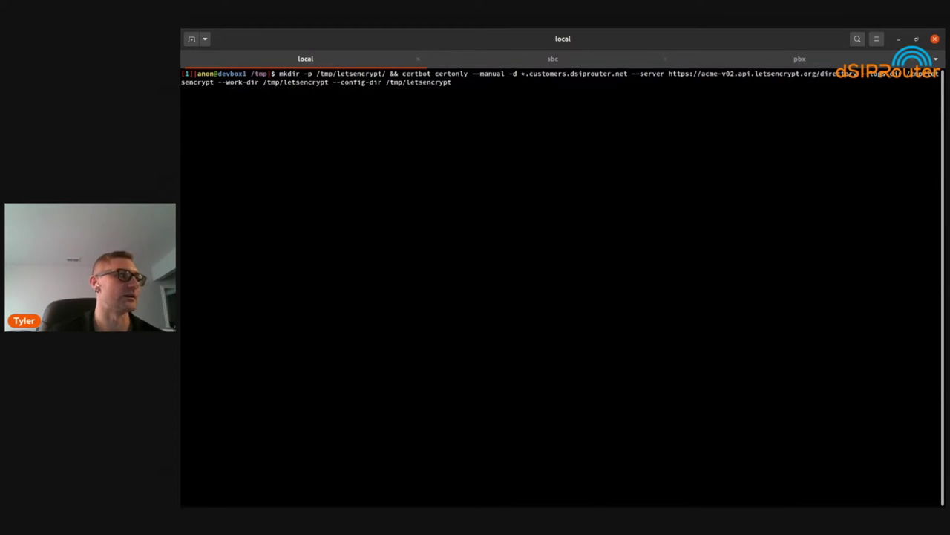
{"action": "key", "text": "End"}
{"action": "left_click_drag", "start_coordinate": [329, 83], "coordinate": [432, 82]}
{"action": "double_click", "coordinate": [419, 82]}
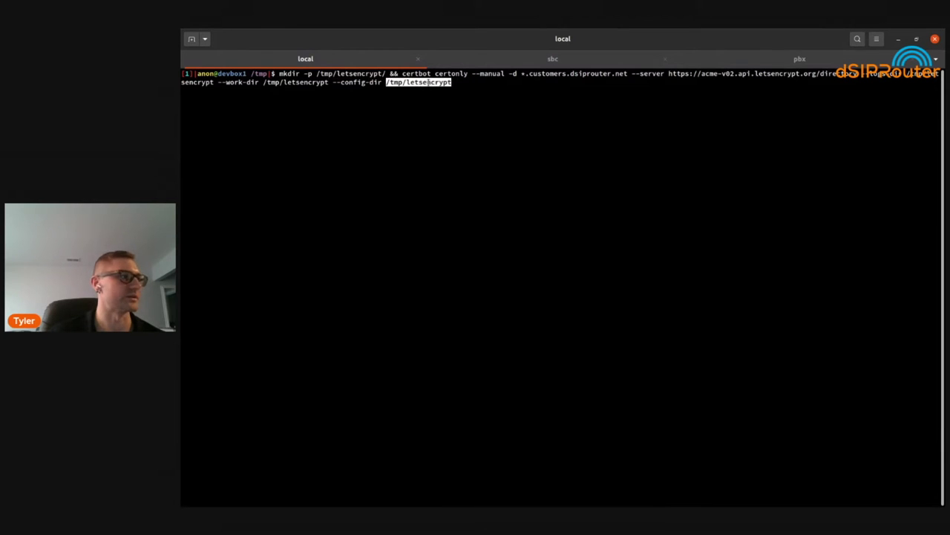
{"action": "left_click", "coordinate": [421, 220]}
{"action": "key", "text": "Return"}
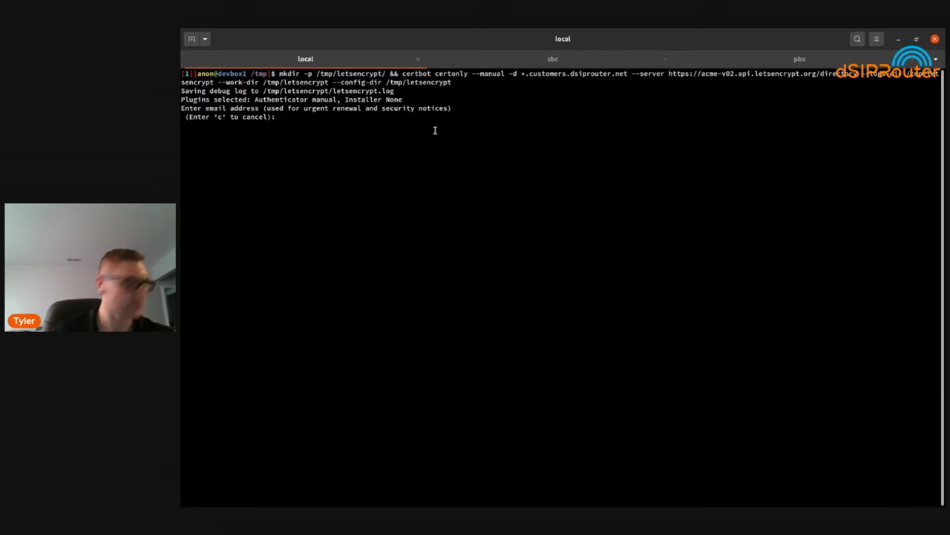
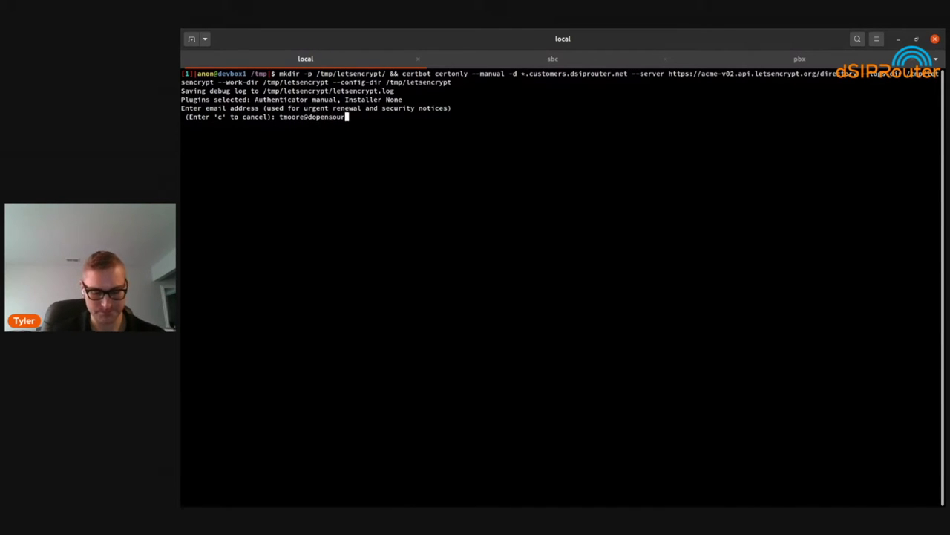
Register with certbot using the contact e-mail, accepting the terms (y) and declining EFF sharing (n)
{"action": "key", "text": "Return"}
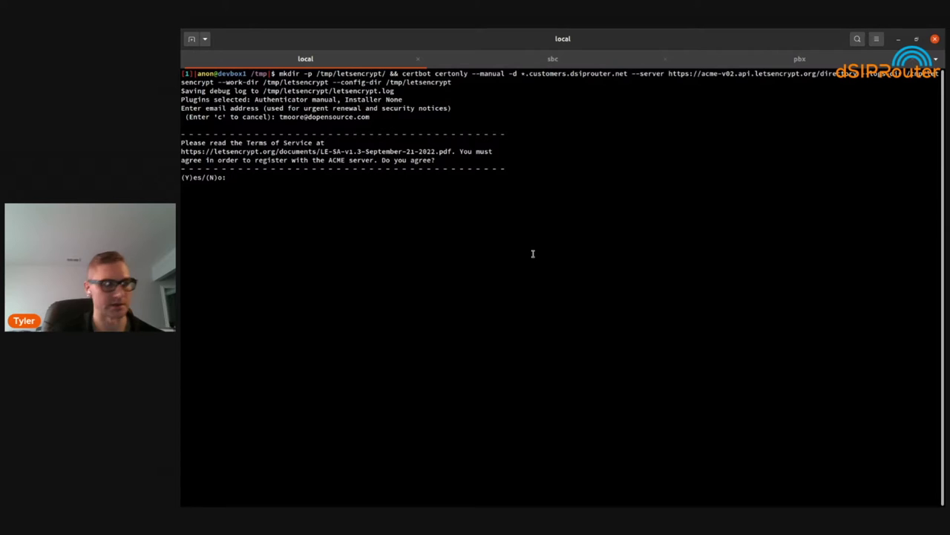
{"action": "type", "text": "y"}
{"action": "key", "text": "Return"}
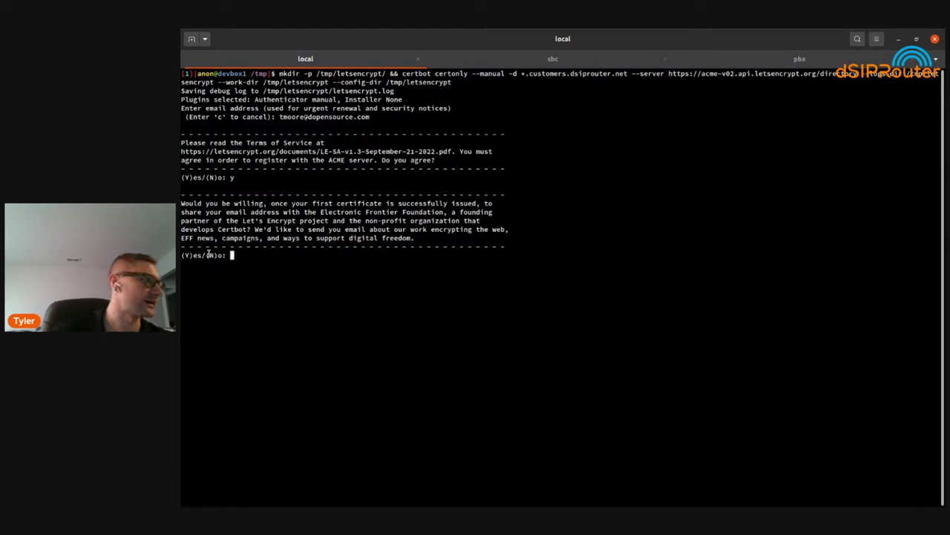
{"action": "left_click_drag", "start_coordinate": [308, 195], "coordinate": [403, 263]}
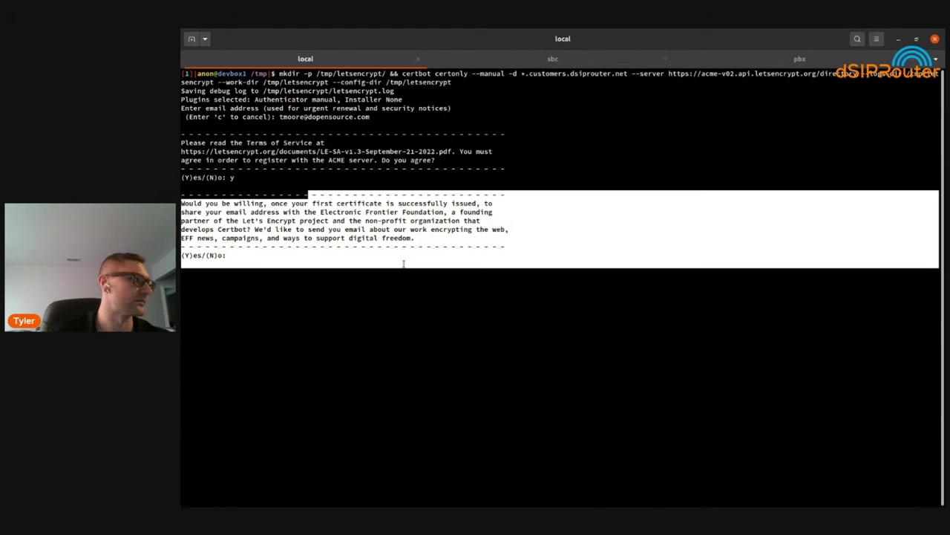
{"action": "left_click", "coordinate": [312, 223]}
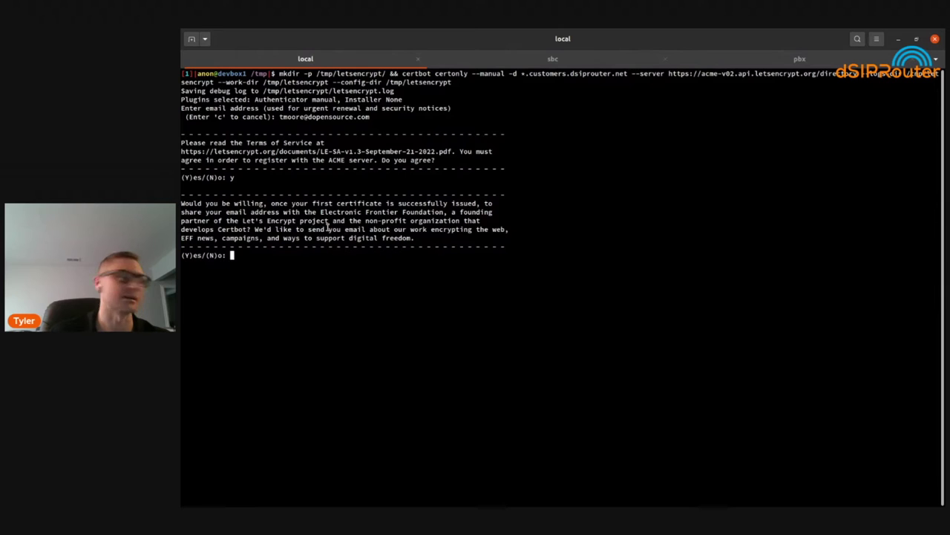
{"action": "type", "text": "n"}
{"action": "key", "text": "Return"}
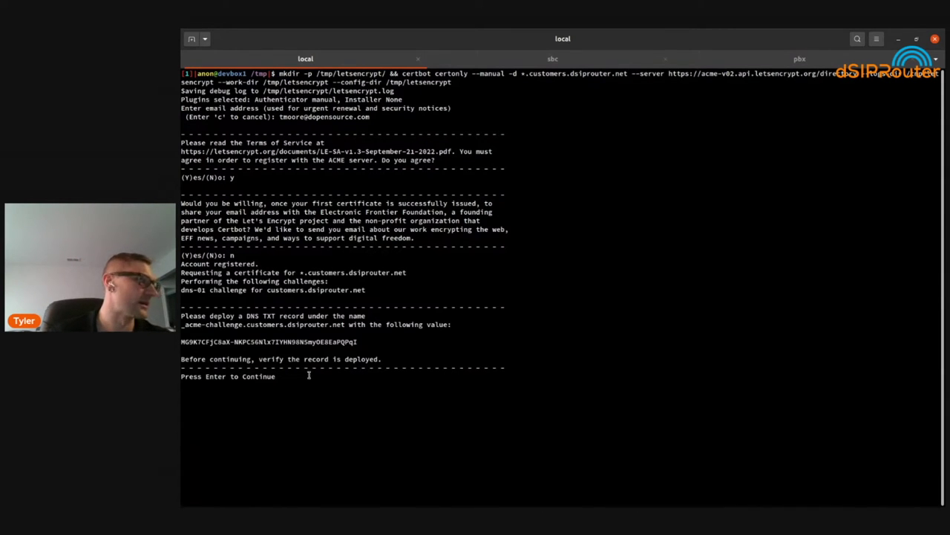
Copy the _acme-challenge.customers.dsiprouter.net record name certbot asks for
{"action": "double_click", "coordinate": [223, 322]}
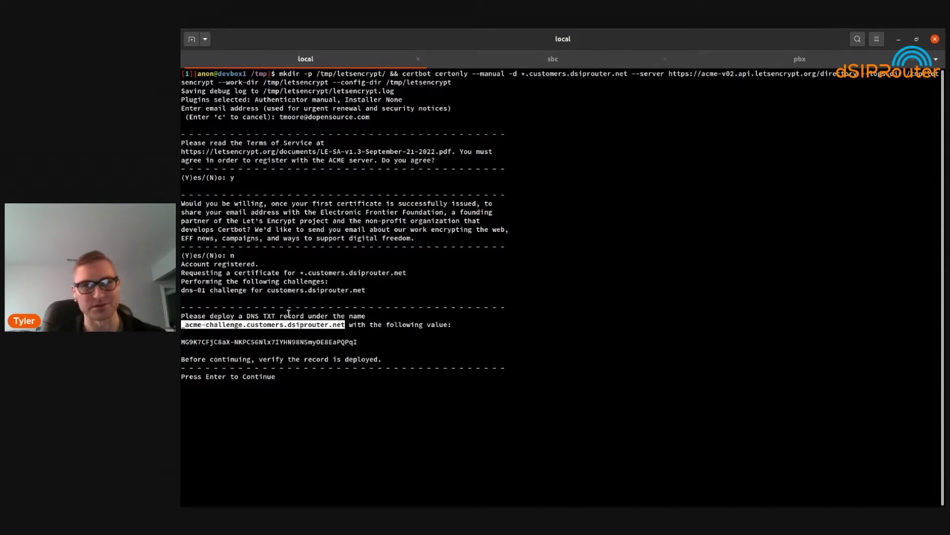
{"action": "right_click", "coordinate": [293, 328]}
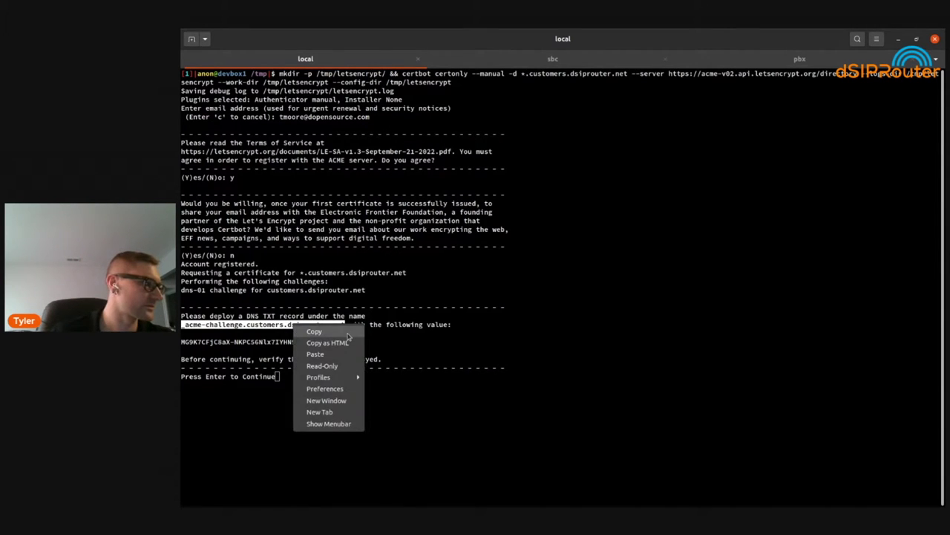
{"action": "left_click", "coordinate": [349, 332]}
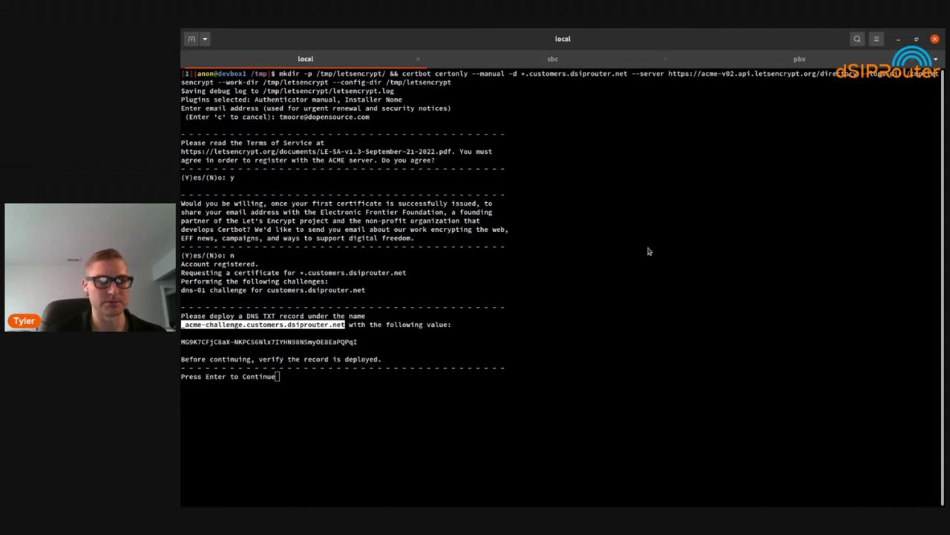
{"action": "key", "text": "alt+Tab"}
Delete the old _acme-challenge TXT record from the customers.dsiprouter.net domain
{"action": "left_click", "coordinate": [437, 36]}
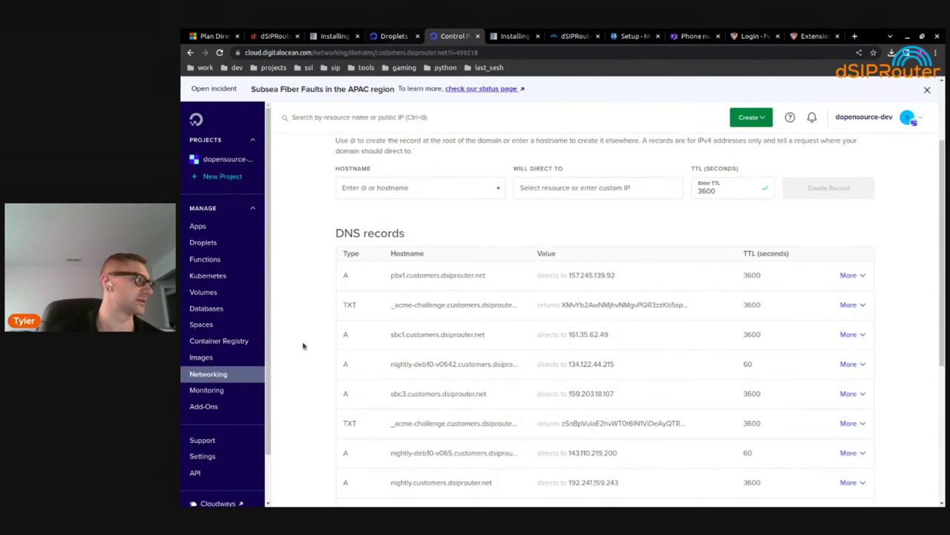
{"action": "left_click", "coordinate": [225, 377]}
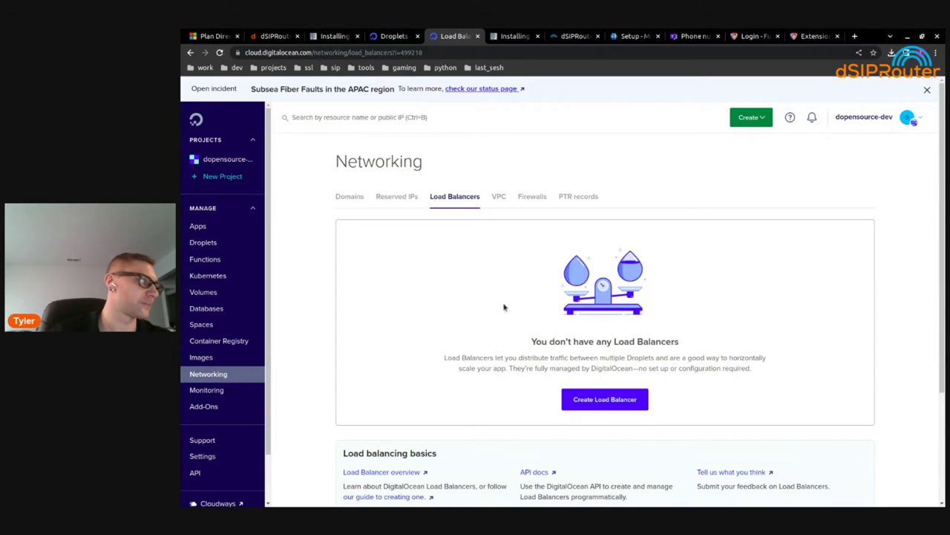
{"action": "left_click", "coordinate": [349, 196]}
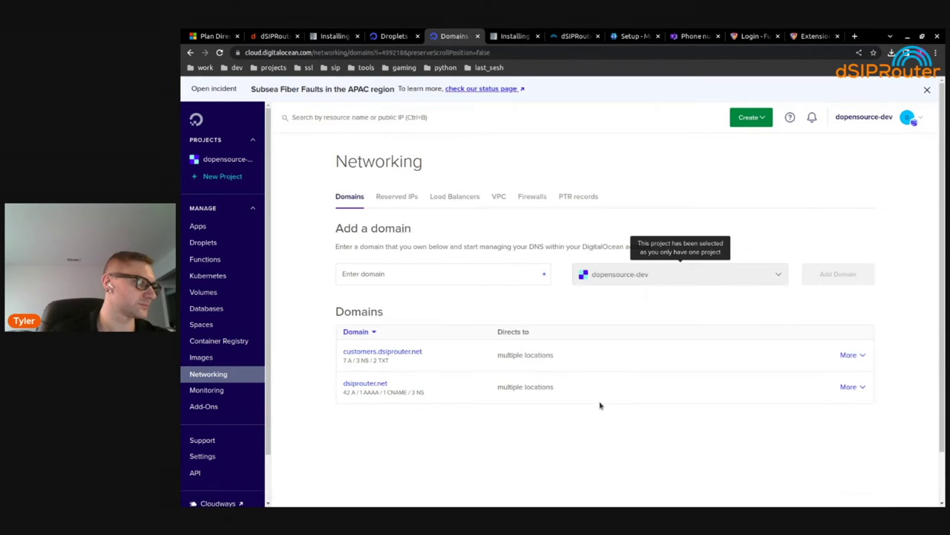
{"action": "left_click", "coordinate": [410, 352]}
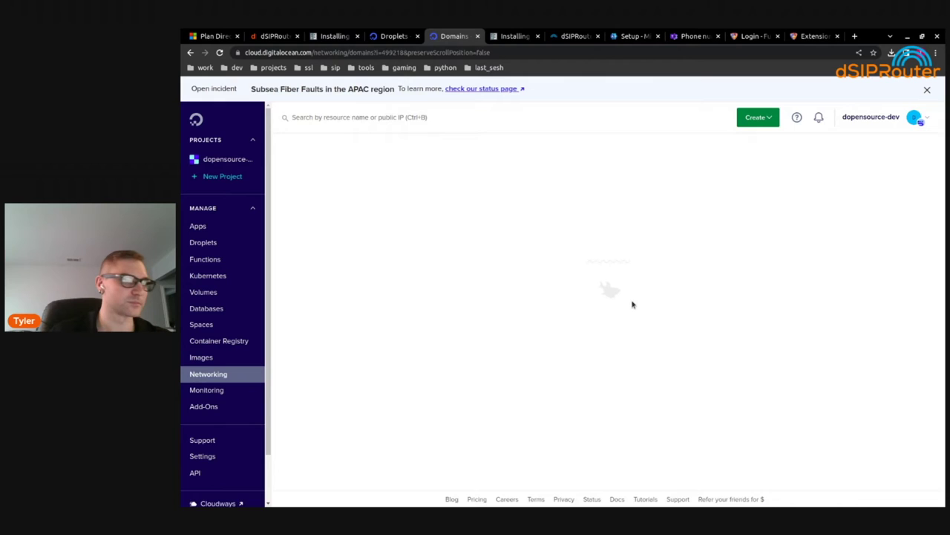
{"action": "scroll", "coordinate": [673, 328], "scroll_direction": "down", "scroll_amount": 1}
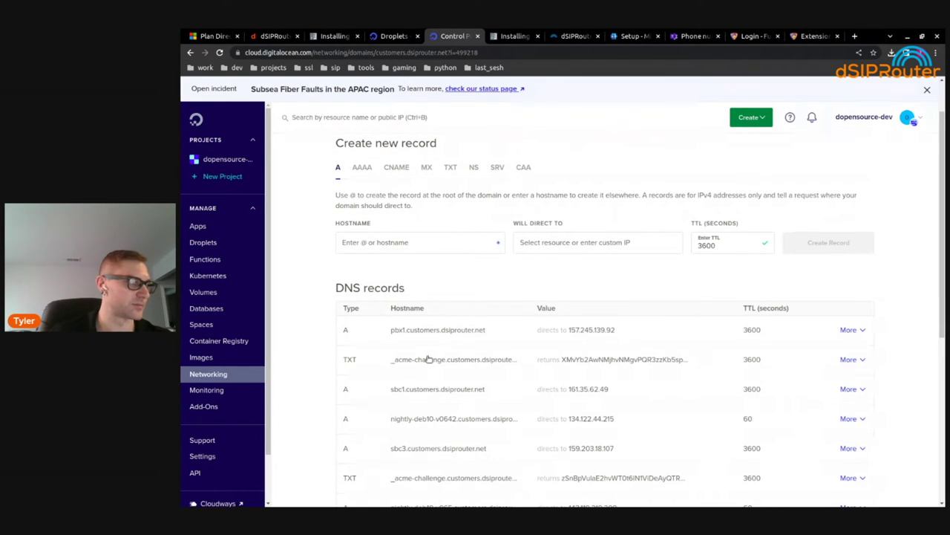
{"action": "left_click", "coordinate": [849, 360]}
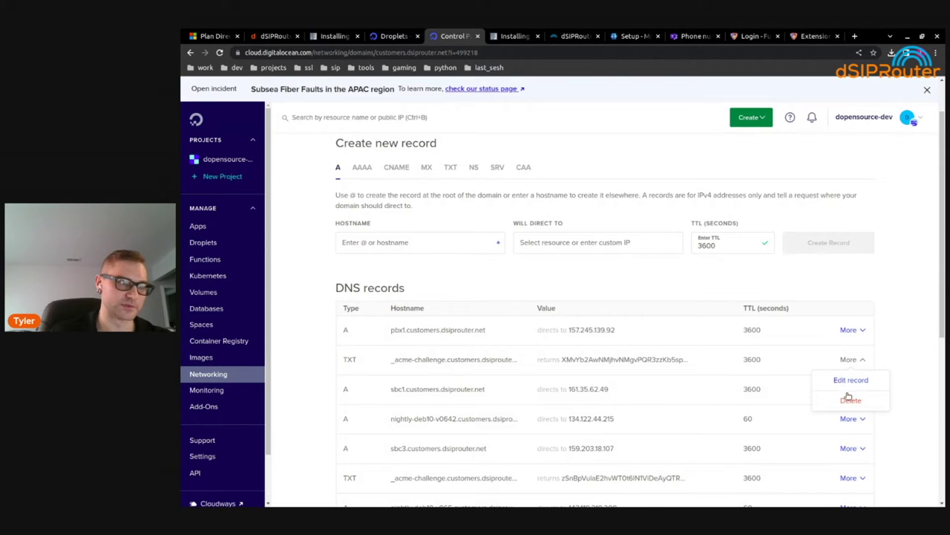
{"action": "left_click", "coordinate": [850, 400]}
{"action": "left_click", "coordinate": [847, 439]}
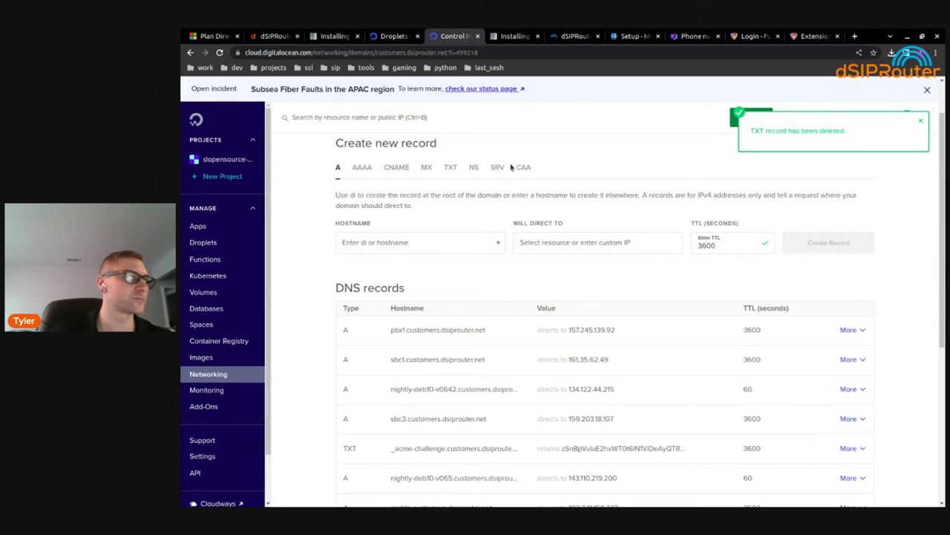
Start a new TXT record with hostname _acme-challenge, trimming the pasted domain suffix
{"action": "left_click", "coordinate": [453, 168]}
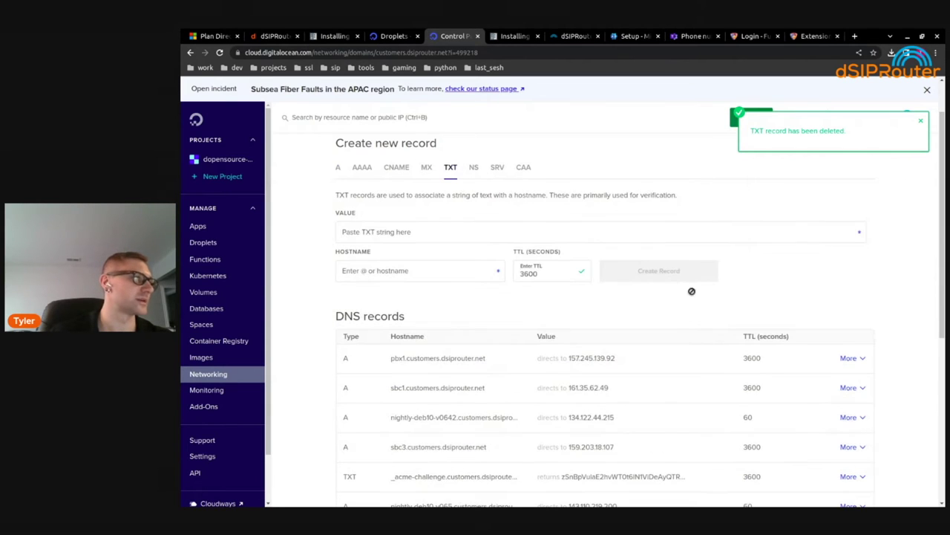
{"action": "left_click", "coordinate": [416, 271]}
{"action": "key", "text": "ctrl+v"}
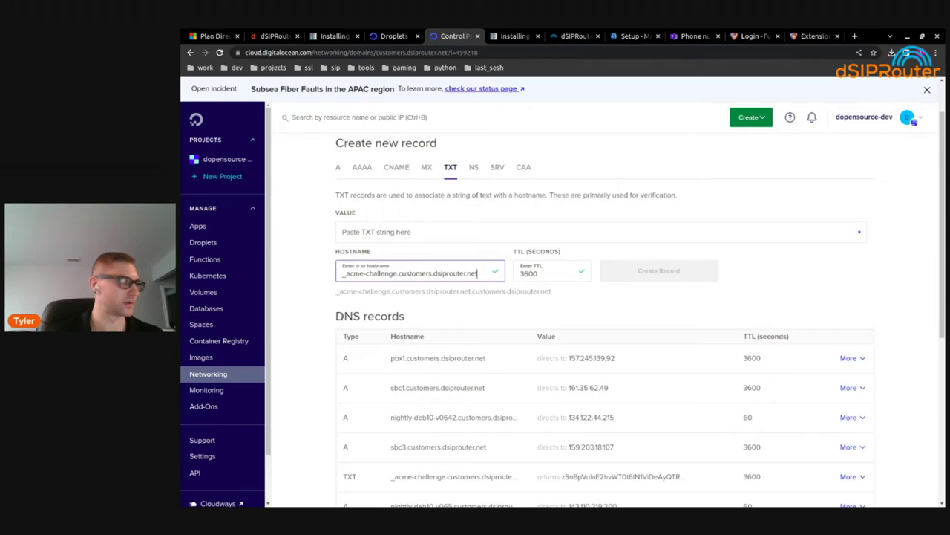
{"action": "left_click_drag", "start_coordinate": [399, 274], "coordinate": [590, 276]}
{"action": "key", "text": "BackSpace"}
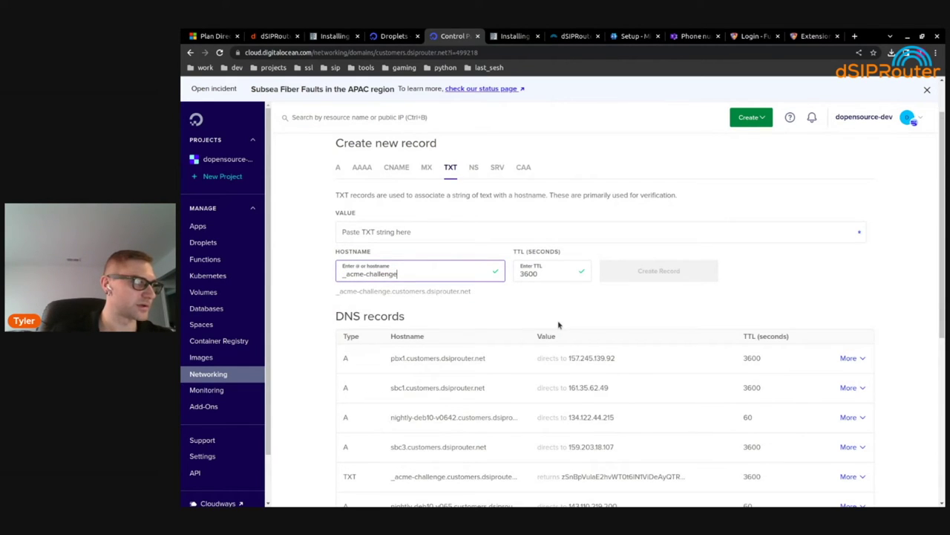
{"action": "left_click", "coordinate": [419, 233]}
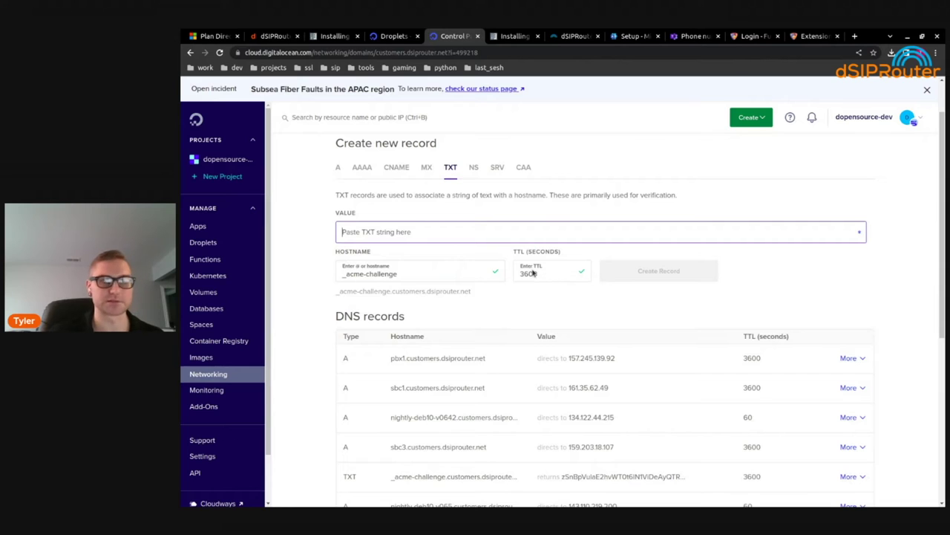
Fill in certbot's challenge value, create the TXT record, and let certbot continue verification
{"action": "key", "text": "alt+Tab"}
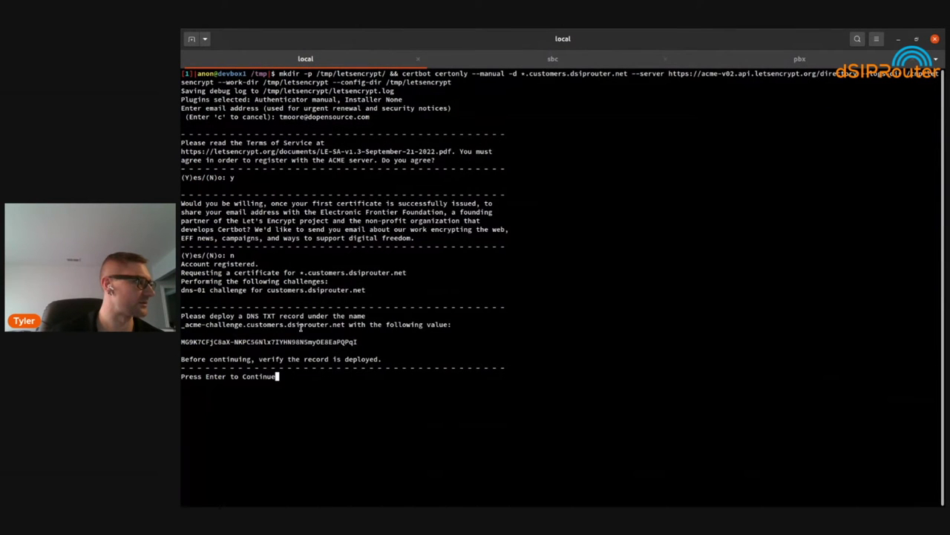
{"action": "double_click", "coordinate": [306, 341]}
{"action": "right_click", "coordinate": [306, 342]}
{"action": "left_click", "coordinate": [327, 346]}
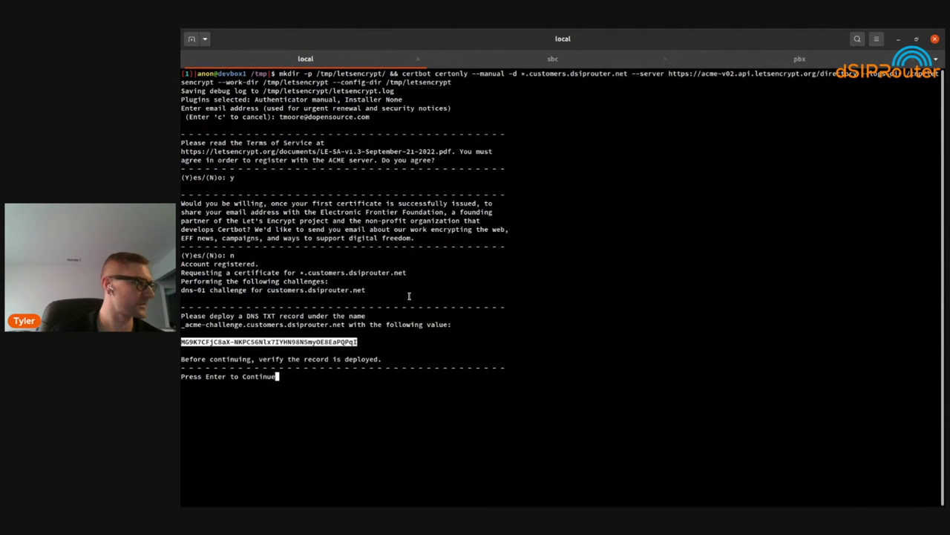
{"action": "key", "text": "alt+Tab"}
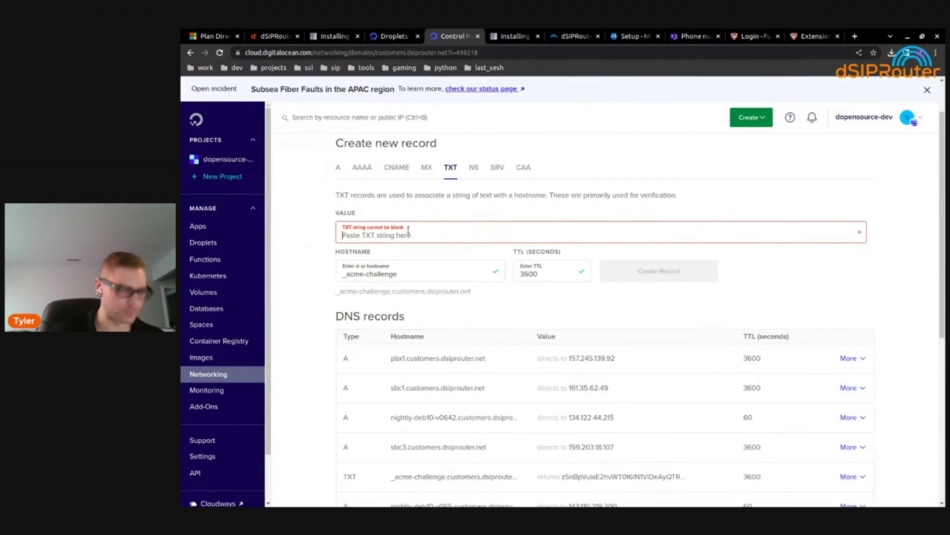
{"action": "key", "text": "ctrl+v"}
{"action": "left_click", "coordinate": [652, 270]}
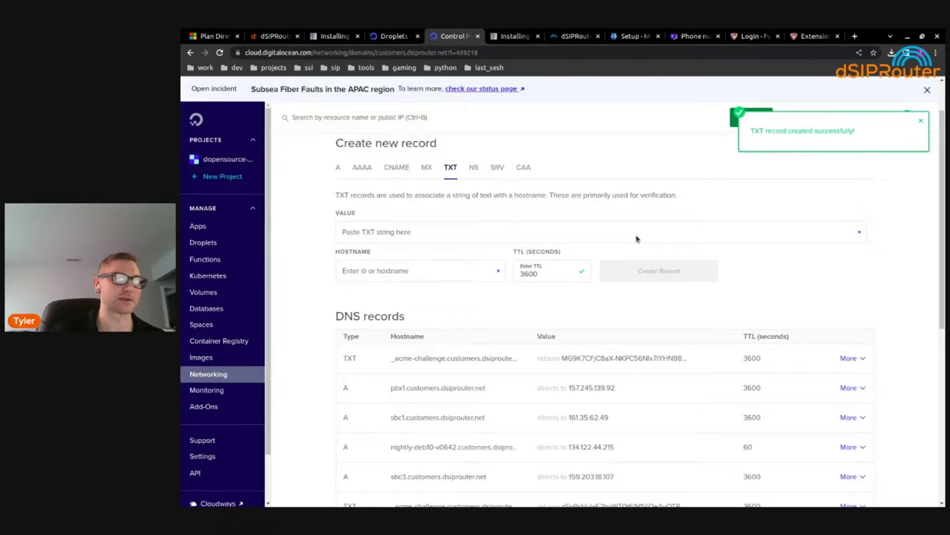
{"action": "key", "text": "alt+Tab"}
{"action": "key", "text": "Return"}
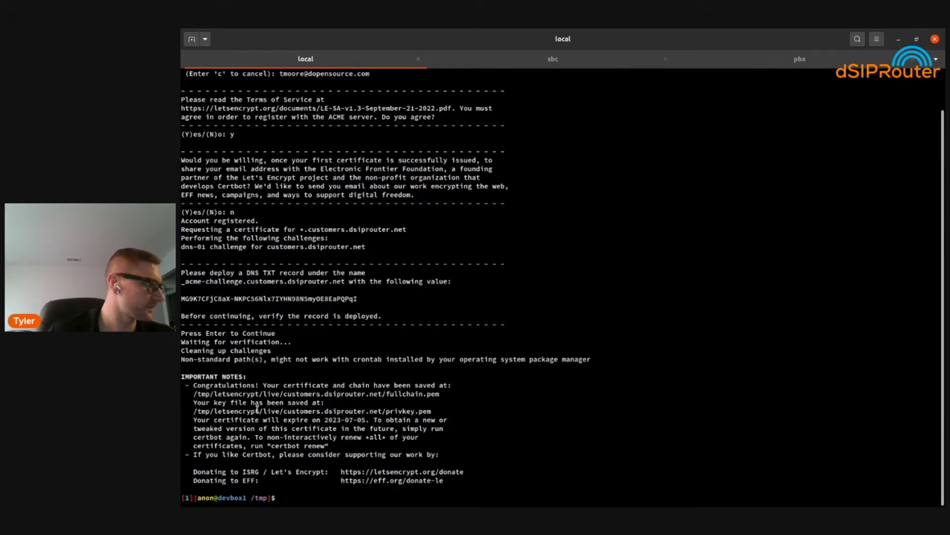
Check certbot's success output for the fullchain.pem and privkey.pem paths under /tmp/letsencrypt/live/customers.dsiprouter.net
{"action": "double_click", "coordinate": [285, 394]}
{"action": "left_click", "coordinate": [284, 394]}
{"action": "left_click_drag", "start_coordinate": [195, 393], "coordinate": [251, 394]}
{"action": "double_click", "coordinate": [230, 385]}
{"action": "left_click", "coordinate": [256, 385]}
{"action": "left_click", "coordinate": [334, 375]}
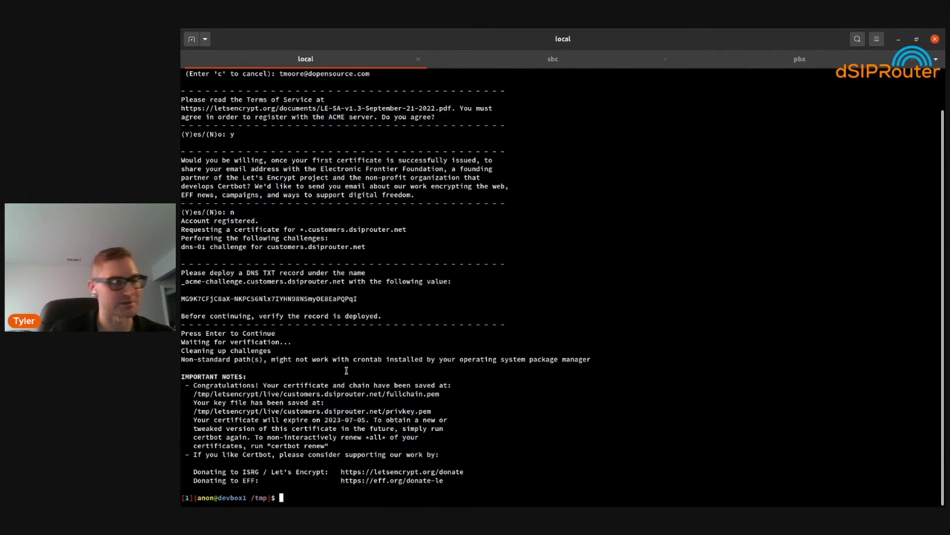
{"action": "left_click_drag", "start_coordinate": [193, 410], "coordinate": [369, 410]}
{"action": "left_click_drag", "start_coordinate": [195, 411], "coordinate": [386, 410]}
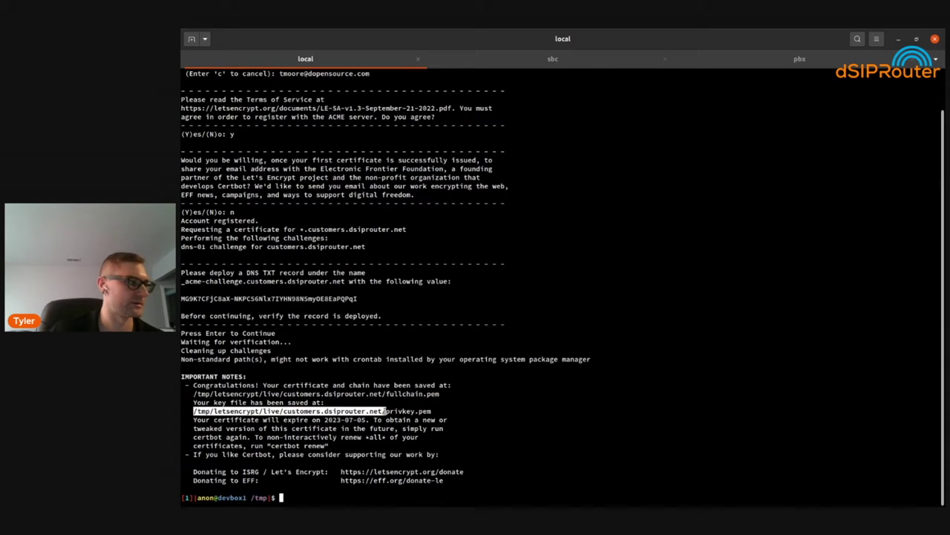
{"action": "left_click", "coordinate": [614, 389]}
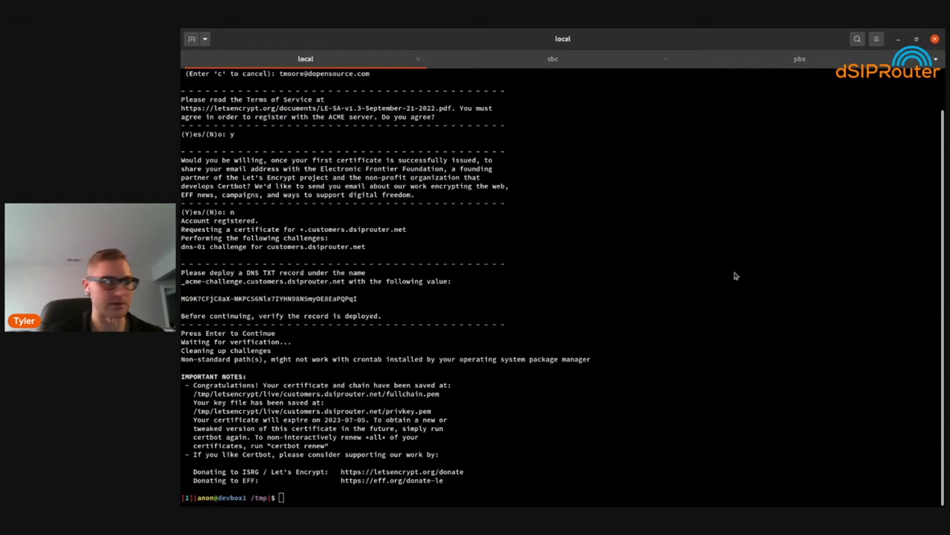
{"action": "key", "text": "alt+Tab"}
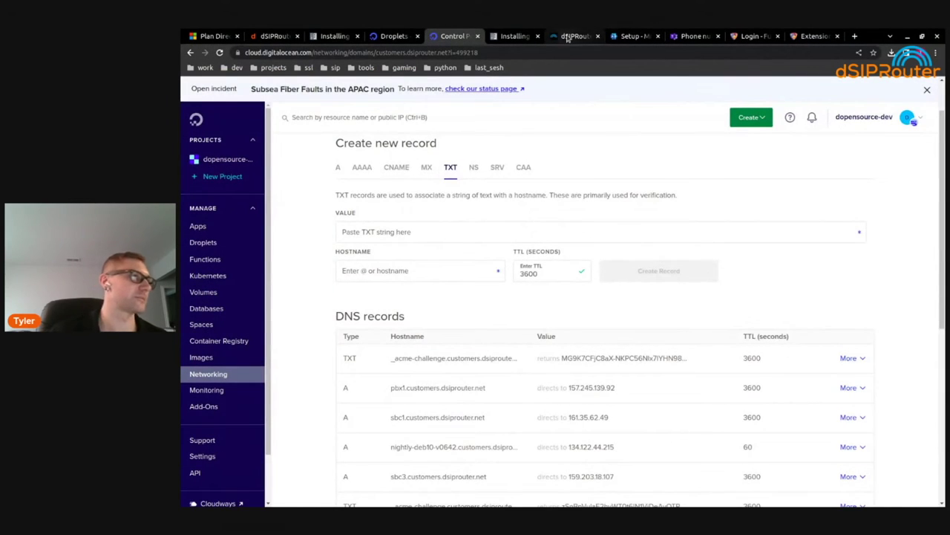
Upload privkey.pem and fullchain.pem as the default certificate and reload Kamailio
{"action": "left_click", "coordinate": [569, 37]}
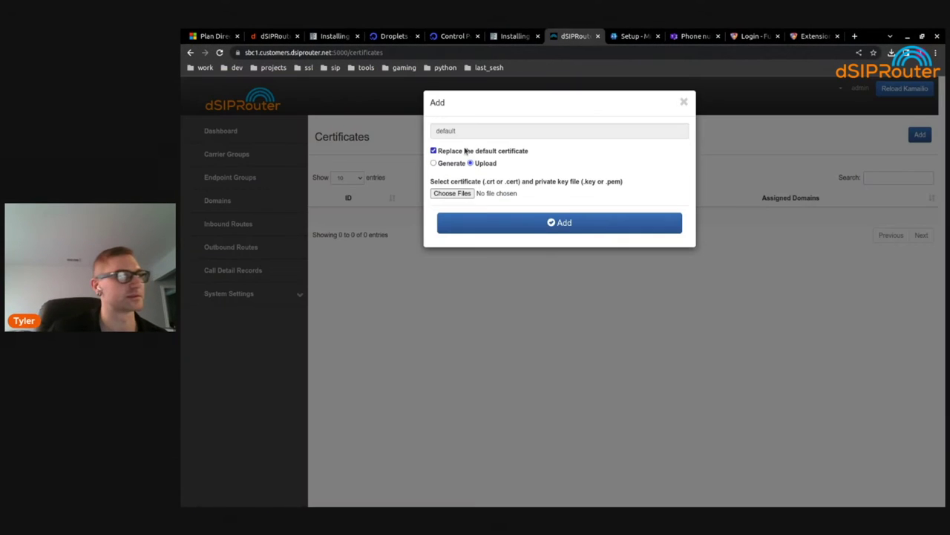
{"action": "left_click", "coordinate": [452, 193]}
{"action": "left_click", "coordinate": [438, 184]}
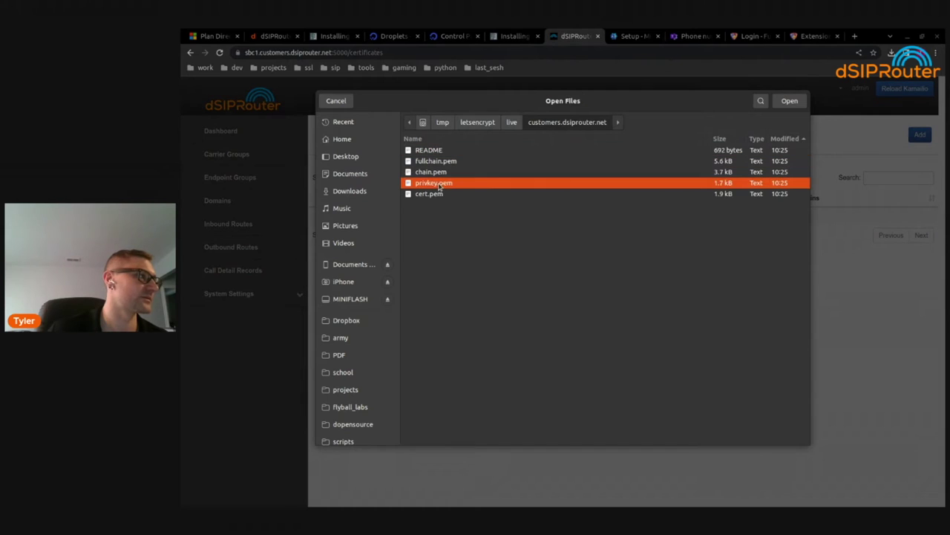
{"action": "left_click", "coordinate": [441, 162], "text": "ctrl"}
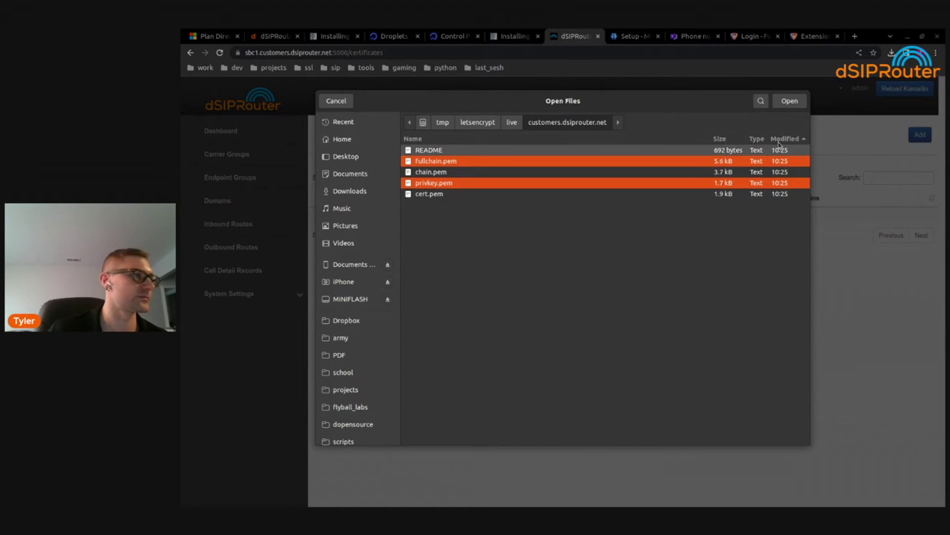
{"action": "left_click", "coordinate": [789, 101]}
{"action": "left_click", "coordinate": [526, 224]}
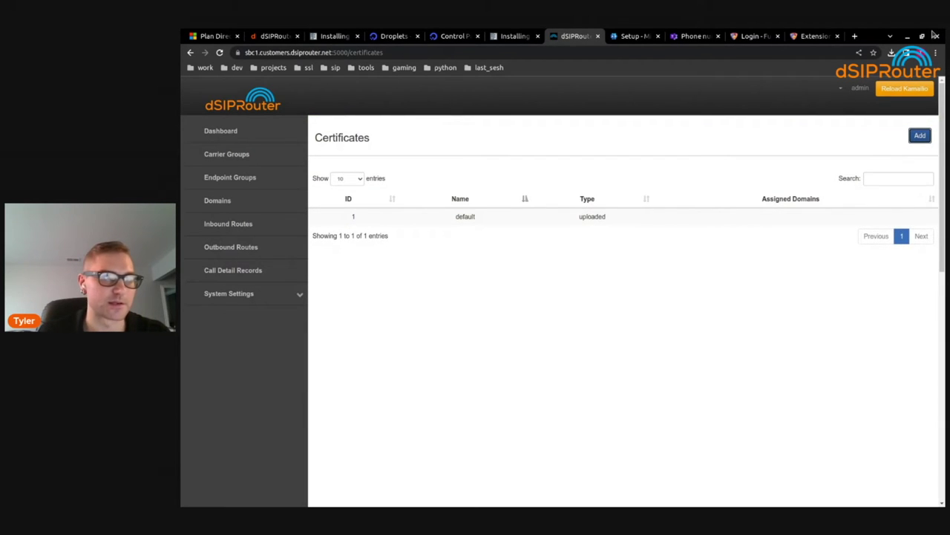
{"action": "left_click", "coordinate": [905, 89]}
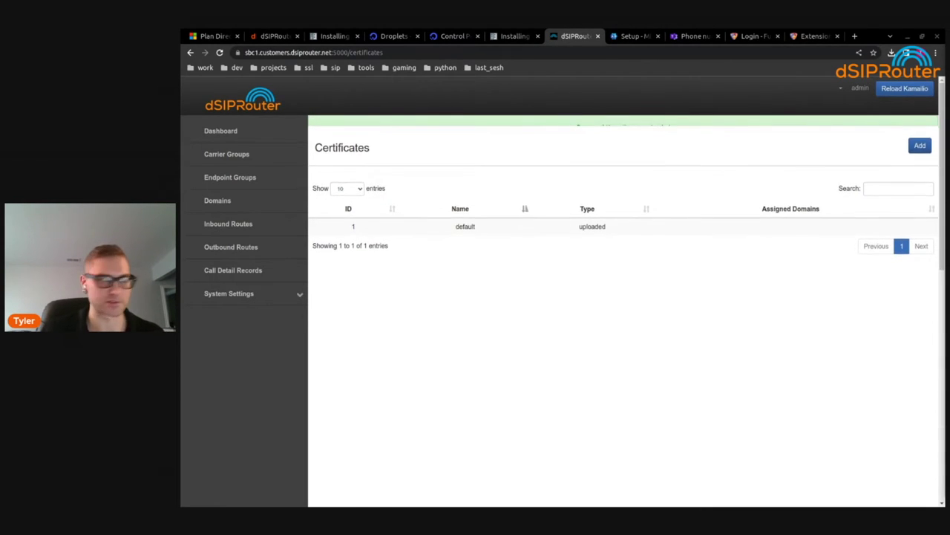
{"action": "key", "text": "alt+Tab"}
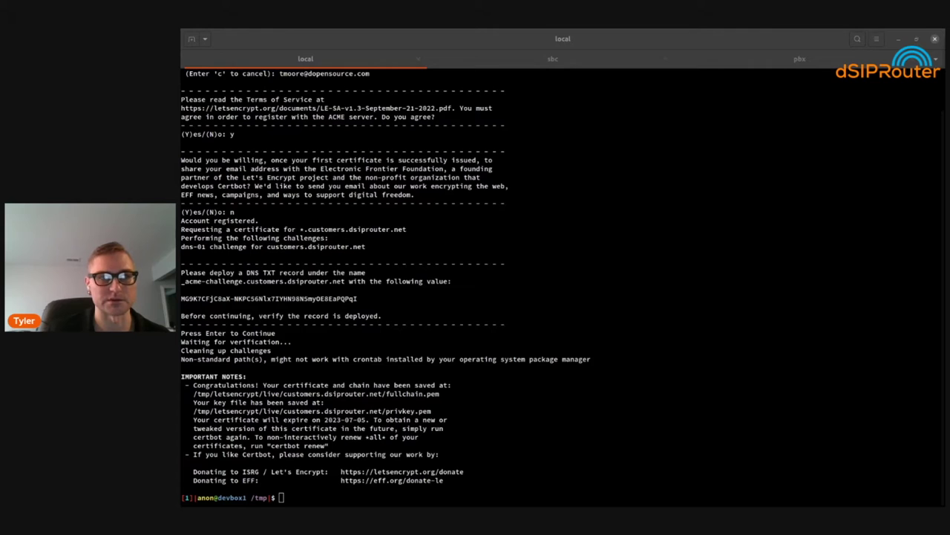
Run openssl s_client against sbc1.customers.dsiprouter.net:5061 to test the TLS connection
{"action": "left_click", "coordinate": [412, 246]}
{"action": "type", "text": "open"}
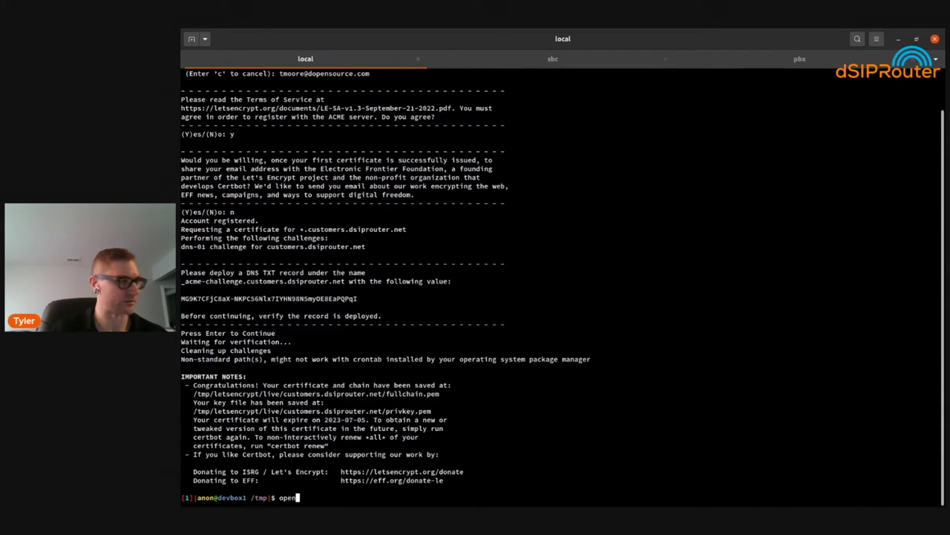
{"action": "type", "text": "ss"}
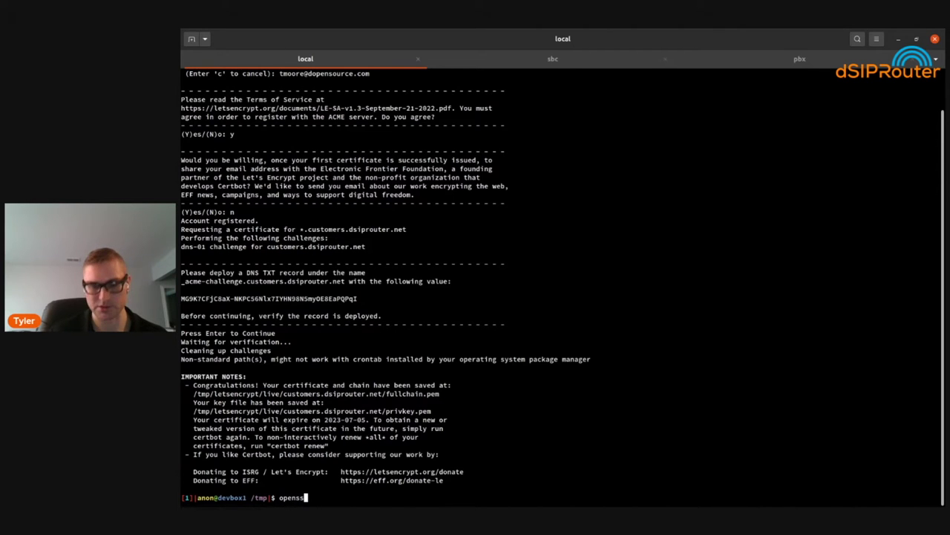
{"action": "type", "text": "l s_client "}
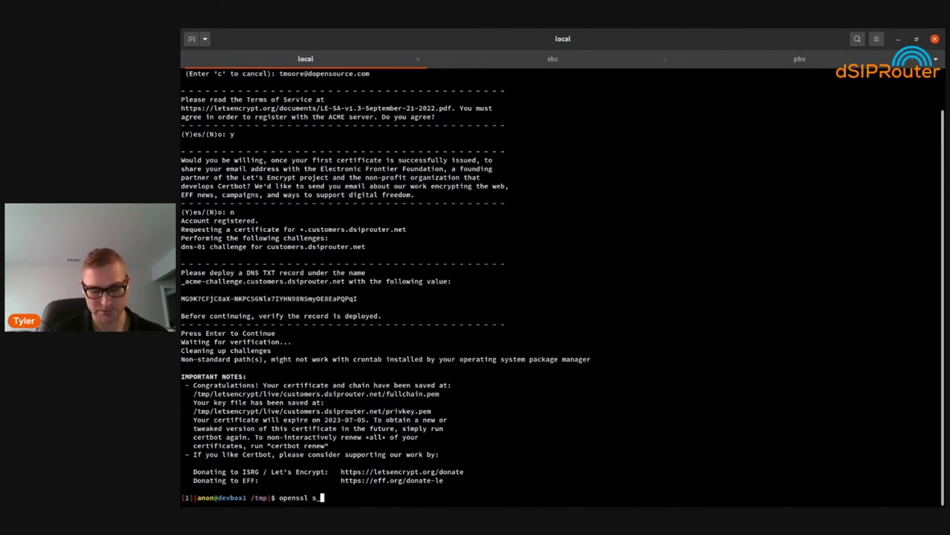
{"action": "type", "text": "-connect "}
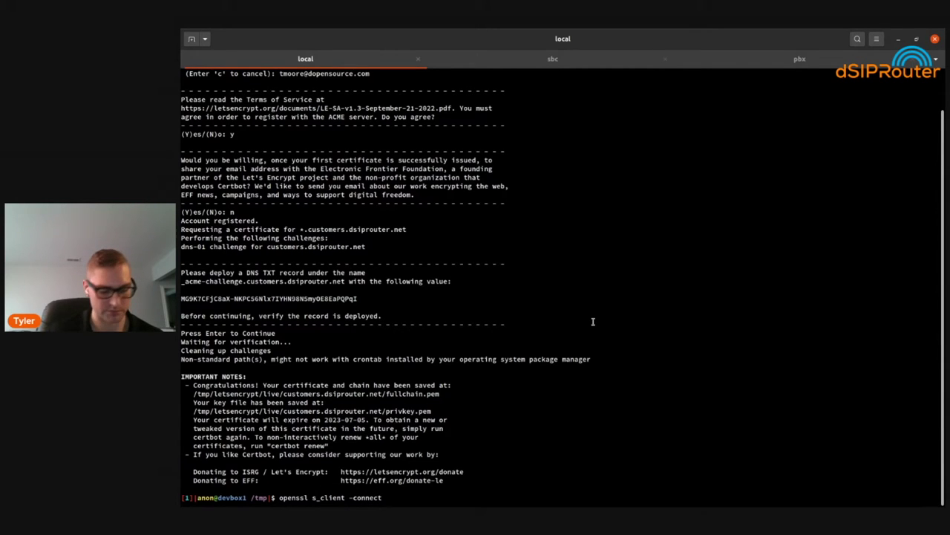
{"action": "type", "text": "sbc1"}
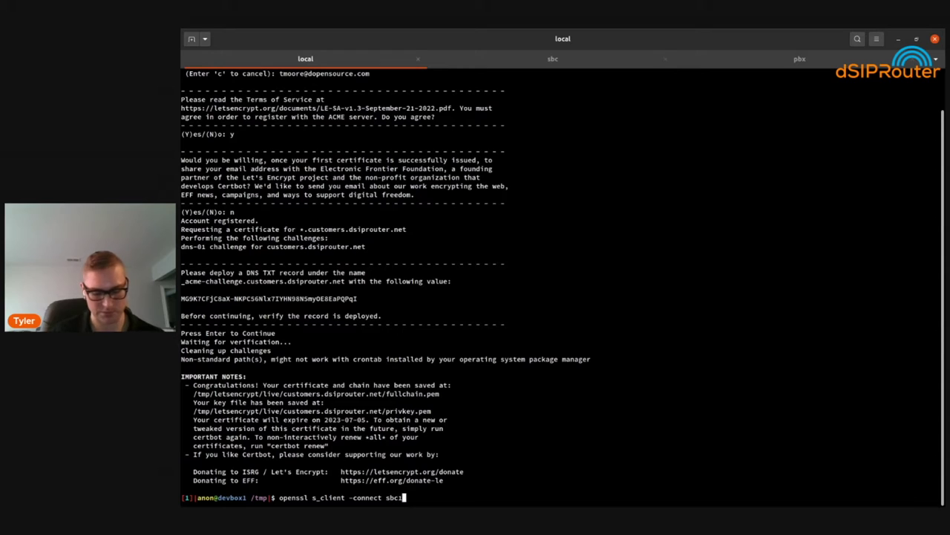
{"action": "type", "text": ".dsiprouter"}
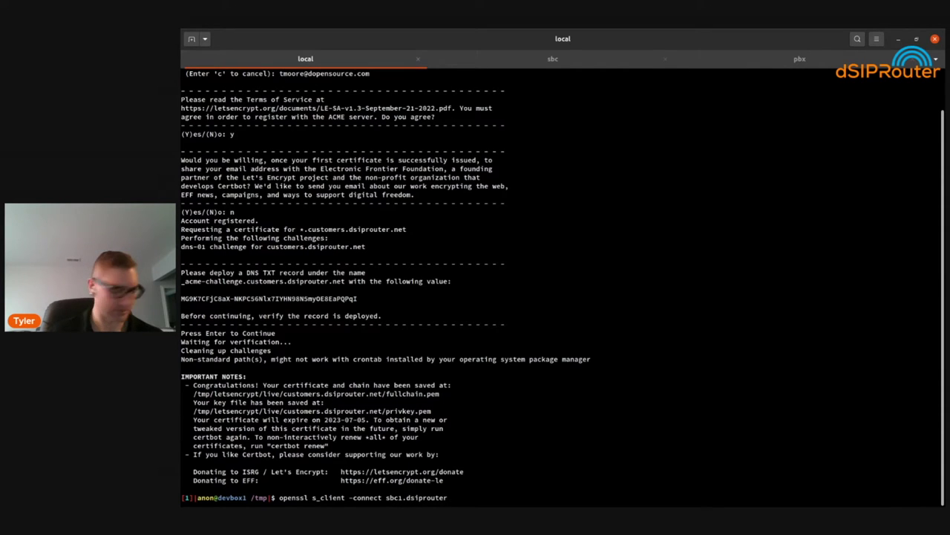
{"action": "key", "text": "BackSpace"}
{"action": "key", "text": "BackSpace"}
{"action": "key", "text": "BackSpace"}
{"action": "key", "text": "BackSpace"}
{"action": "key", "text": "BackSpace"}
{"action": "key", "text": "BackSpace"}
{"action": "key", "text": "BackSpace"}
{"action": "key", "text": "BackSpace"}
{"action": "key", "text": "BackSpace"}
{"action": "key", "text": "BackSpace"}
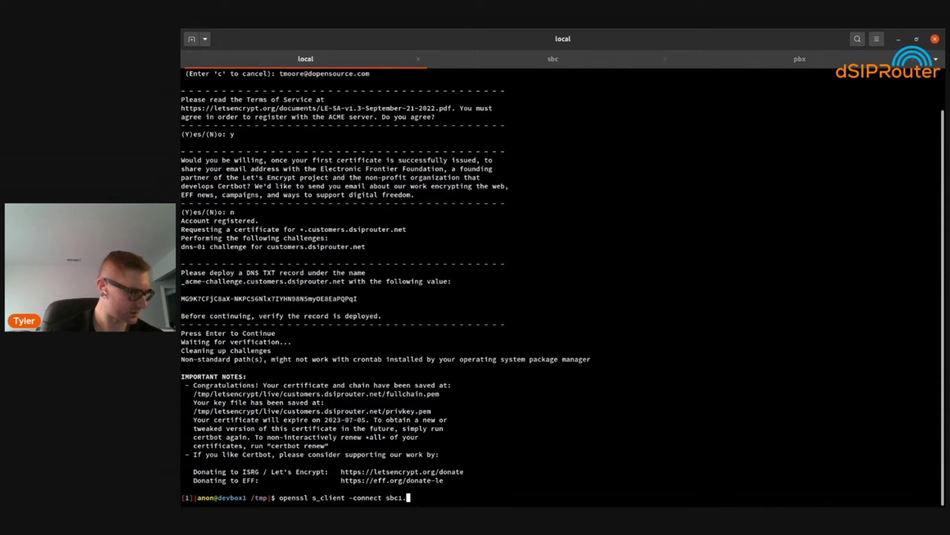
{"action": "type", "text": "customers.dsiprouter.net"}
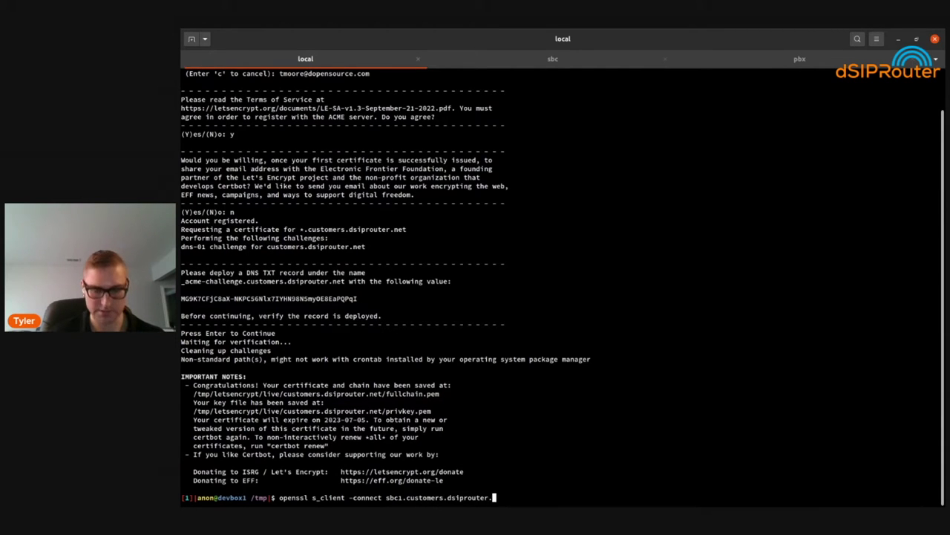
{"action": "type", "text": ":5061"}
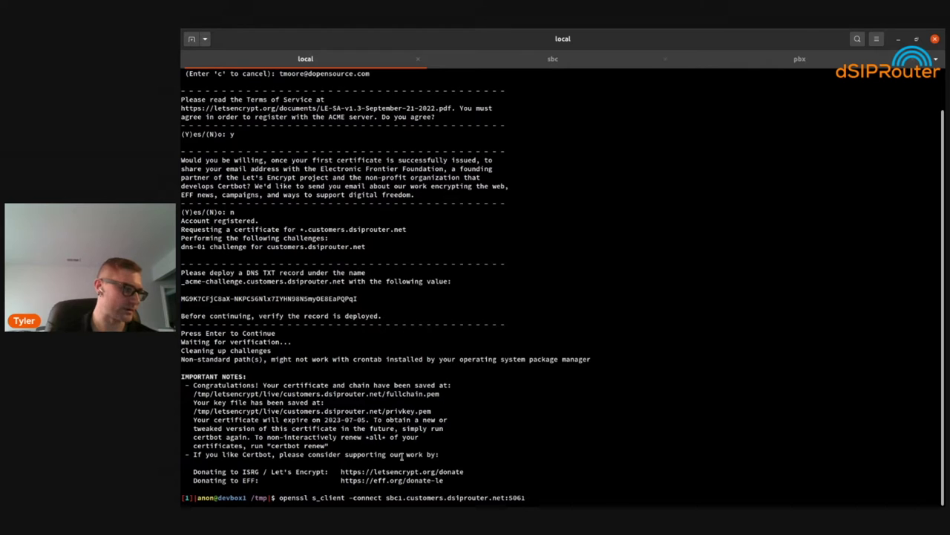
{"action": "key", "text": "Return"}
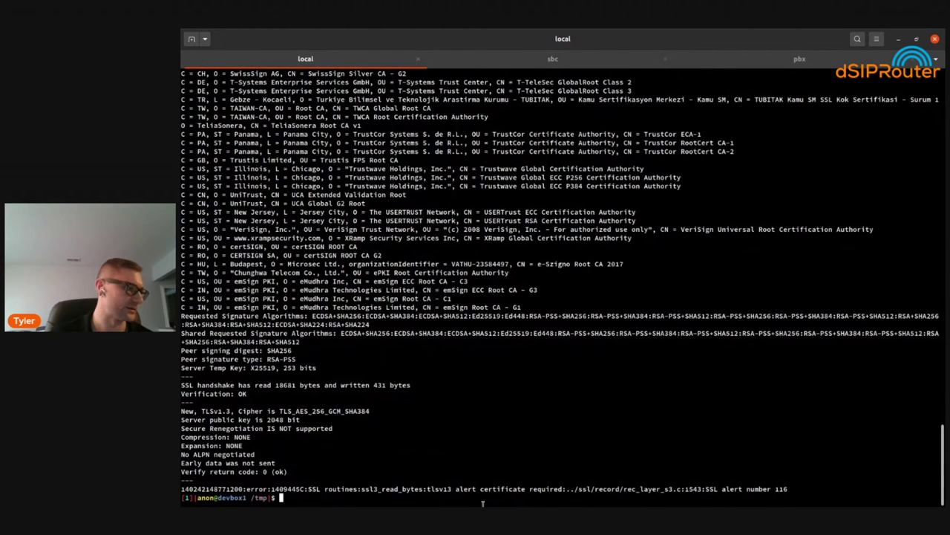
Scroll through the certificate chain and mark the sbc1 hostname on the depth=0 CN line
{"action": "scroll", "coordinate": [483, 503], "scroll_direction": "up", "scroll_amount": 15}
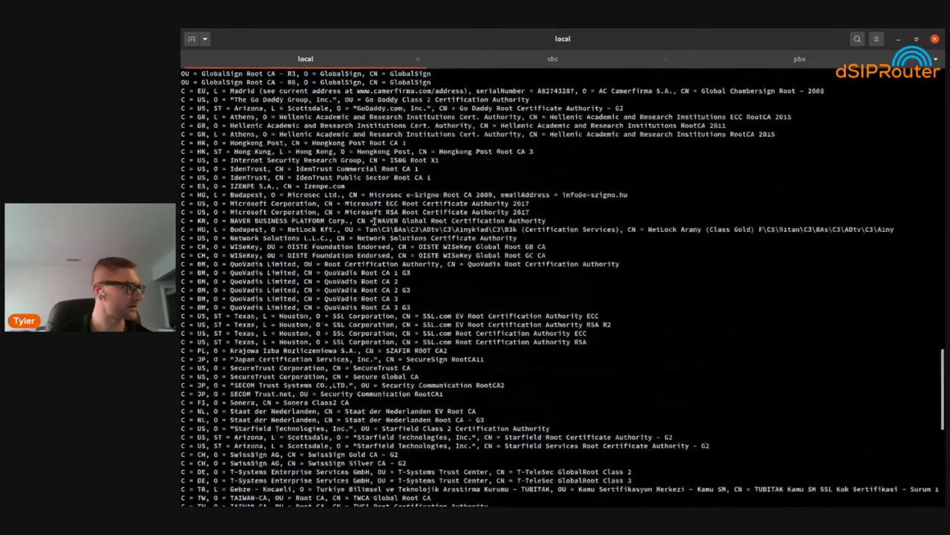
{"action": "scroll", "coordinate": [374, 221], "scroll_direction": "up", "scroll_amount": 20}
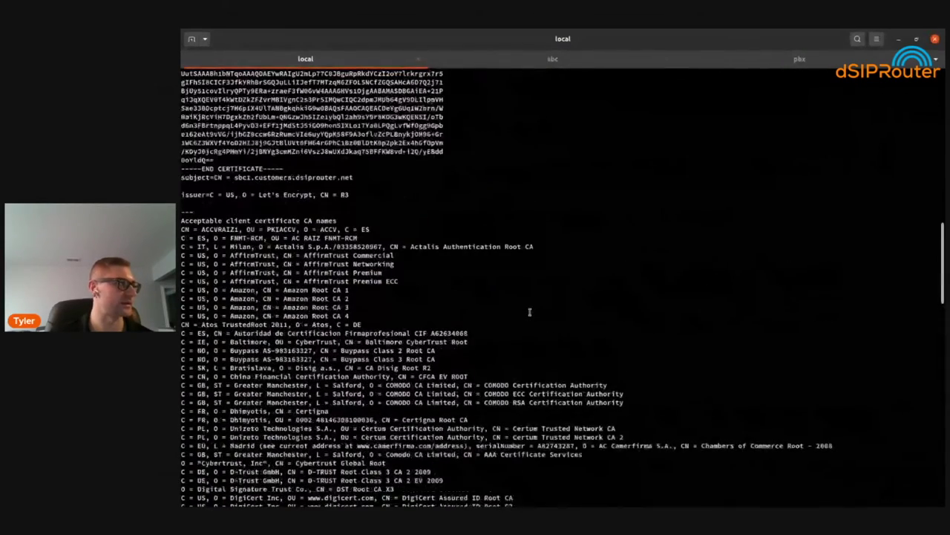
{"action": "scroll", "coordinate": [297, 264], "scroll_direction": "up", "scroll_amount": 7}
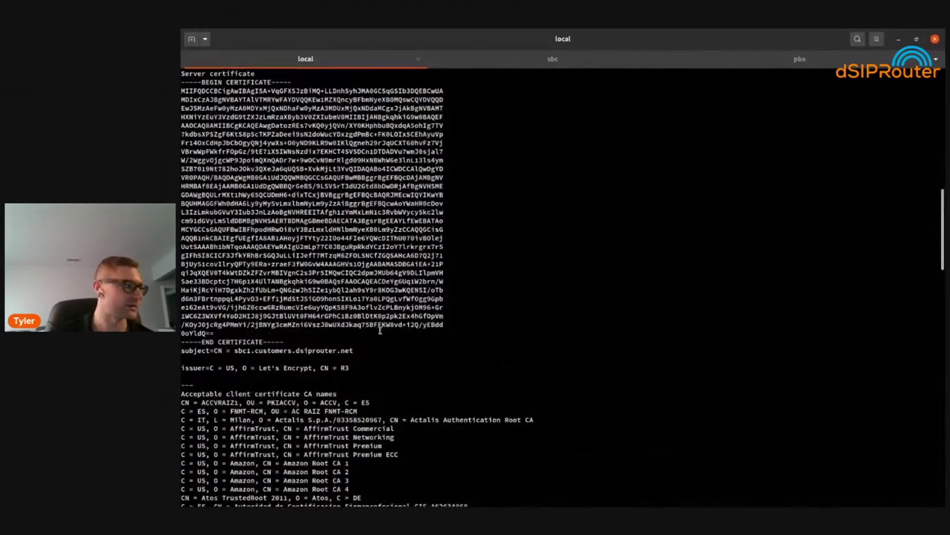
{"action": "double_click", "coordinate": [256, 350]}
{"action": "scroll", "coordinate": [228, 359], "scroll_direction": "up", "scroll_amount": 7}
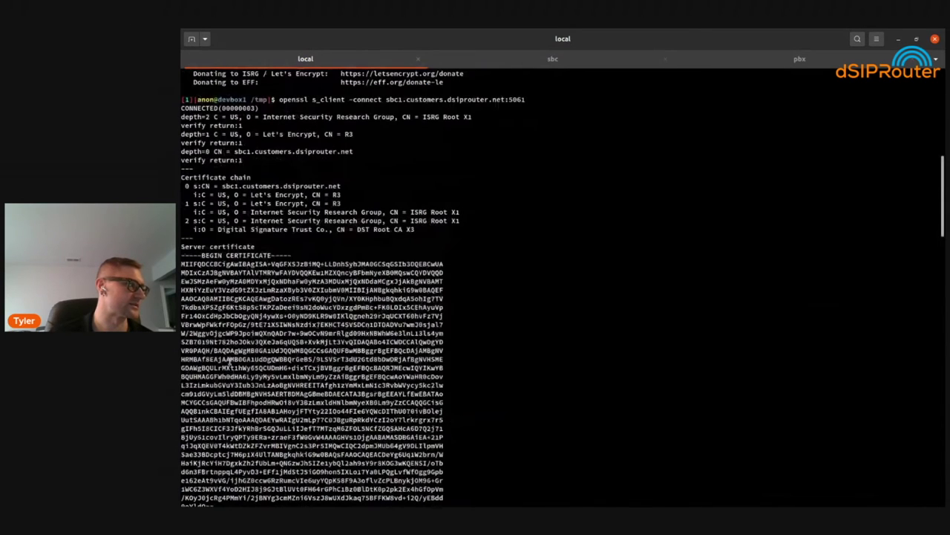
{"action": "scroll", "coordinate": [250, 186], "scroll_direction": "up", "scroll_amount": 5}
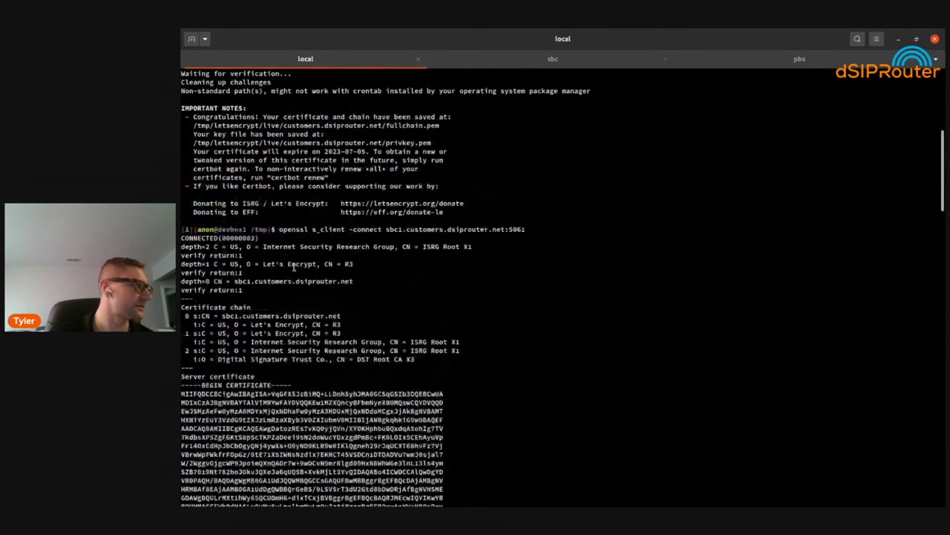
{"action": "double_click", "coordinate": [283, 280]}
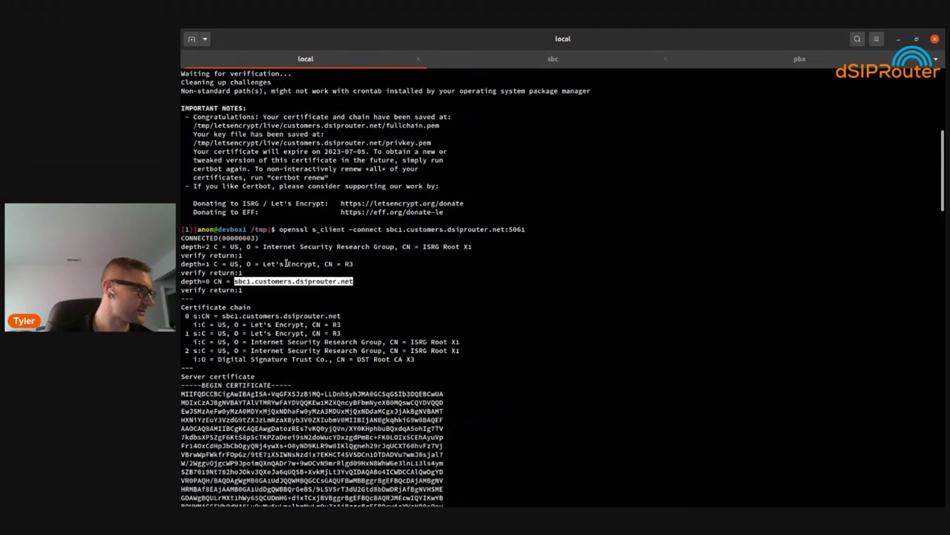
{"action": "scroll", "coordinate": [375, 429], "scroll_direction": "down", "scroll_amount": 7}
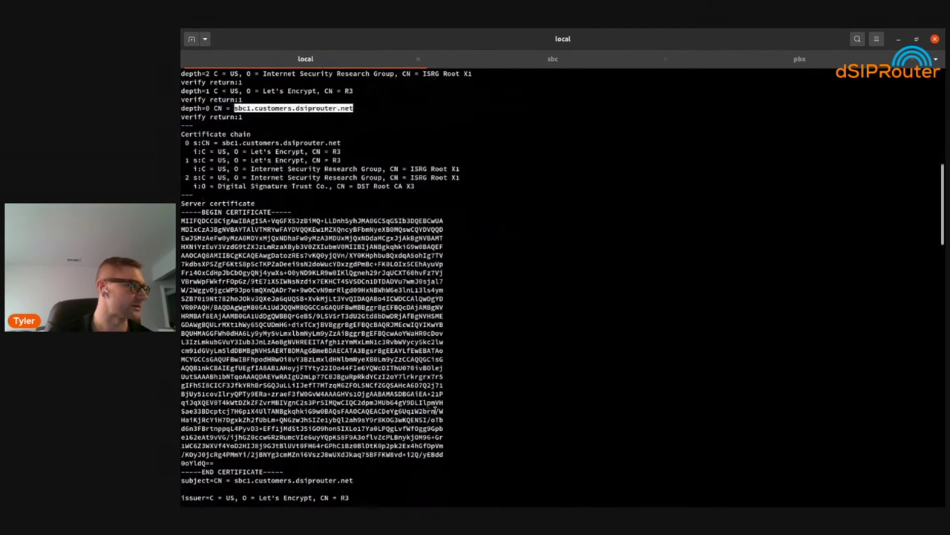
{"action": "scroll", "coordinate": [711, 409], "scroll_direction": "down", "scroll_amount": 20}
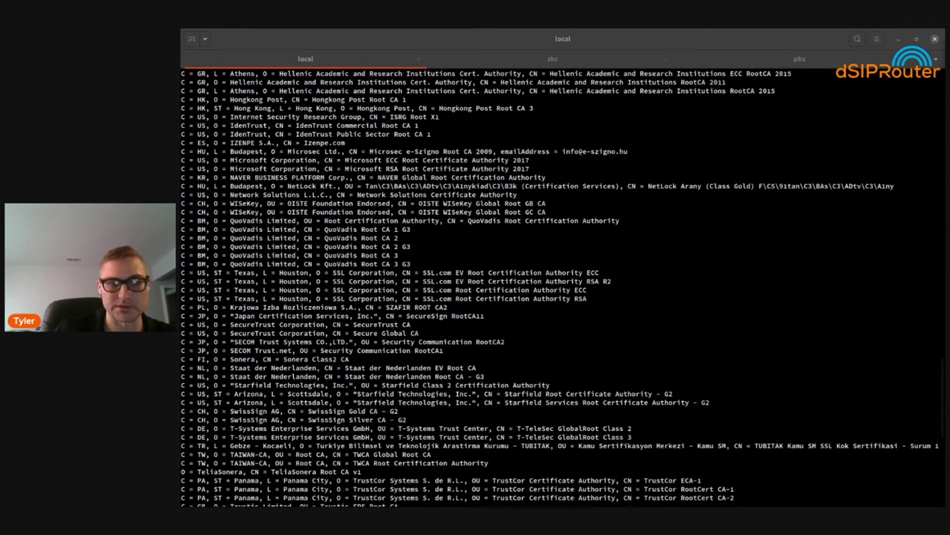
{"action": "left_click", "coordinate": [609, 131]}
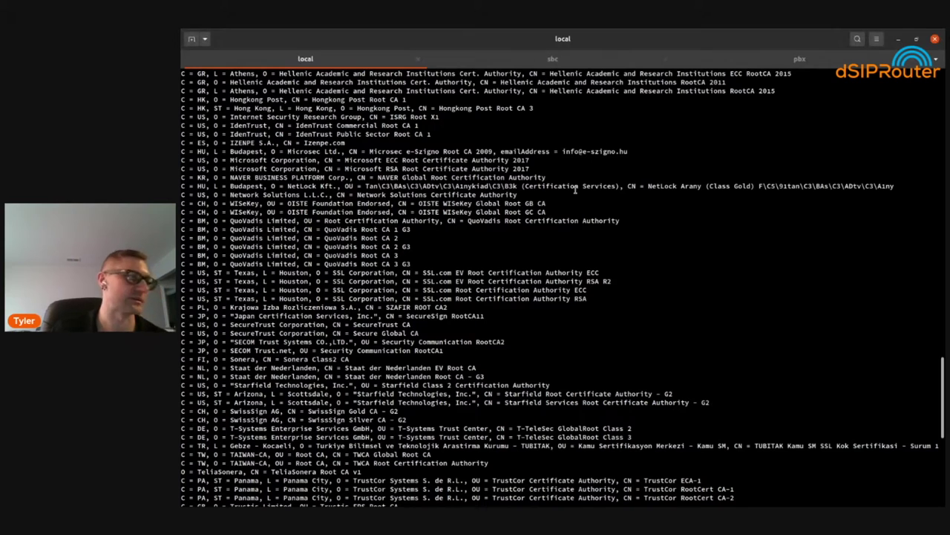
{"action": "key", "text": "alt+Tab"}
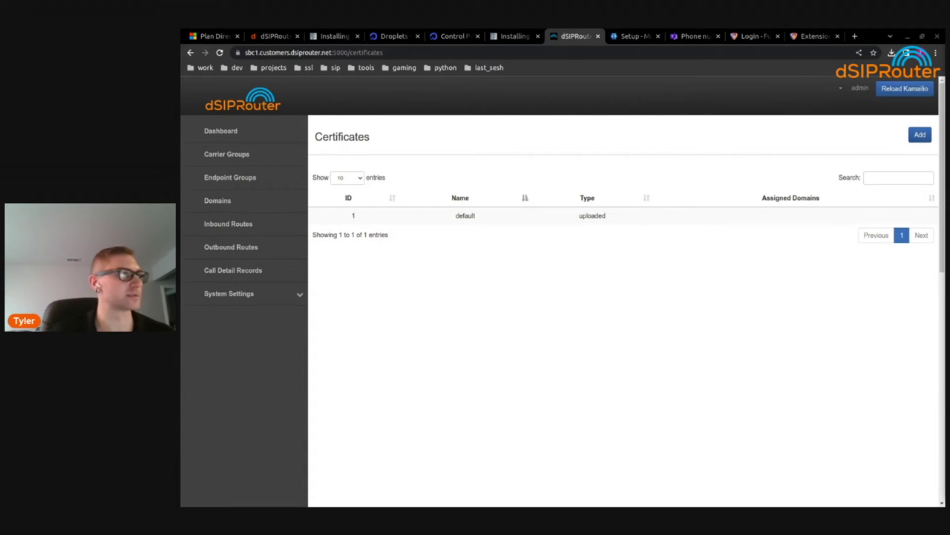
Bring up the 'Setup - Microsoft 365 admin center' tab in Chrome
{"action": "left_click", "coordinate": [631, 35]}
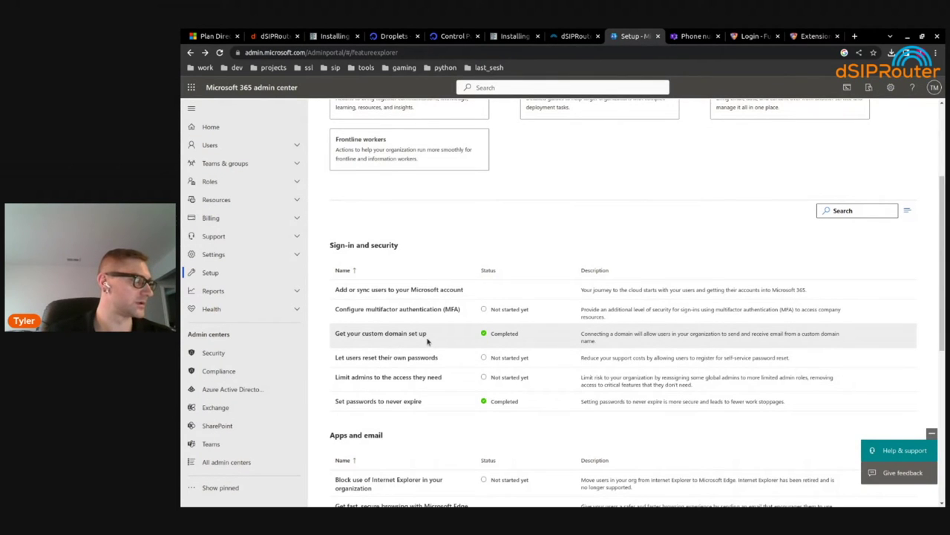
Confirm 'Get your custom domain set up' reads Completed, then go back to dSIPRouter Certificates
{"action": "left_click", "coordinate": [297, 54]}
{"action": "left_click", "coordinate": [273, 53]}
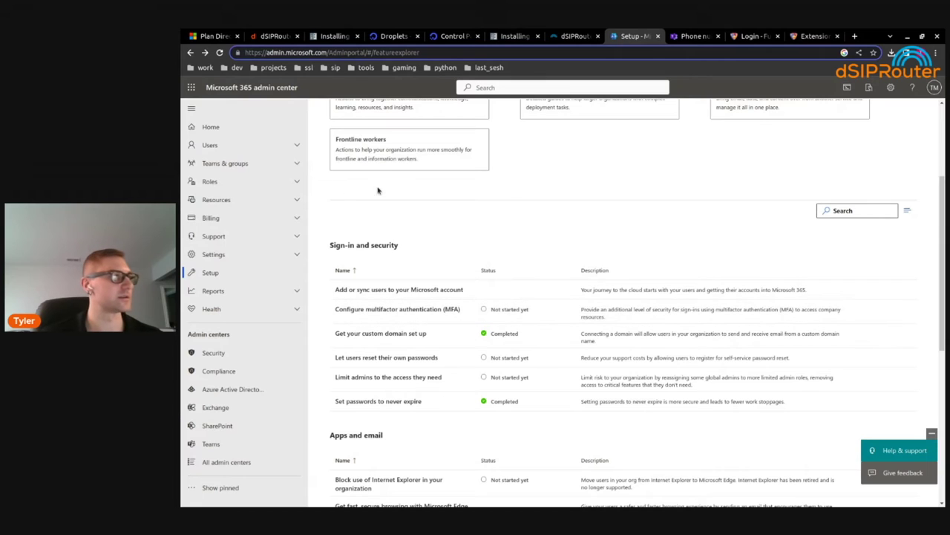
{"action": "double_click", "coordinate": [275, 52]}
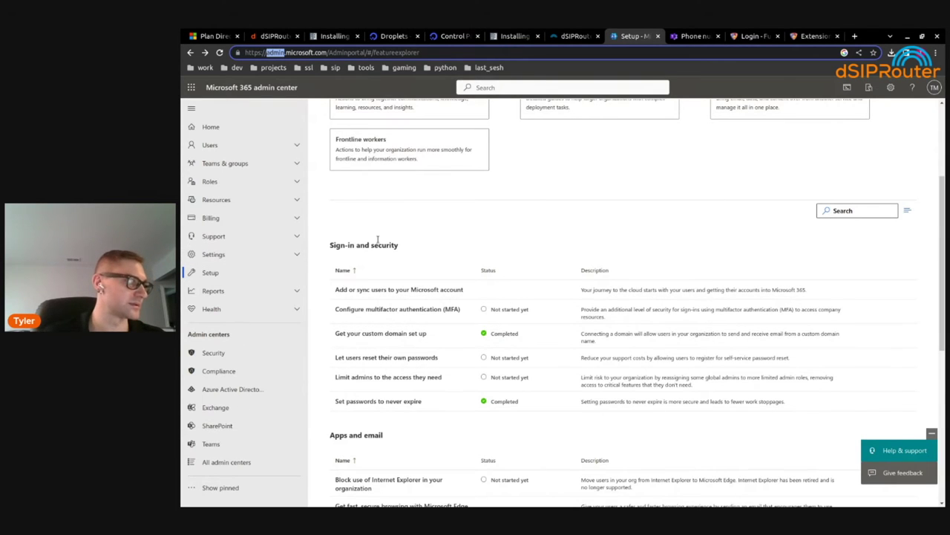
{"action": "left_click", "coordinate": [382, 334]}
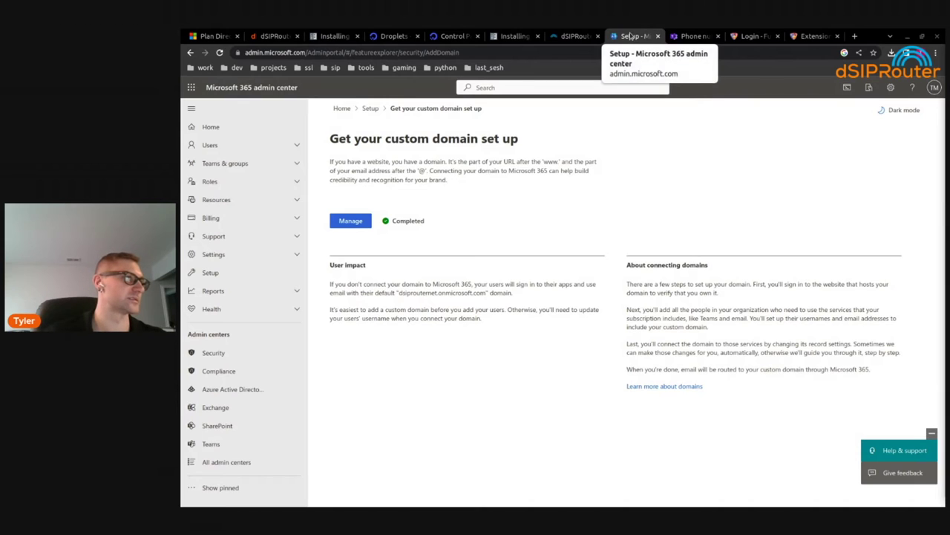
{"action": "left_click", "coordinate": [576, 36]}
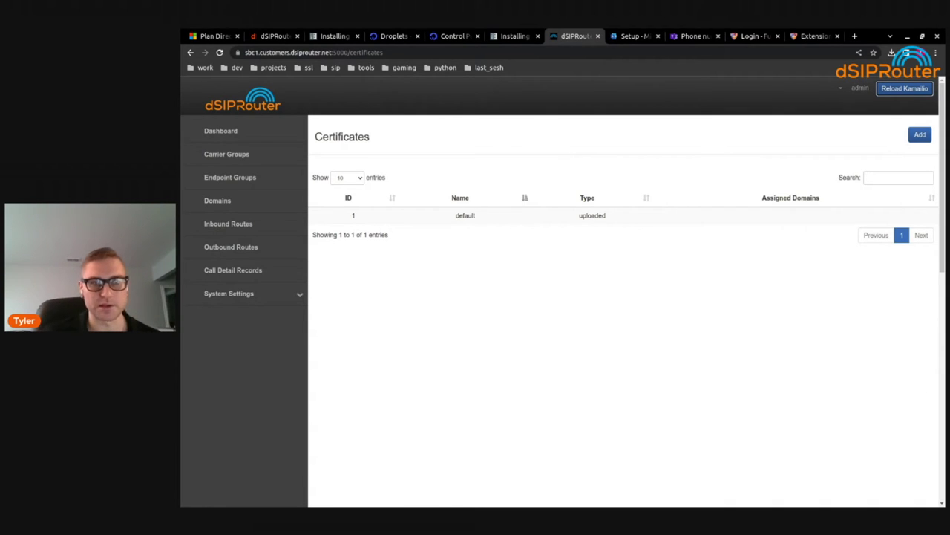
Install PowerShell 7.3.3 on sbc1 from Microsoft's apt repository, then start a pwsh session
{"action": "key", "text": "alt+Tab"}
{"action": "left_click", "coordinate": [592, 60]}
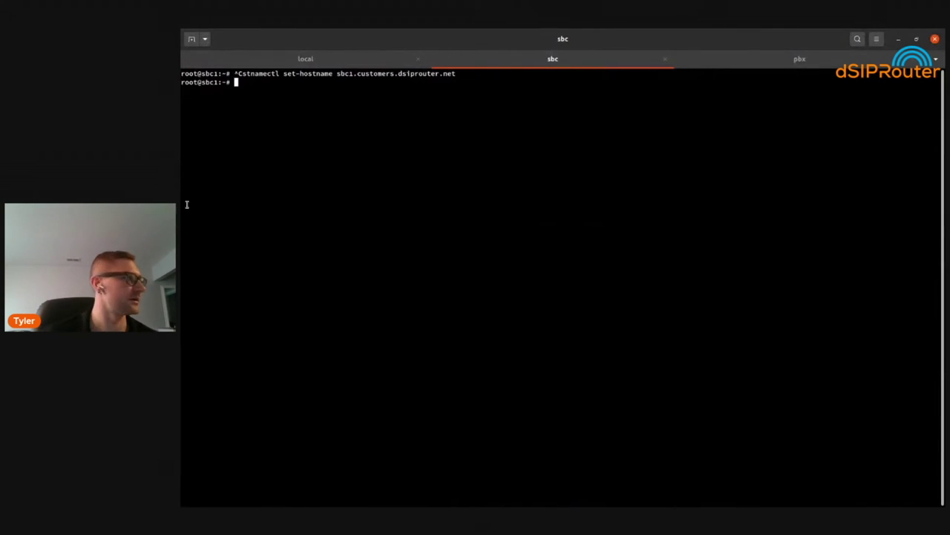
{"action": "double_click", "coordinate": [374, 74]}
{"action": "left_click", "coordinate": [632, 265]}
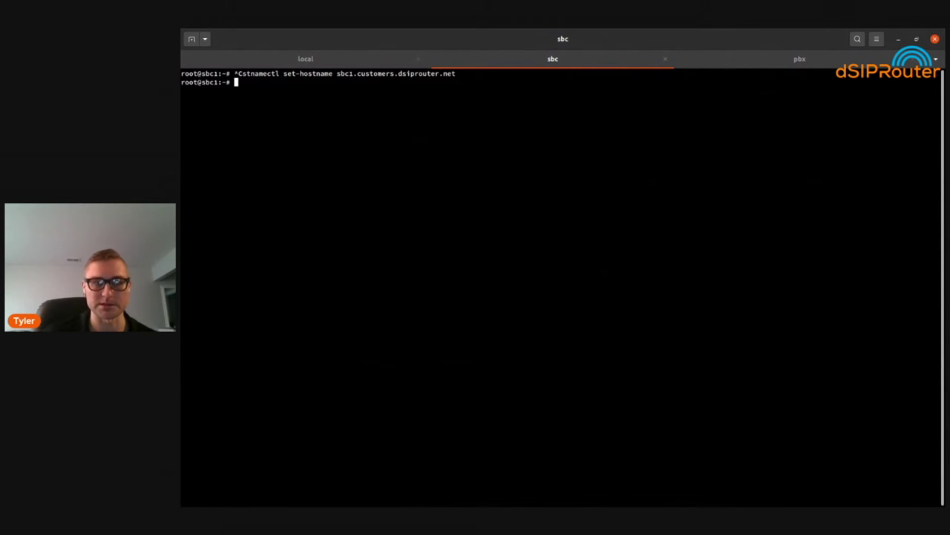
{"action": "key", "text": "alt+Tab"}
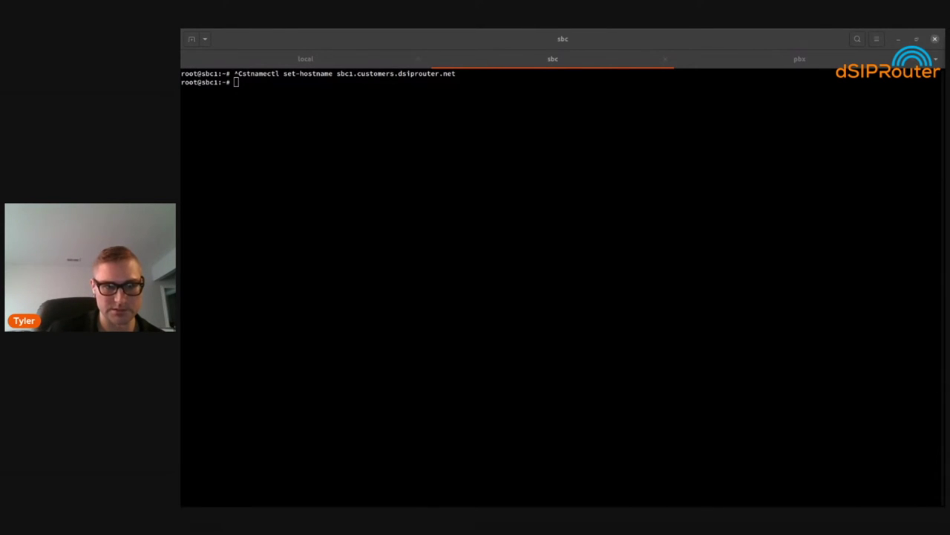
{"action": "left_click", "coordinate": [423, 222]}
{"action": "type", "text": "apt install -y curl gnupg apt-transport-https curl -s https://packages.microsoft.com/keys/microsoft.asc | apt-key add - echo \"deb [arch=amd64] https://packages.microsoft.com/repos/microsoft-debian-bullseye-prod bullseye main\" >/etc/apt/sources.list.d/microsoft.list apt update && apt install -y powershell"}
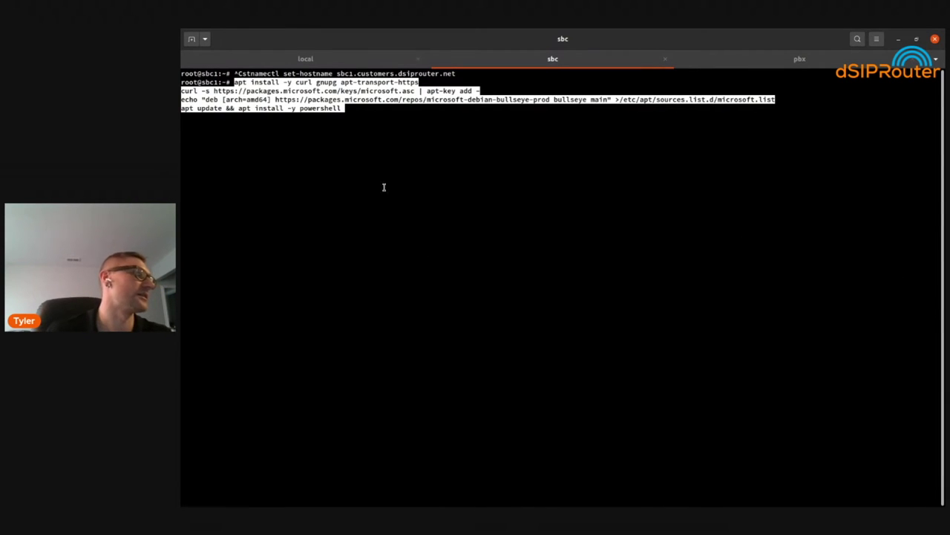
{"action": "key", "text": "Return"}
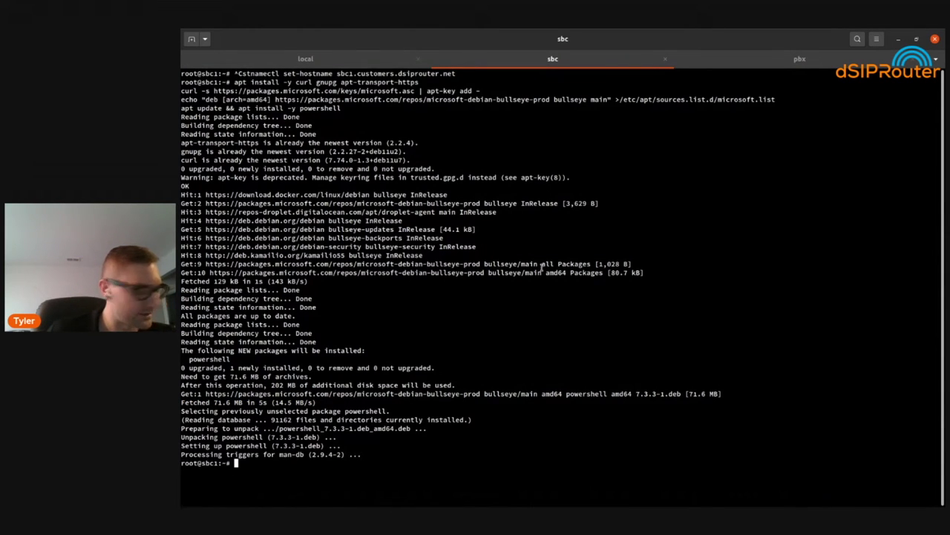
{"action": "type", "text": "pwsh"}
{"action": "key", "text": "Return"}
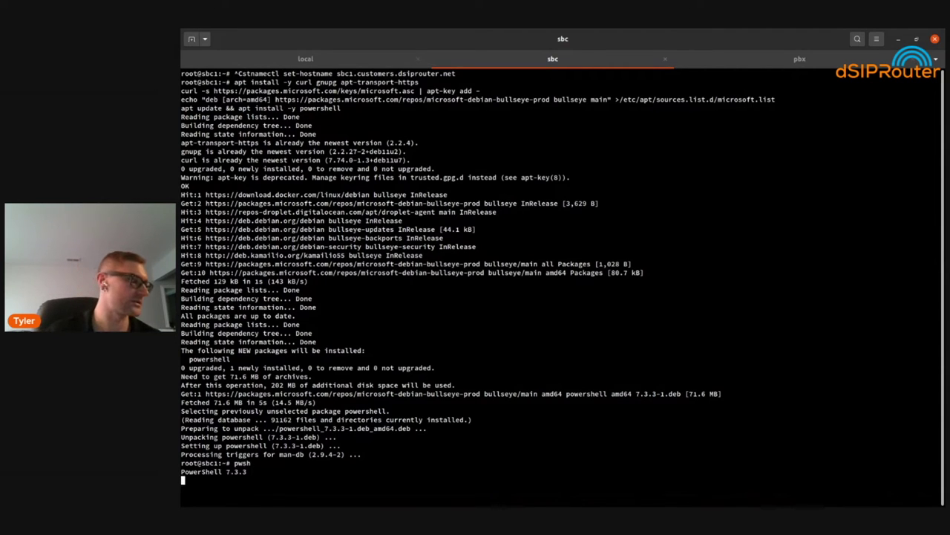
Clear the old output and run Install-Module -Name MicrosoftTeams -Force
{"action": "triple_click", "coordinate": [196, 479]}
{"action": "left_click", "coordinate": [199, 480]}
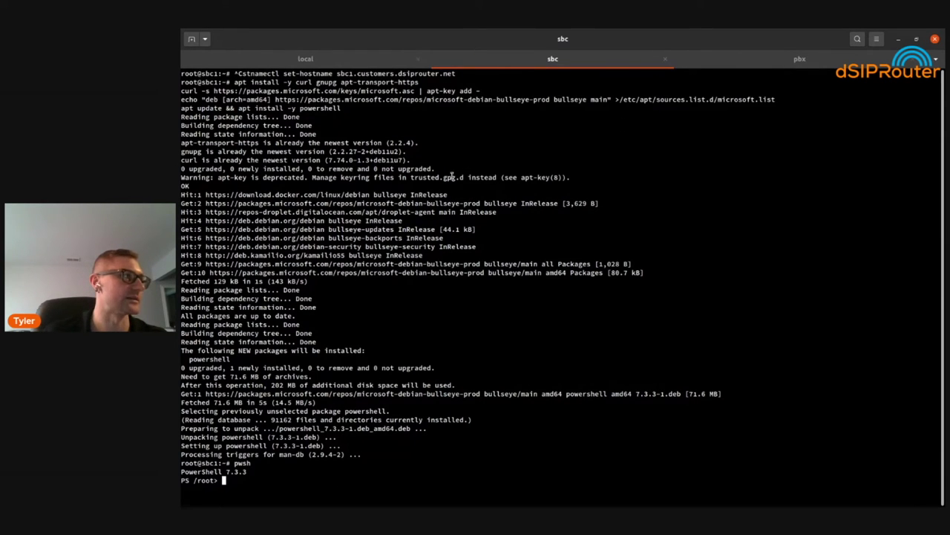
{"action": "key", "text": "Return"}
{"action": "key", "text": "Return"}
{"action": "key", "text": "Return"}
{"action": "key", "text": "Return"}
{"action": "key", "text": "Return"}
{"action": "key", "text": "Return"}
{"action": "key", "text": "Return"}
{"action": "key", "text": "Return"}
{"action": "key", "text": "Return"}
{"action": "key", "text": "Return"}
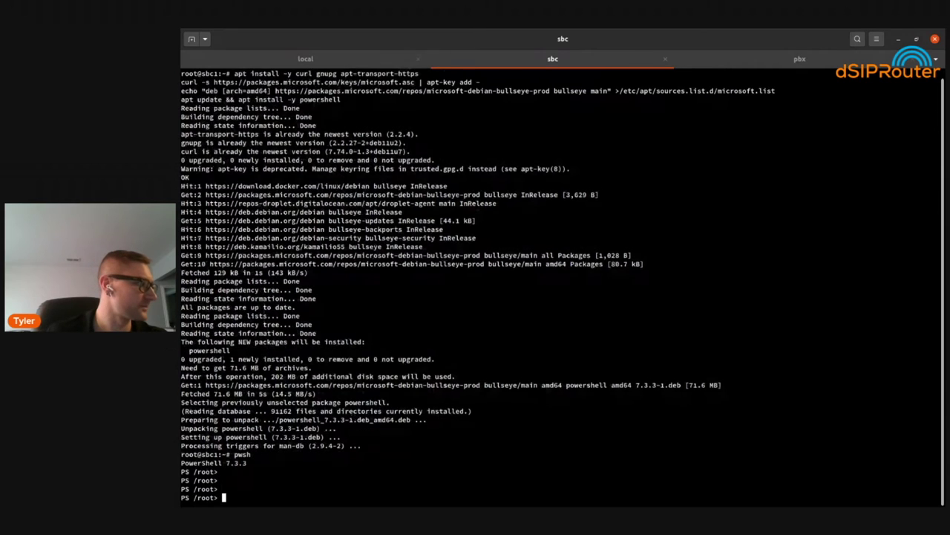
{"action": "key", "text": "Return"}
{"action": "key", "text": "Return"}
{"action": "key", "text": "Return"}
{"action": "key", "text": "Return"}
{"action": "key", "text": "Return"}
{"action": "key", "text": "Return"}
{"action": "key", "text": "Return"}
{"action": "key", "text": "Return"}
{"action": "key", "text": "Return"}
{"action": "key", "text": "Return"}
{"action": "key", "text": "Return"}
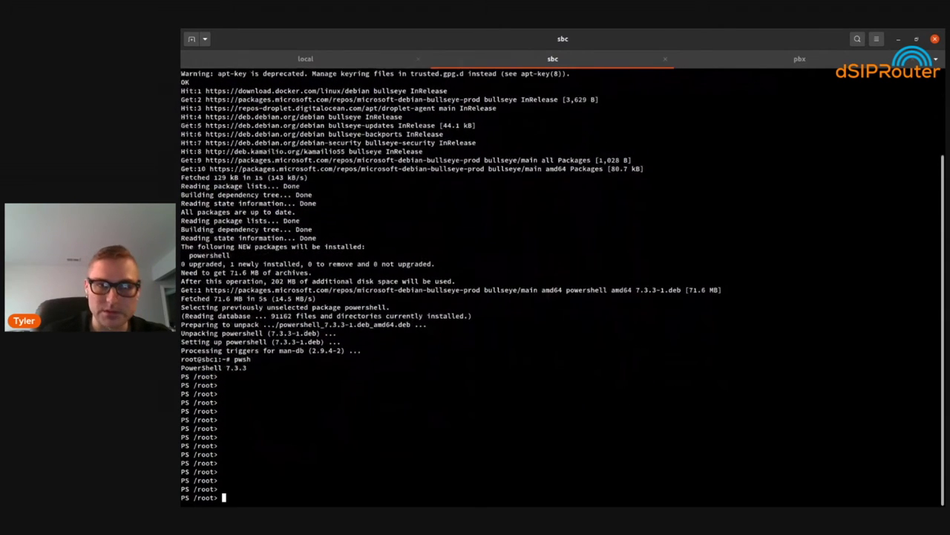
{"action": "key", "text": "Return"}
{"action": "key", "text": "Return"}
{"action": "key", "text": "Return"}
{"action": "key", "text": "Return"}
{"action": "key", "text": "Return"}
{"action": "key", "text": "Return"}
{"action": "key", "text": "Return"}
{"action": "key", "text": "Return"}
{"action": "key", "text": "Return"}
{"action": "key", "text": "Return"}
{"action": "key", "text": "Return"}
{"action": "key", "text": "Return"}
{"action": "key", "text": "Return"}
{"action": "key", "text": "Return"}
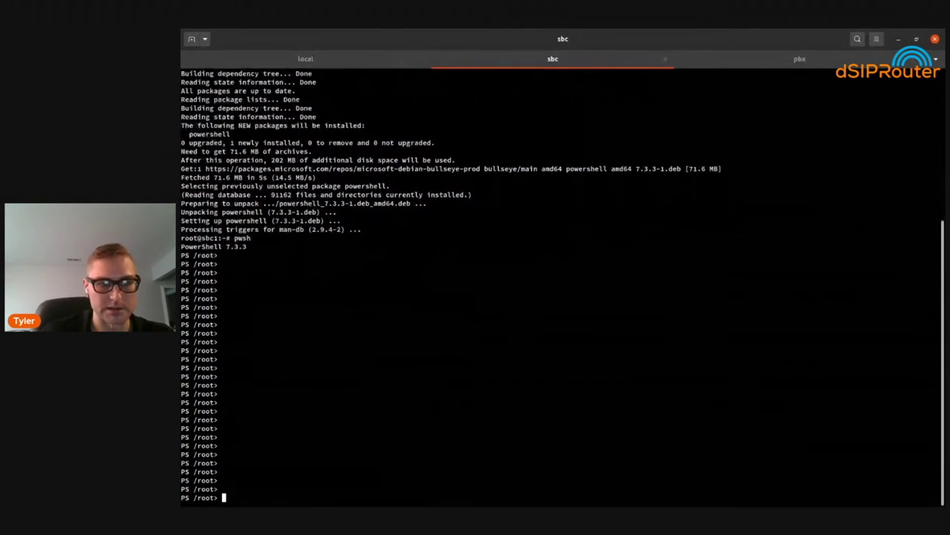
{"action": "key", "text": "Return"}
{"action": "key", "text": "Return"}
{"action": "key", "text": "Return"}
{"action": "key", "text": "Return"}
{"action": "key", "text": "Return"}
{"action": "key", "text": "Return"}
{"action": "key", "text": "Return"}
{"action": "key", "text": "Return"}
{"action": "key", "text": "Return"}
{"action": "key", "text": "Return"}
{"action": "key", "text": "Return"}
{"action": "key", "text": "Return"}
{"action": "key", "text": "Return"}
{"action": "key", "text": "Return"}
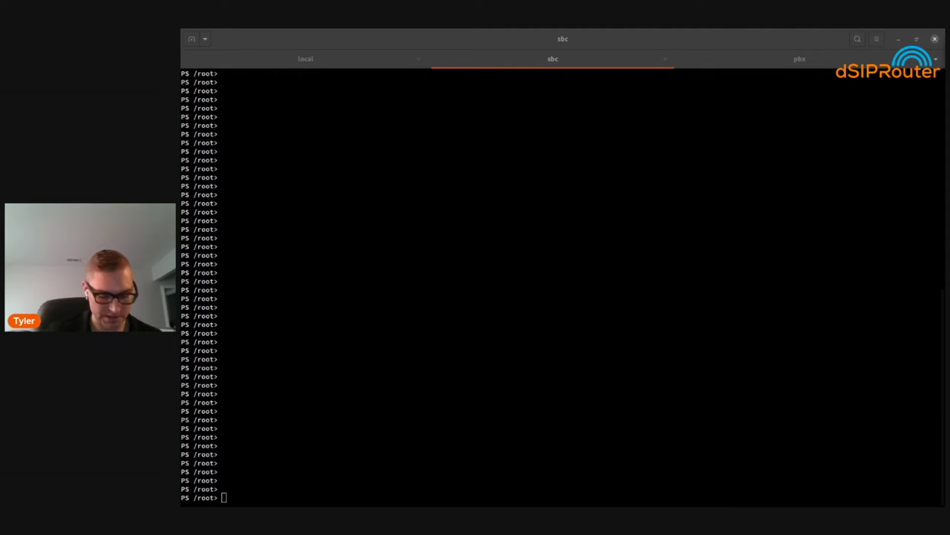
{"action": "left_click", "coordinate": [286, 223]}
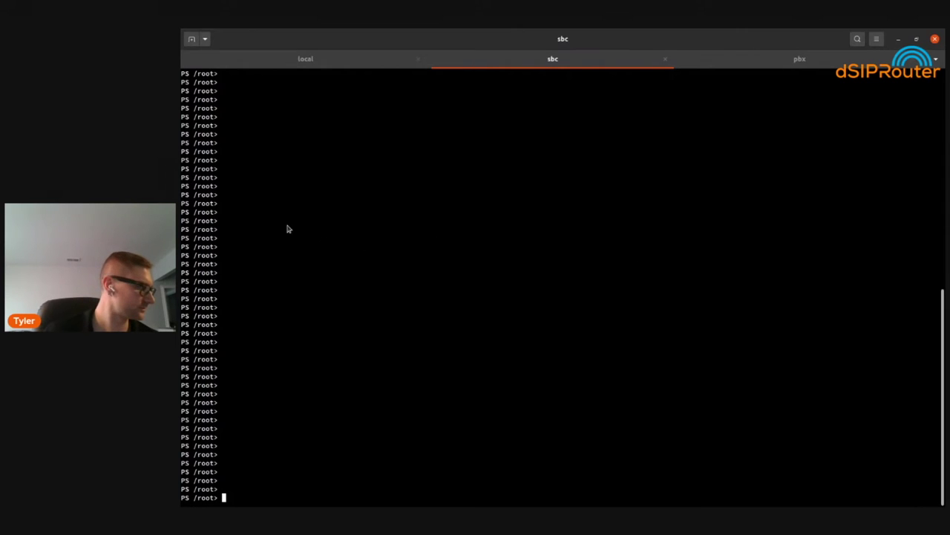
{"action": "right_click", "coordinate": [289, 227]}
{"action": "left_click", "coordinate": [310, 256]}
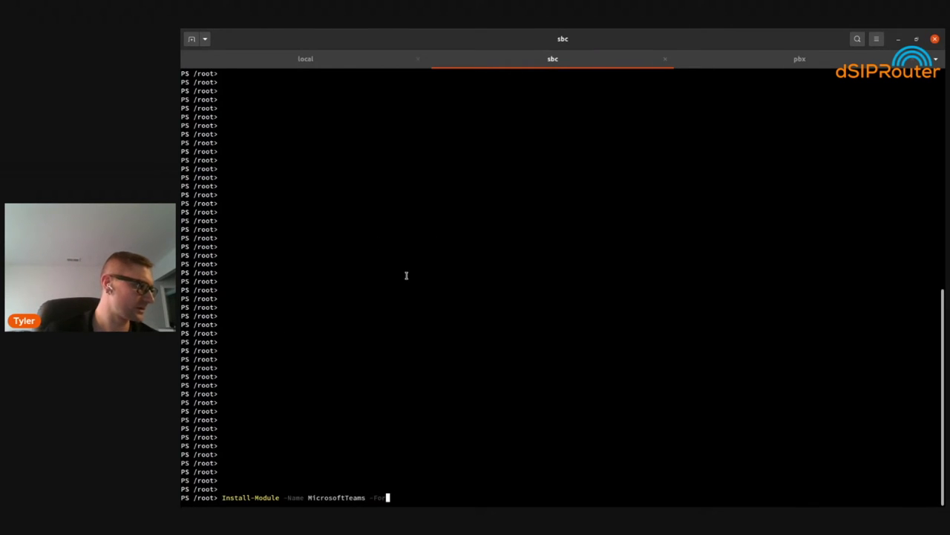
{"action": "double_click", "coordinate": [337, 496]}
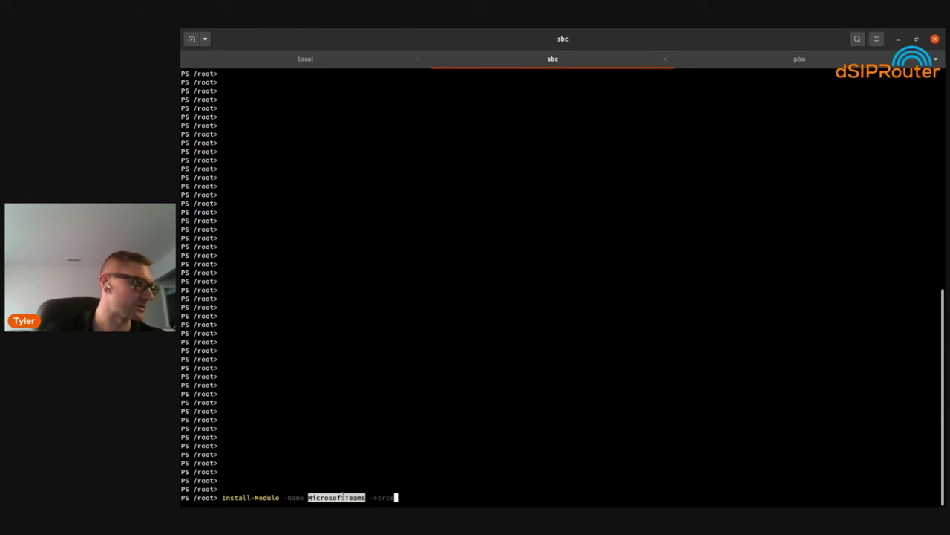
{"action": "key", "text": "Return"}
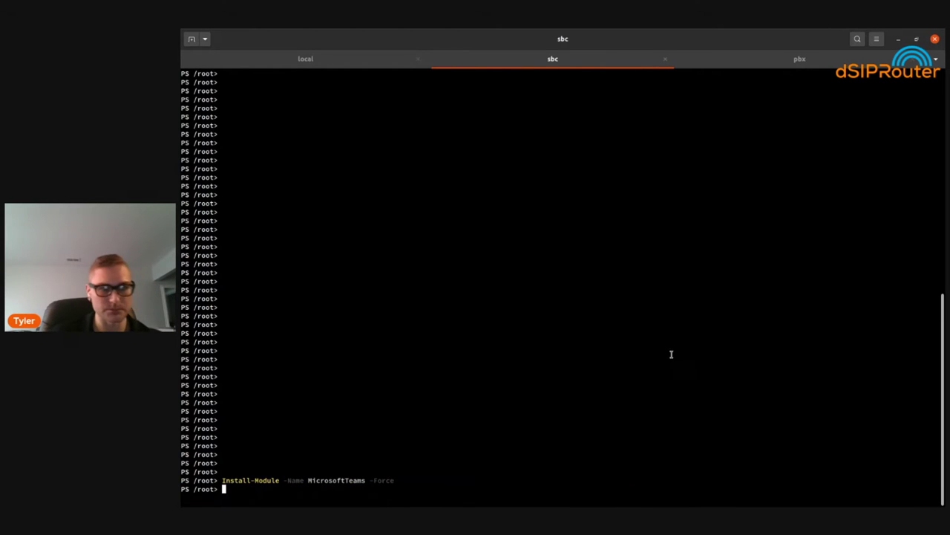
Import the MicrosoftTeams module, fixing the stray space in the name, and type $creds = Get-Credential
{"action": "type", "text": "import-module "}
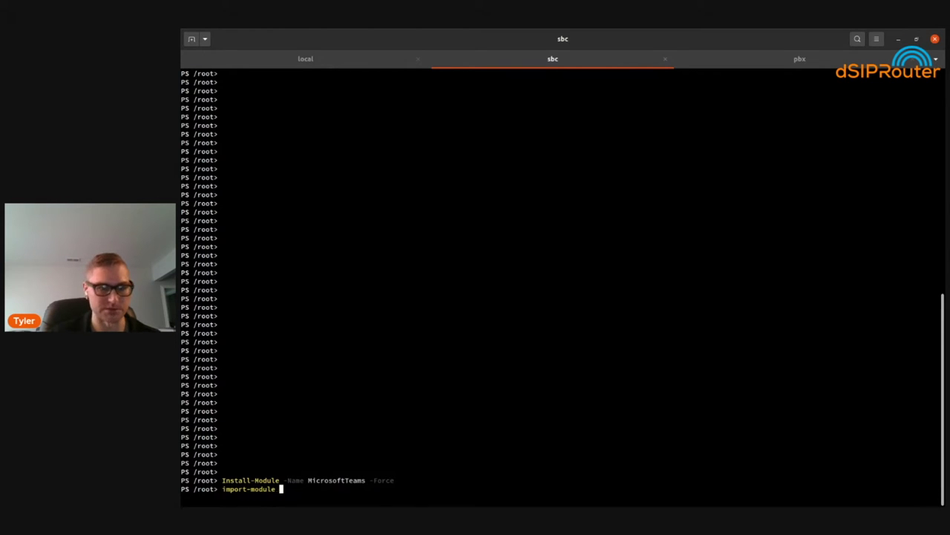
{"action": "type", "text": "Micros"}
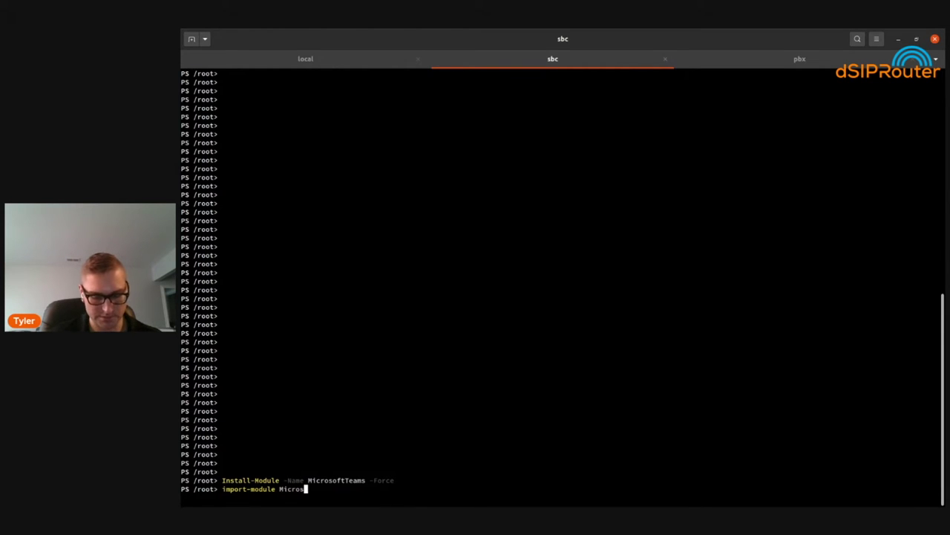
{"action": "key", "text": "BackSpace"}
{"action": "type", "text": "soft Teams"}
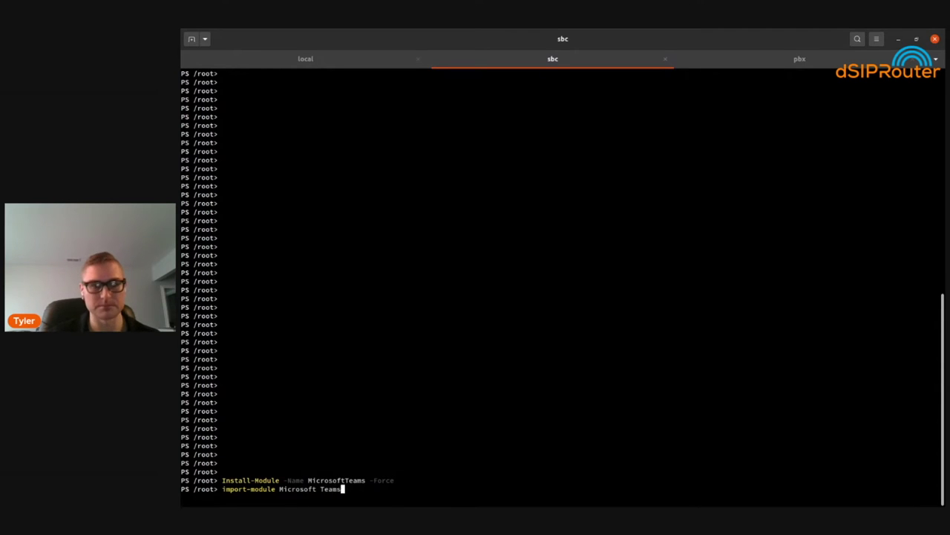
{"action": "key", "text": "Return"}
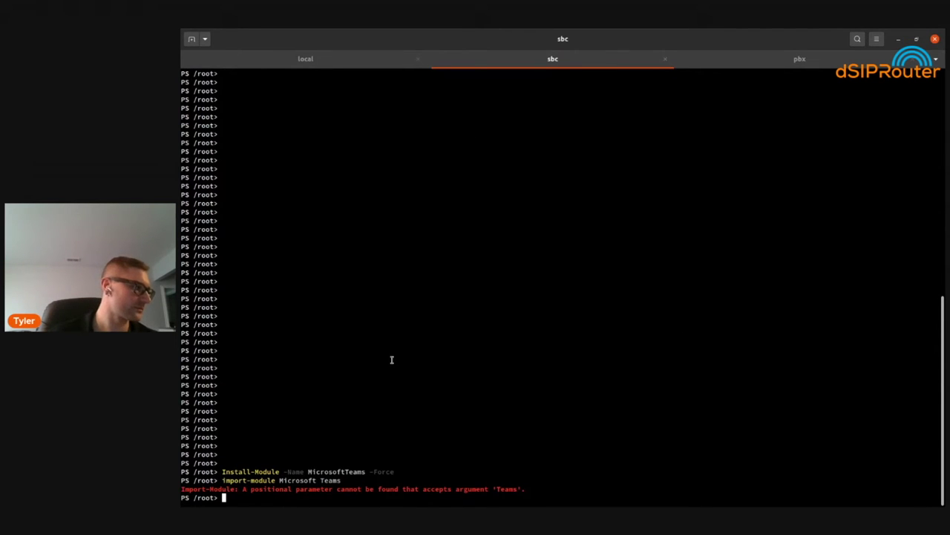
{"action": "key", "text": "Up"}
{"action": "key", "text": "Left"}
{"action": "key", "text": "Left"}
{"action": "key", "text": "Left"}
{"action": "key", "text": "Left"}
{"action": "key", "text": "Left"}
{"action": "key", "text": "BackSpace"}
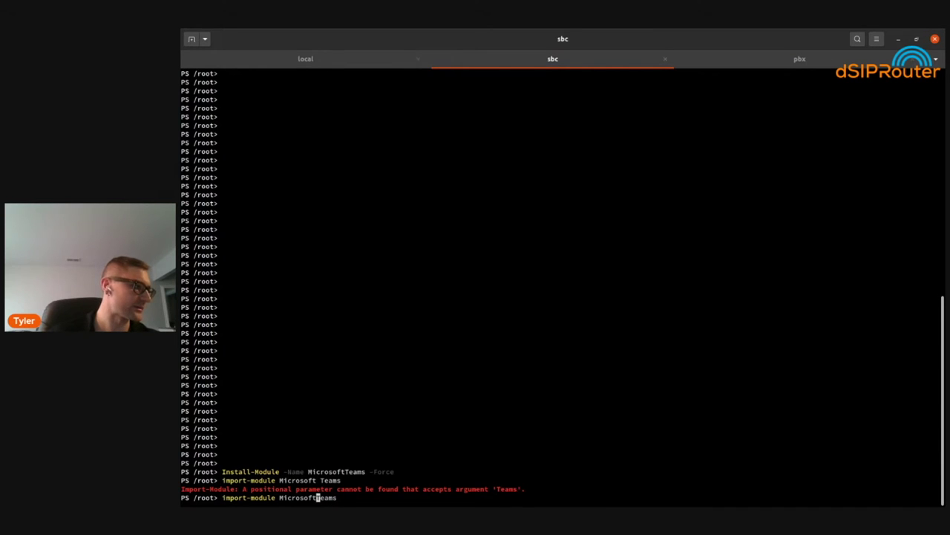
{"action": "key", "text": "Return"}
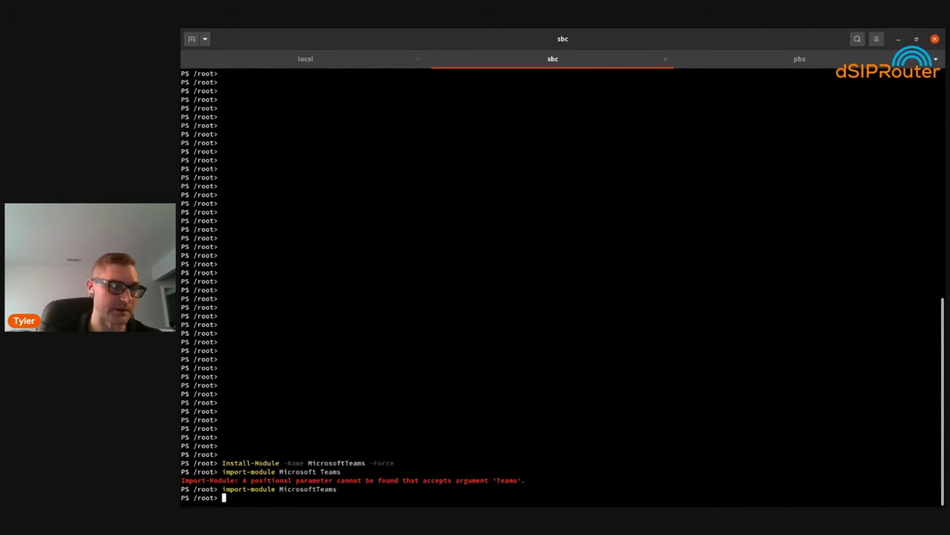
{"action": "type", "text": "$creds ="}
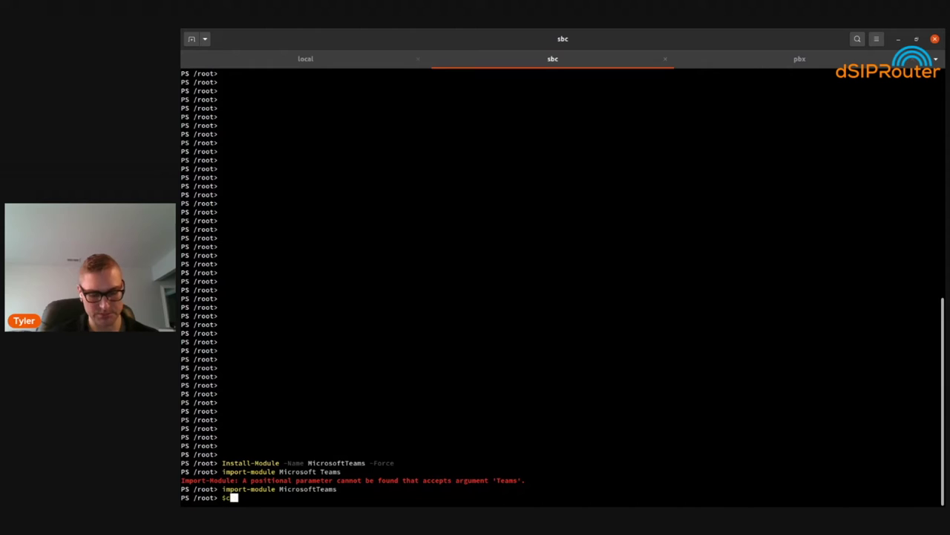
{"action": "type", "text": " G"}
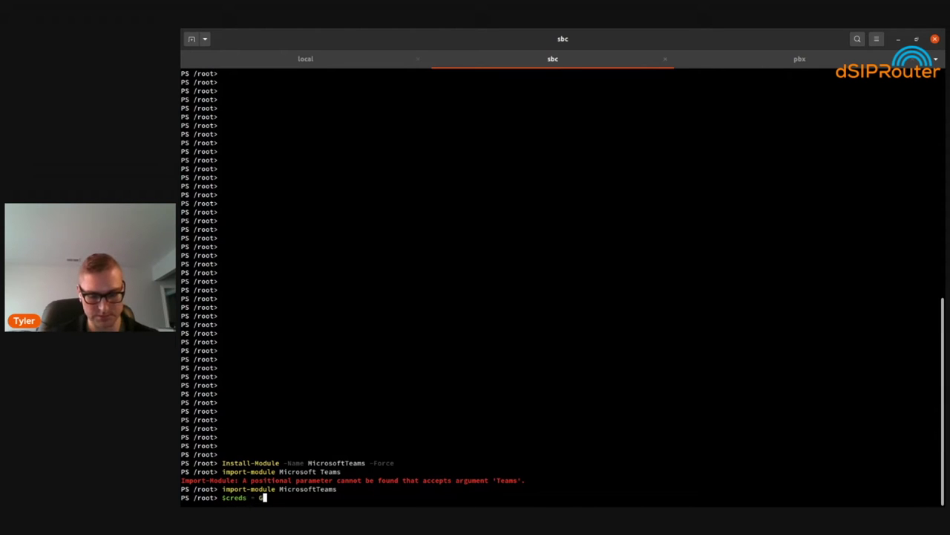
{"action": "type", "text": "et-Cred"}
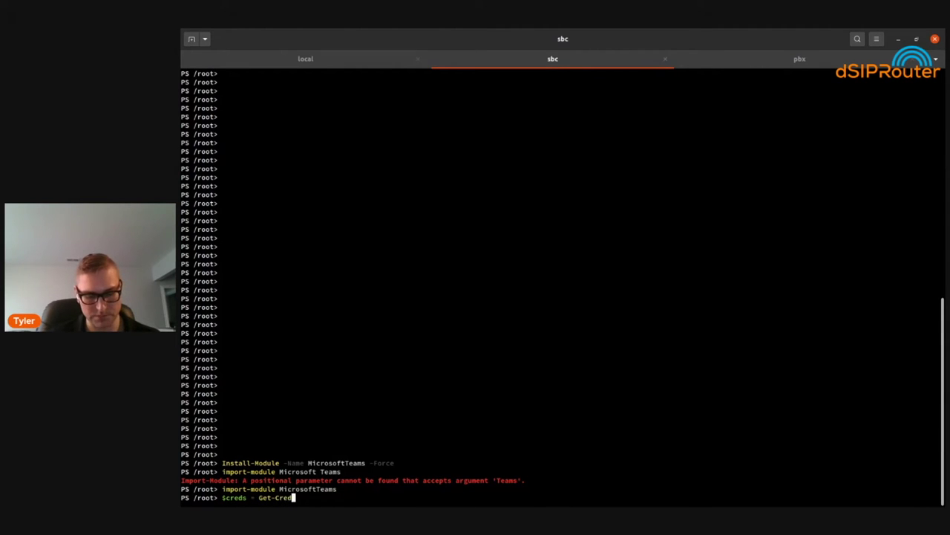
{"action": "type", "text": "ential"}
Store the admin account's user name and password in $creds with Get-Credential
{"action": "key", "text": "Return"}
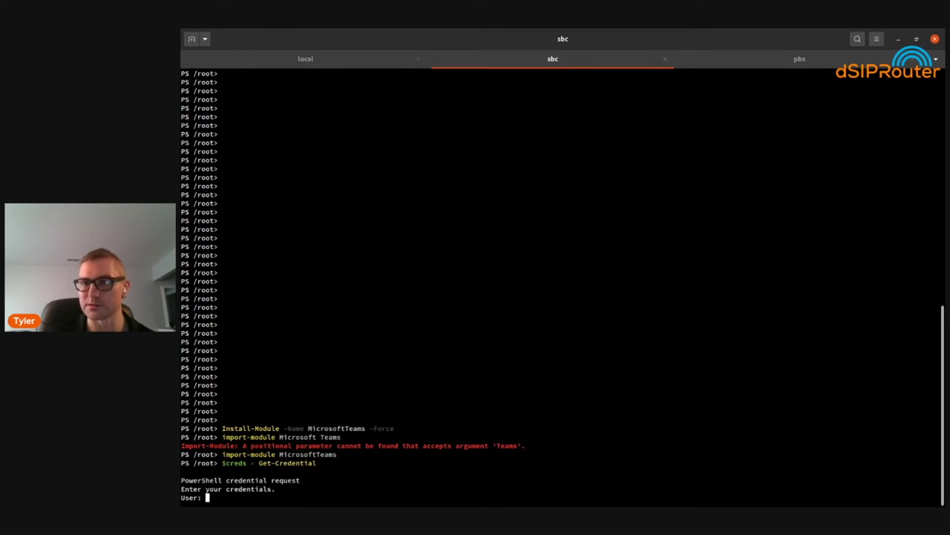
{"action": "left_click", "coordinate": [321, 392]}
{"action": "key", "text": "ctrl+shift+v"}
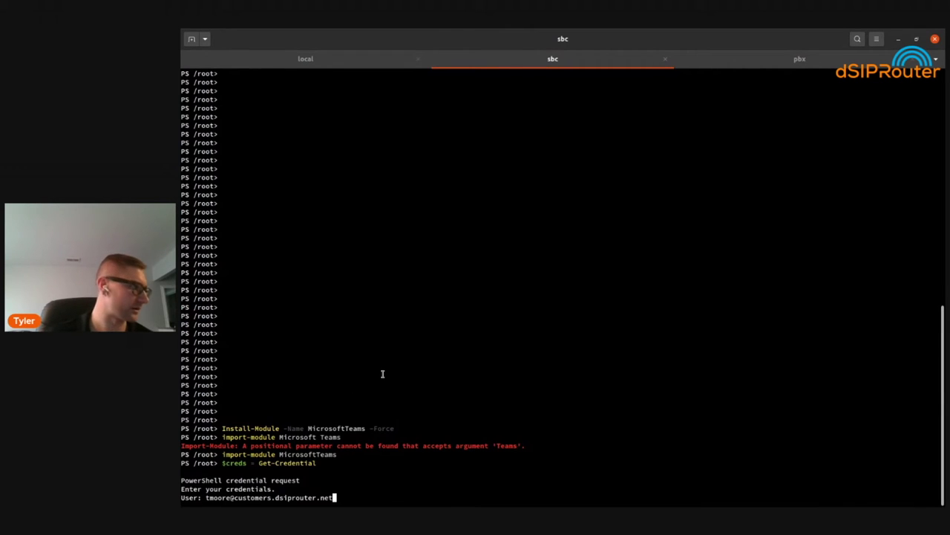
{"action": "key", "text": "Return"}
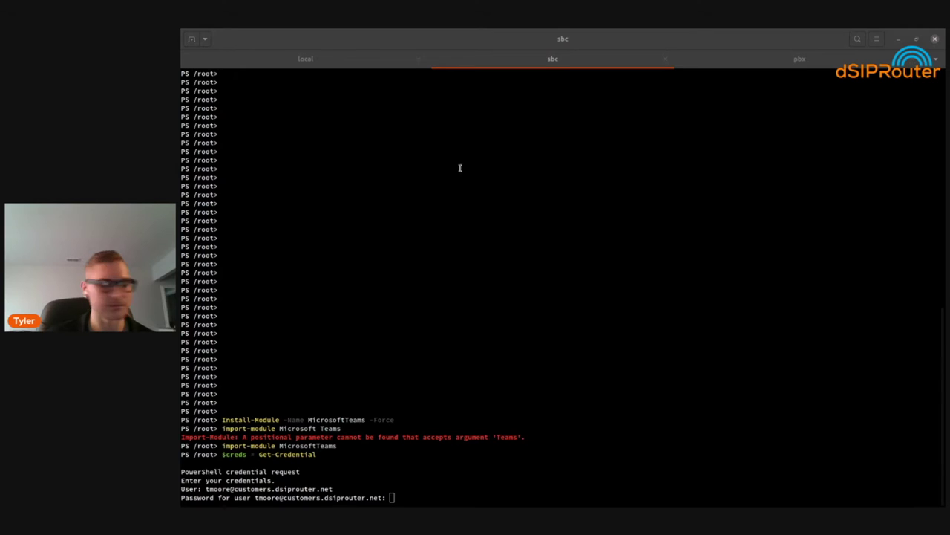
{"action": "left_click", "coordinate": [616, 255]}
{"action": "key", "text": "ctrl+shift+v"}
{"action": "key", "text": "Return"}
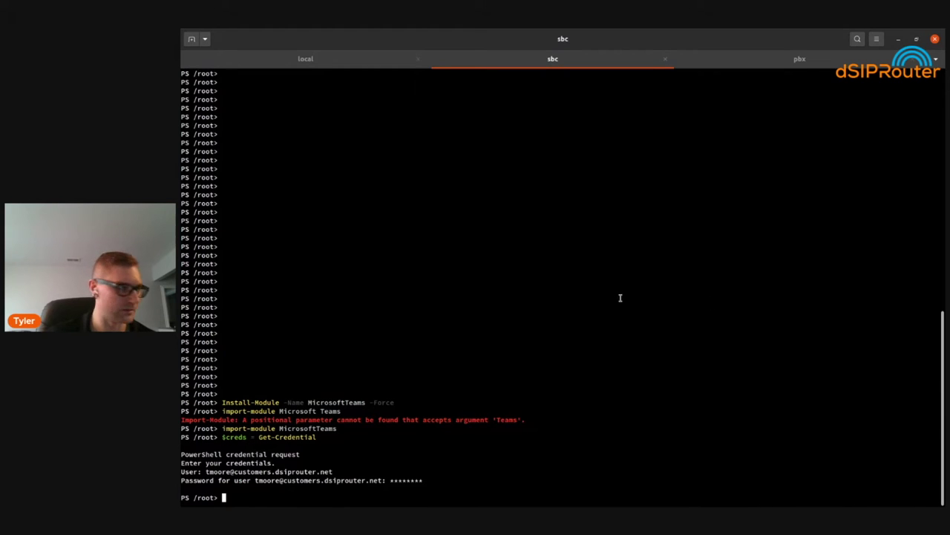
Run connect-MicrosoftTeams -credential $creds and review the returned account and tenant table
{"action": "type", "text": "connect"}
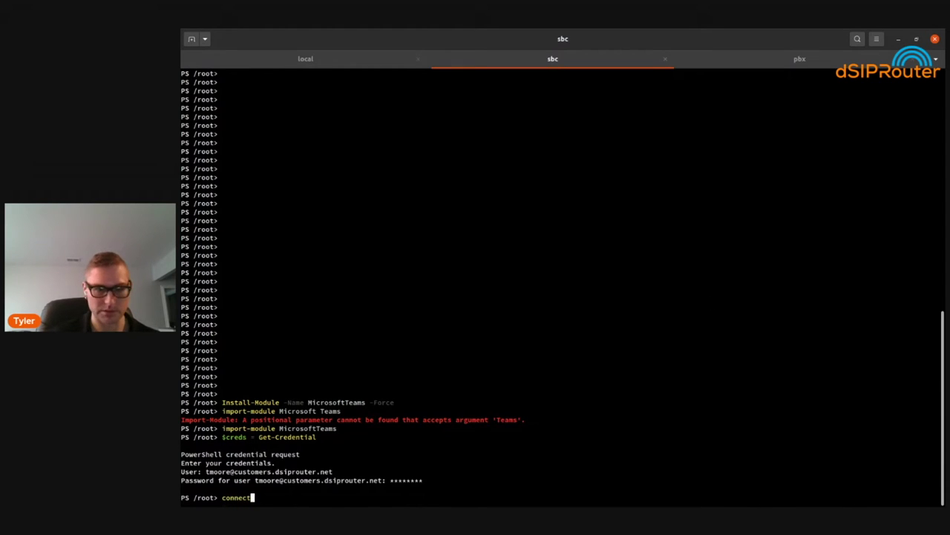
{"action": "type", "text": "-Micros"}
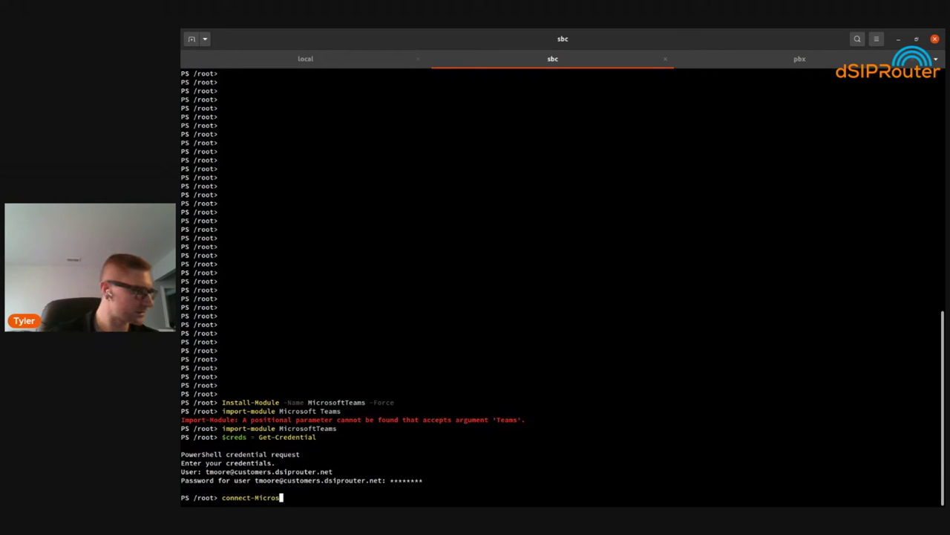
{"action": "type", "text": "oftTeams"}
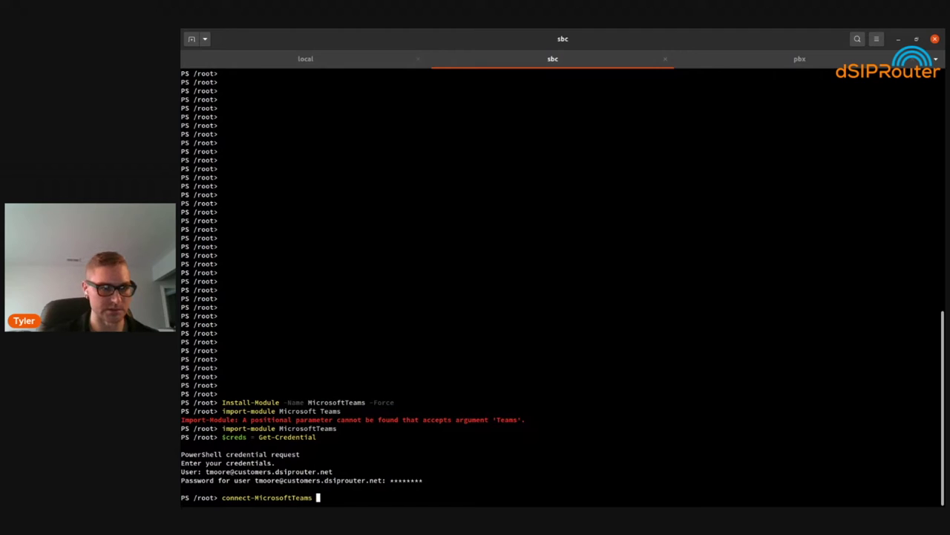
{"action": "type", "text": " -cred"}
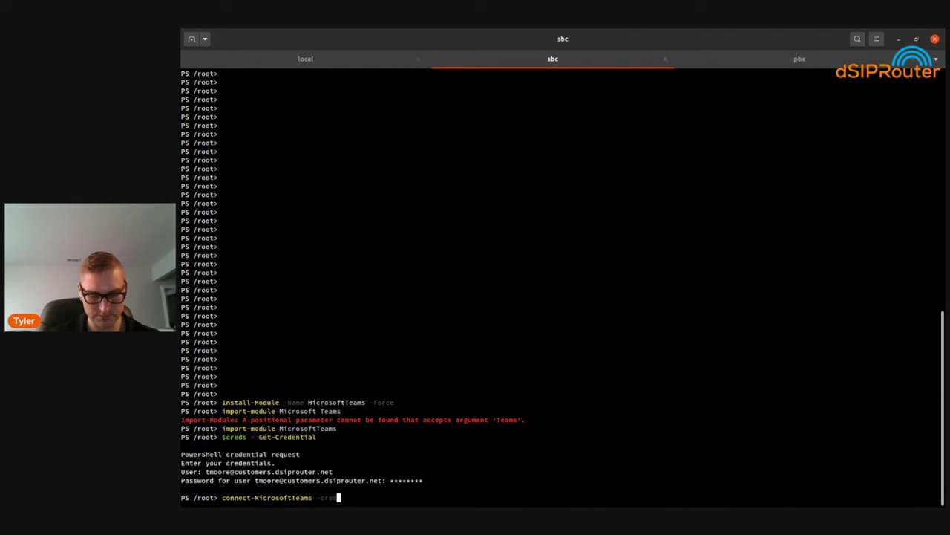
{"action": "type", "text": "ential "}
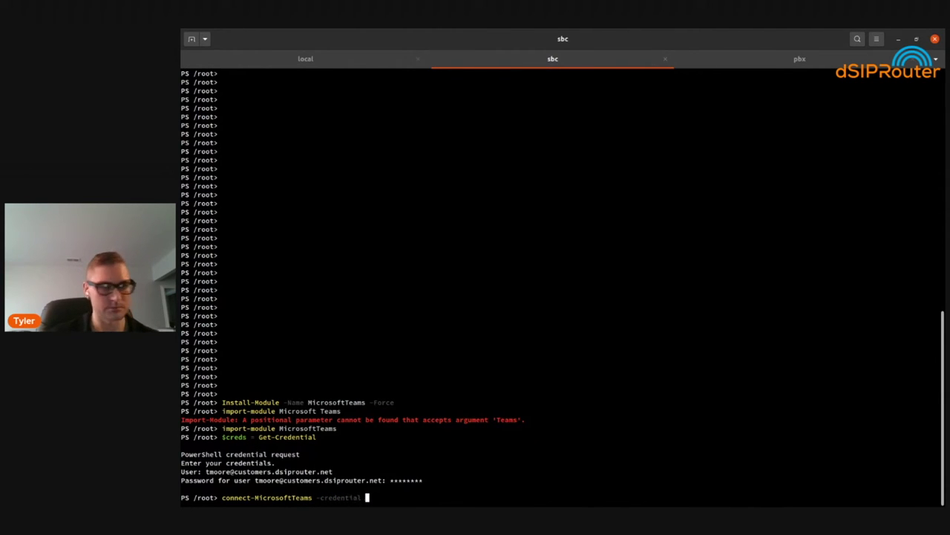
{"action": "type", "text": "$creds"}
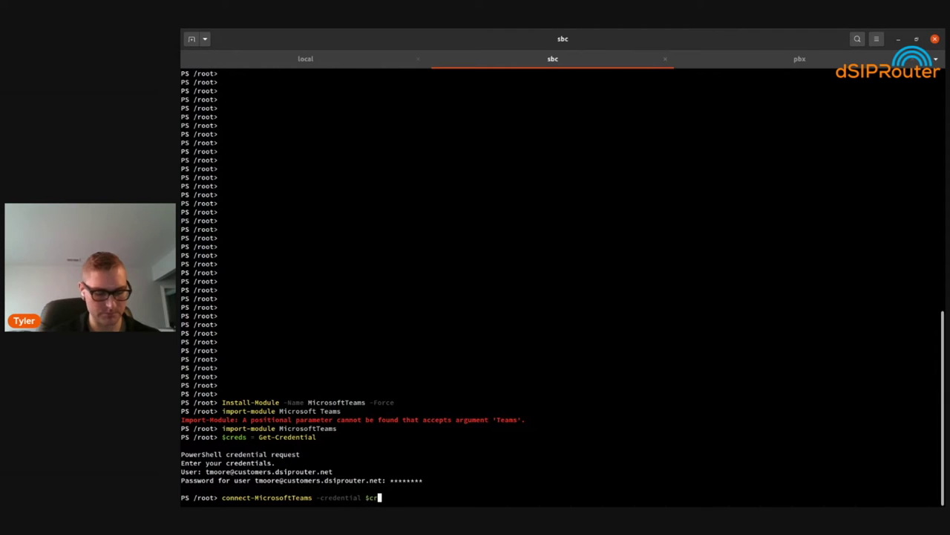
{"action": "key", "text": "Return"}
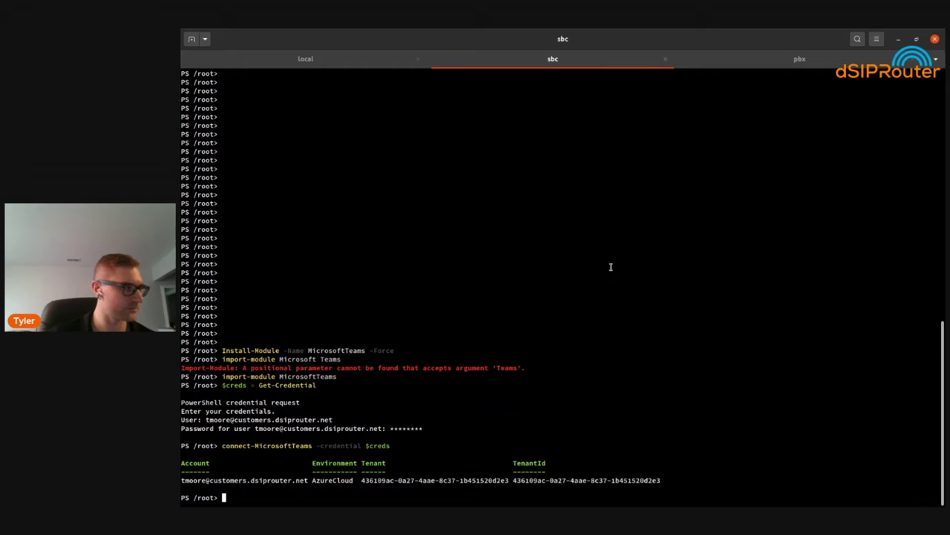
{"action": "left_click_drag", "start_coordinate": [361, 480], "coordinate": [181, 456]}
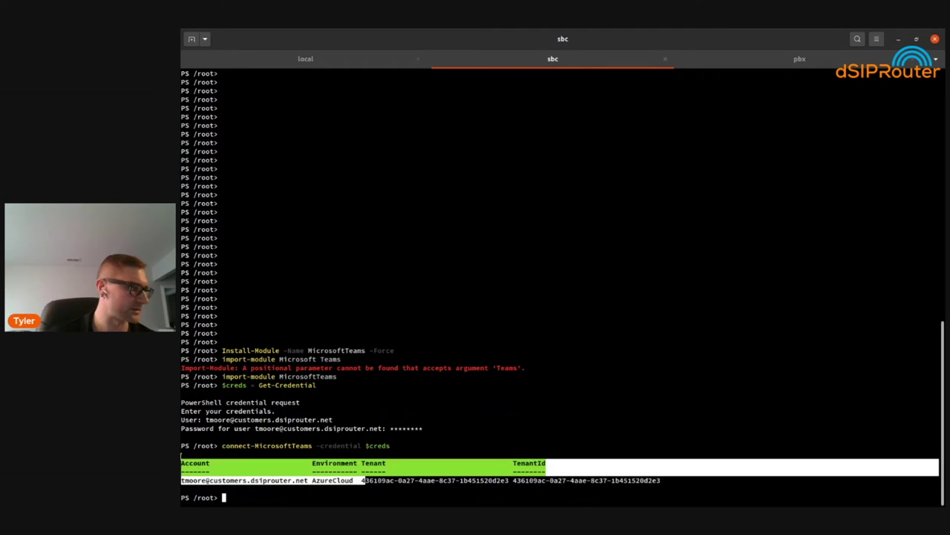
{"action": "double_click", "coordinate": [190, 461]}
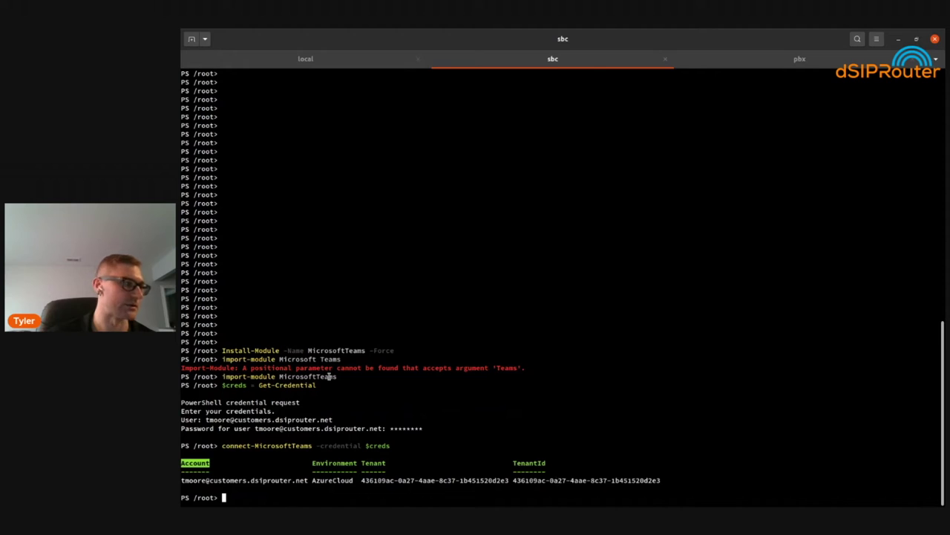
{"action": "left_click", "coordinate": [724, 355]}
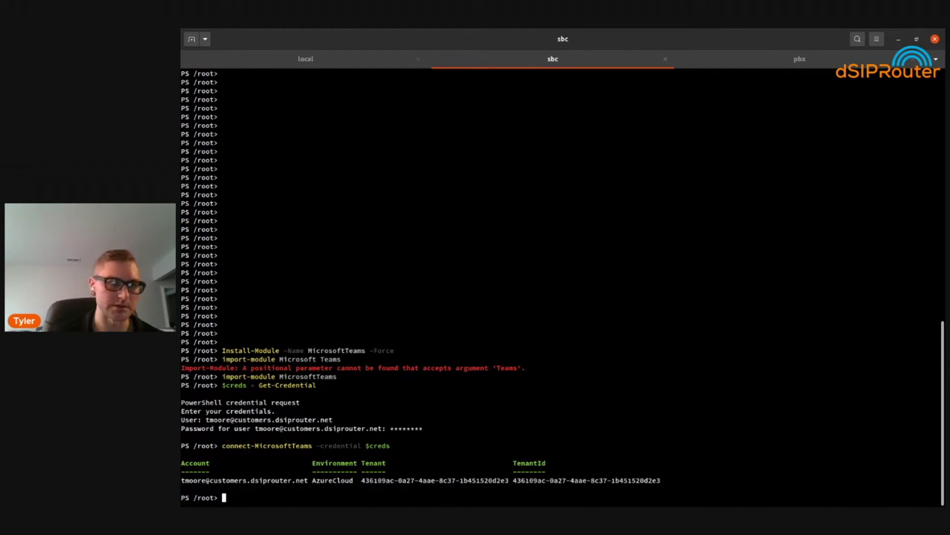
Set the $sbc variable to "sbc1.customers.dsiprouter.net"
{"action": "type", "text": "#sbc"}
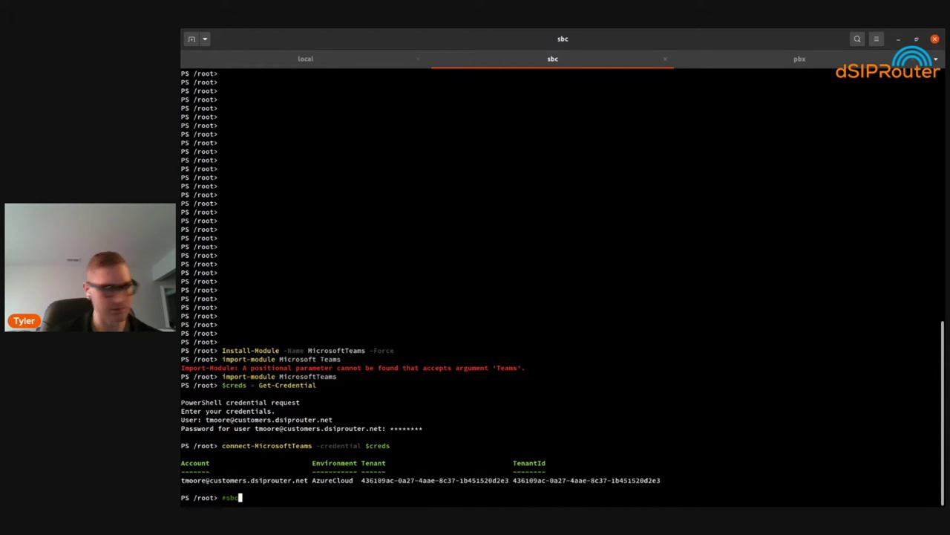
{"action": "key", "text": "BackSpace"}
{"action": "key", "text": "BackSpace"}
{"action": "key", "text": "BackSpace"}
{"action": "key", "text": "BackSpace"}
{"action": "type", "text": "$"}
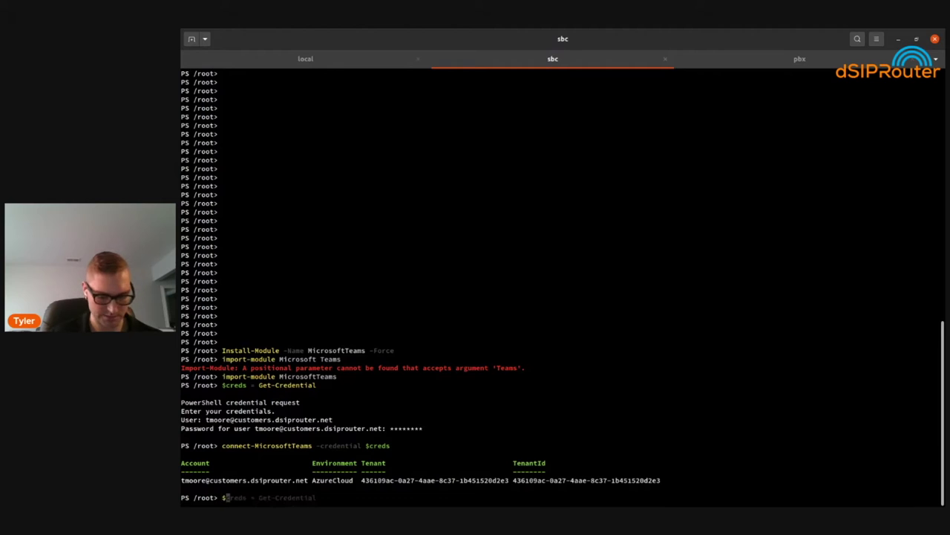
{"action": "type", "text": "sbc = \""}
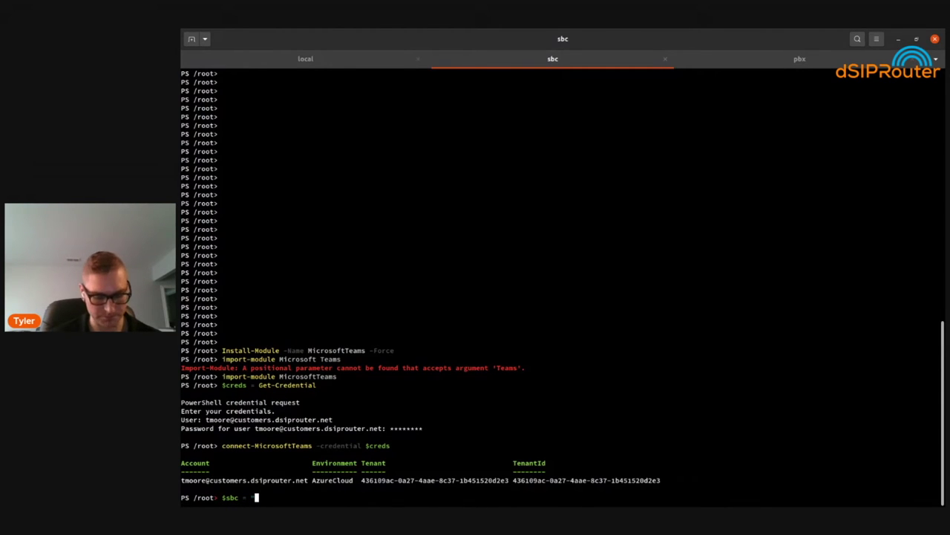
{"action": "type", "text": "sbc."}
{"action": "type", "text": ".customers"}
{"action": "type", "text": ".dsp"}
{"action": "key", "text": "BackSpace"}
{"action": "type", "text": "iprouter.net\""}
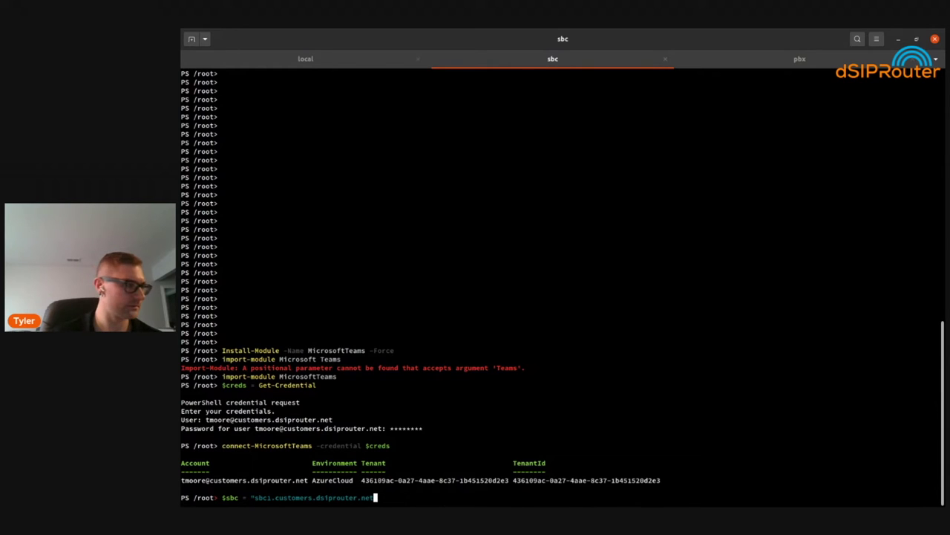
{"action": "key", "text": "Return"}
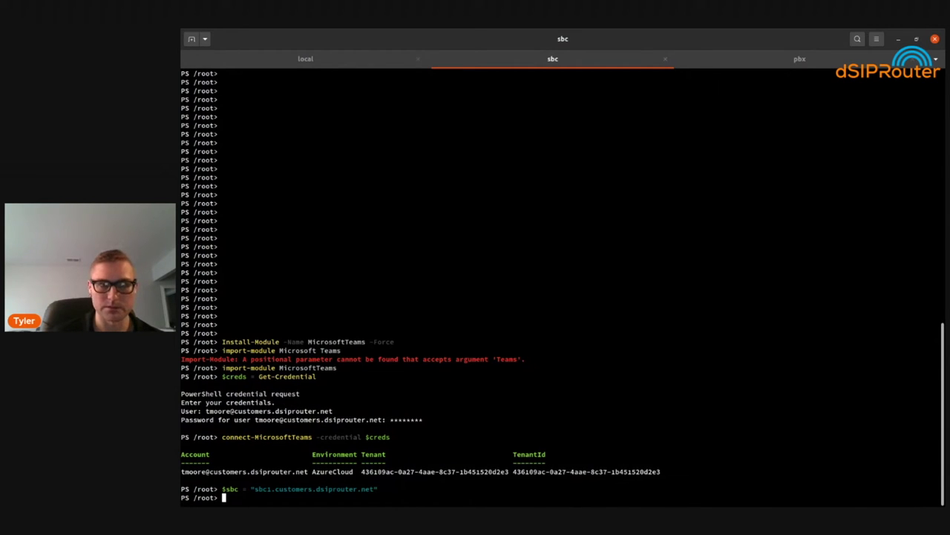
Create the gateway with new-csonlinepstngateway -fqdn $sbc -SipSignaling 5061 and note Enabled is False
{"action": "type", "text": "ne"}
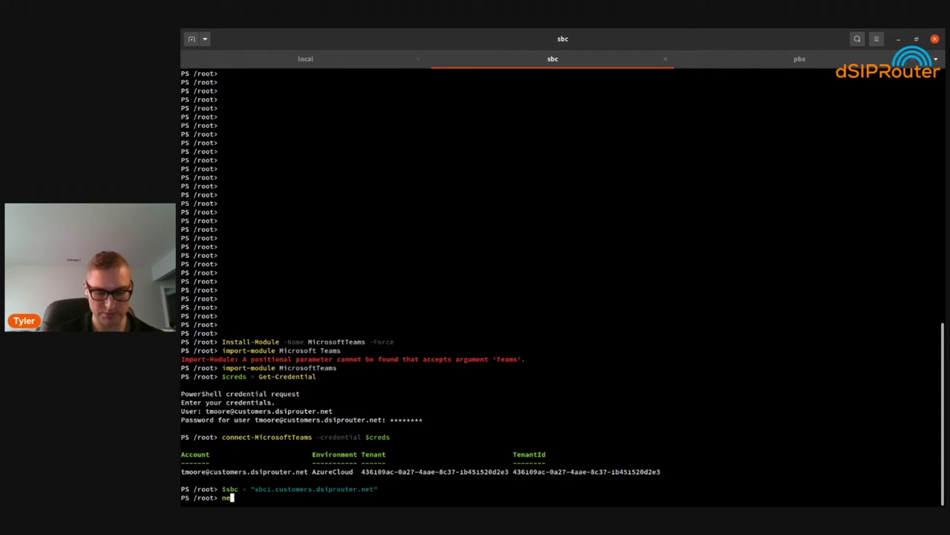
{"action": "type", "text": "w-csonline"}
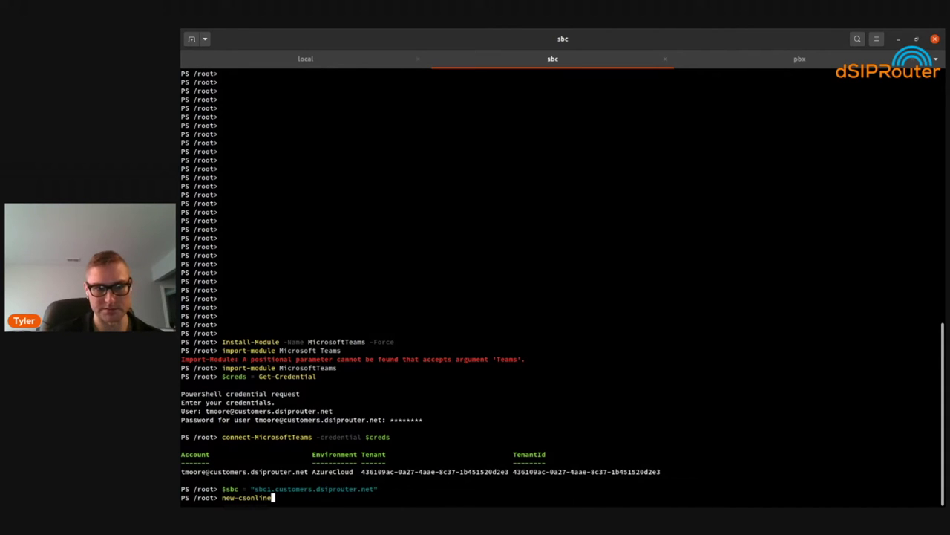
{"action": "type", "text": "pstnga"}
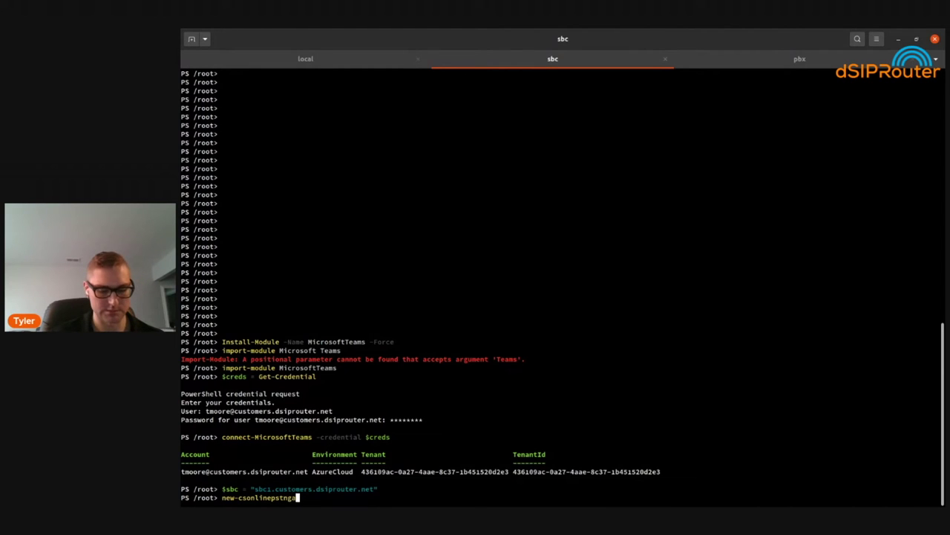
{"action": "type", "text": "teway"}
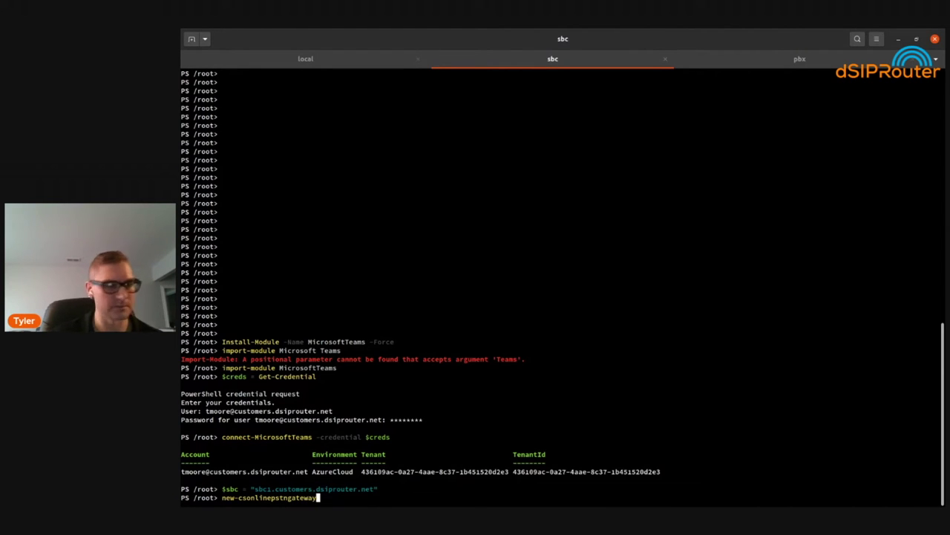
{"action": "type", "text": " -"}
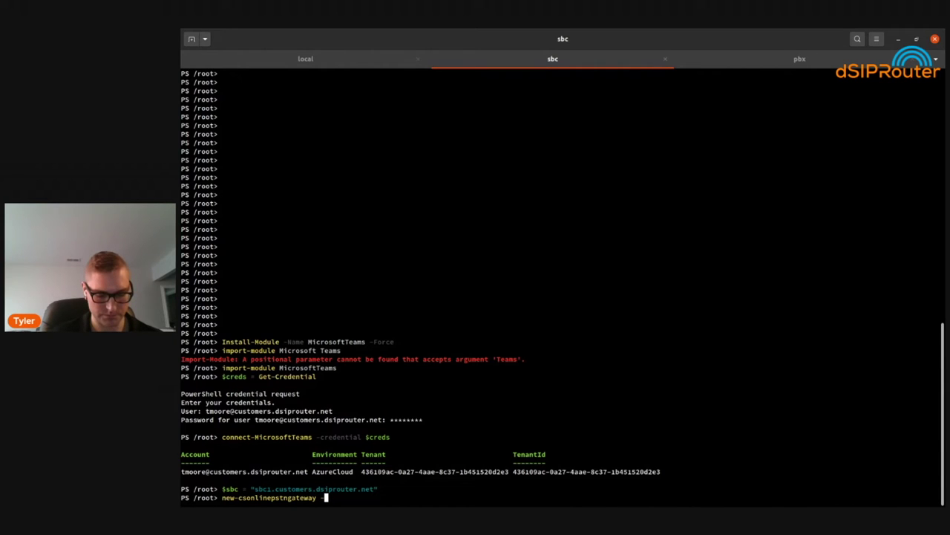
{"action": "type", "text": "fqdn $sbc"}
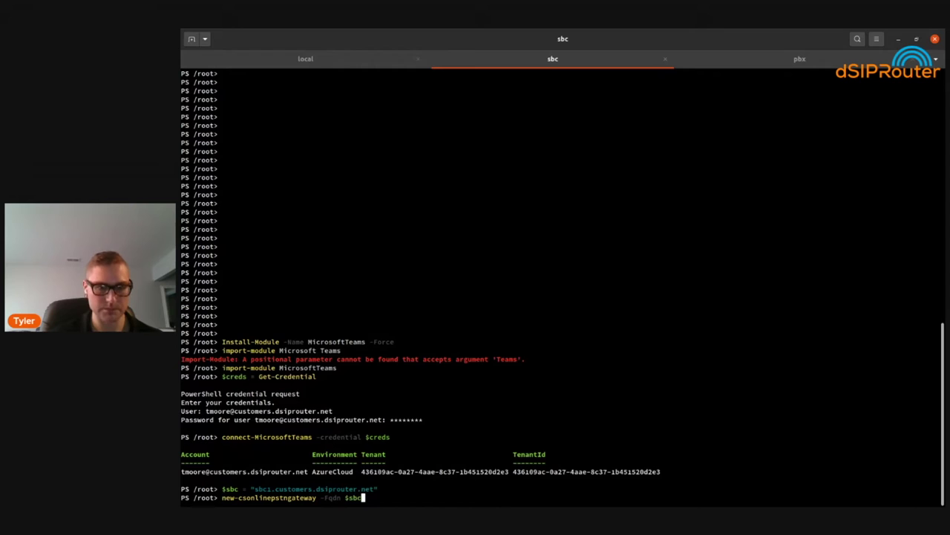
{"action": "type", "text": " -SipSignal"}
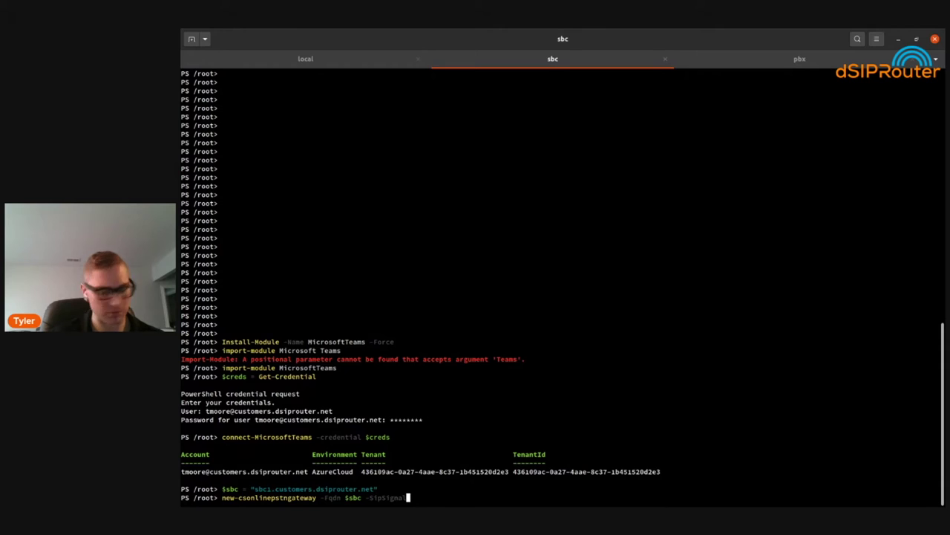
{"action": "type", "text": "ing"}
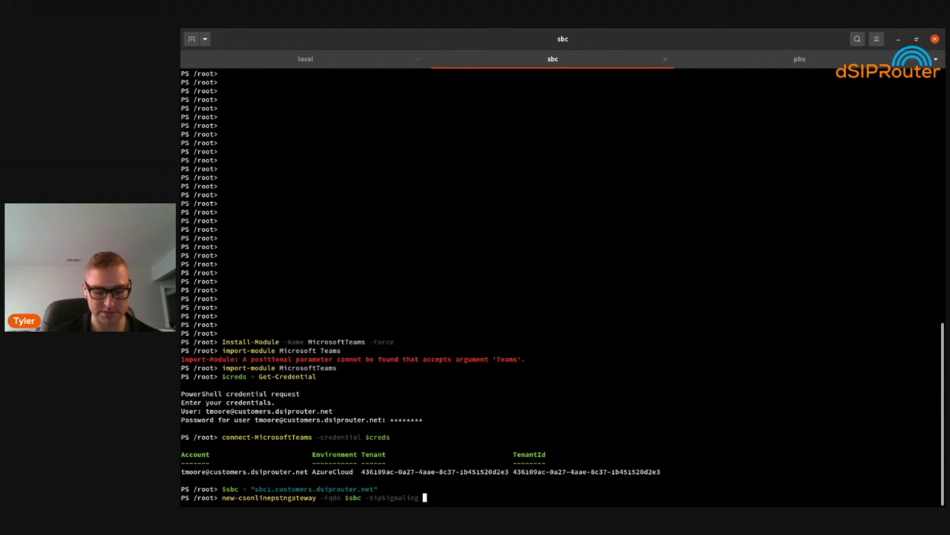
{"action": "type", "text": " 506"}
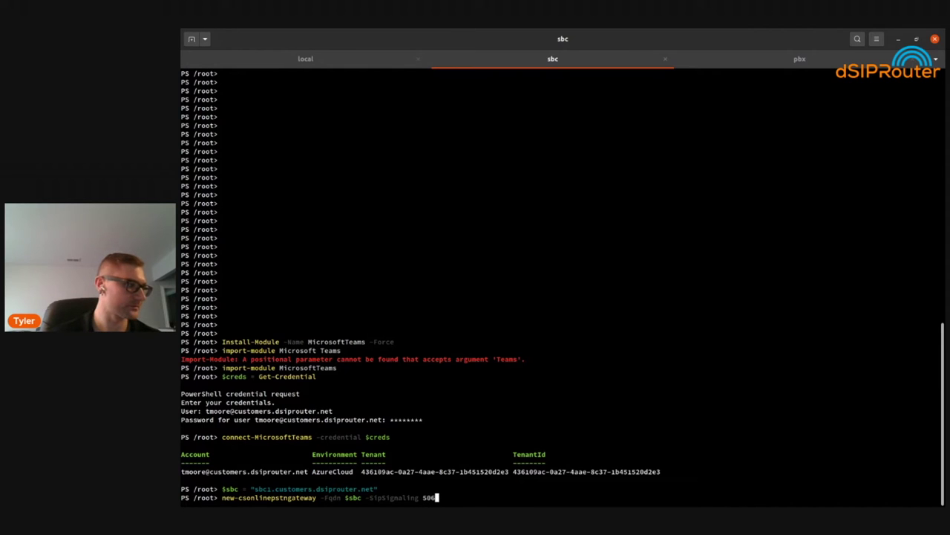
{"action": "type", "text": "1"}
{"action": "key", "text": "Return"}
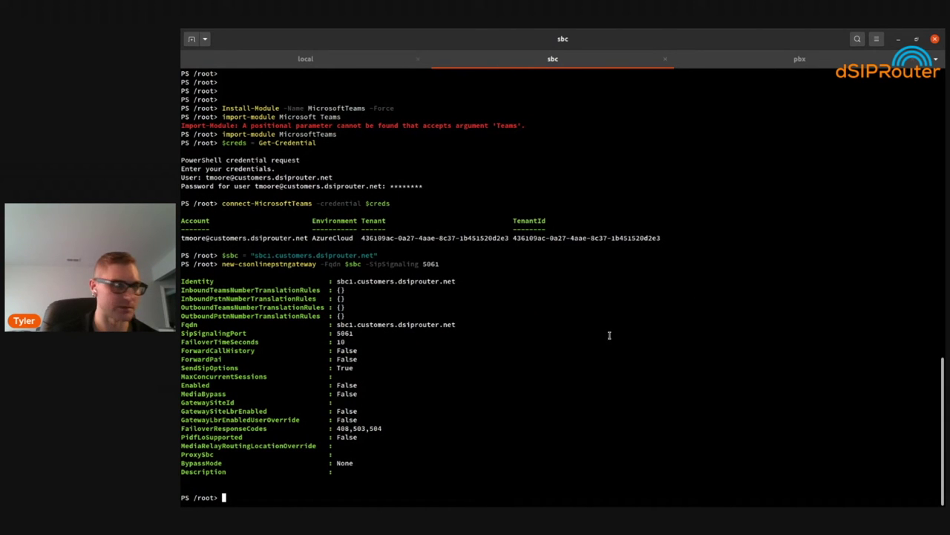
{"action": "left_click_drag", "start_coordinate": [348, 472], "coordinate": [334, 325]}
{"action": "left_click", "coordinate": [379, 317]}
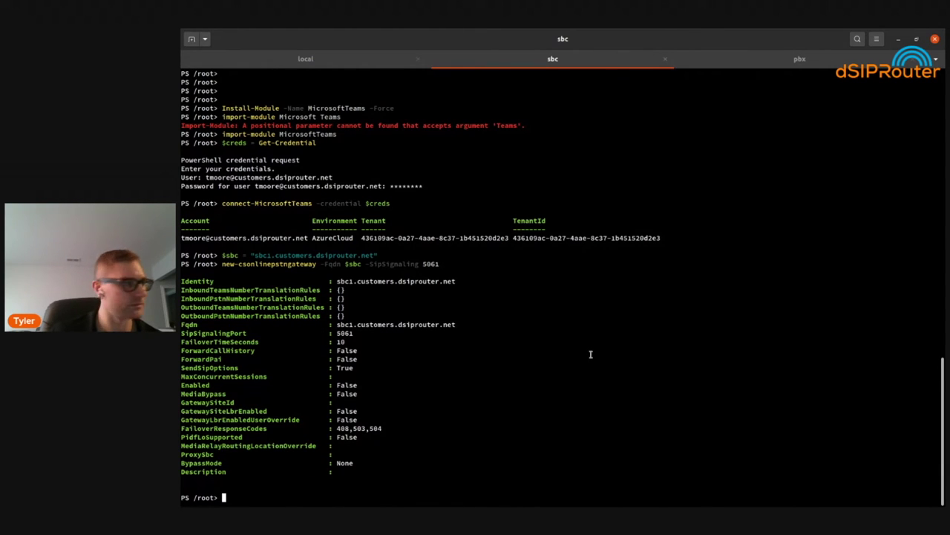
{"action": "triple_click", "coordinate": [220, 385]}
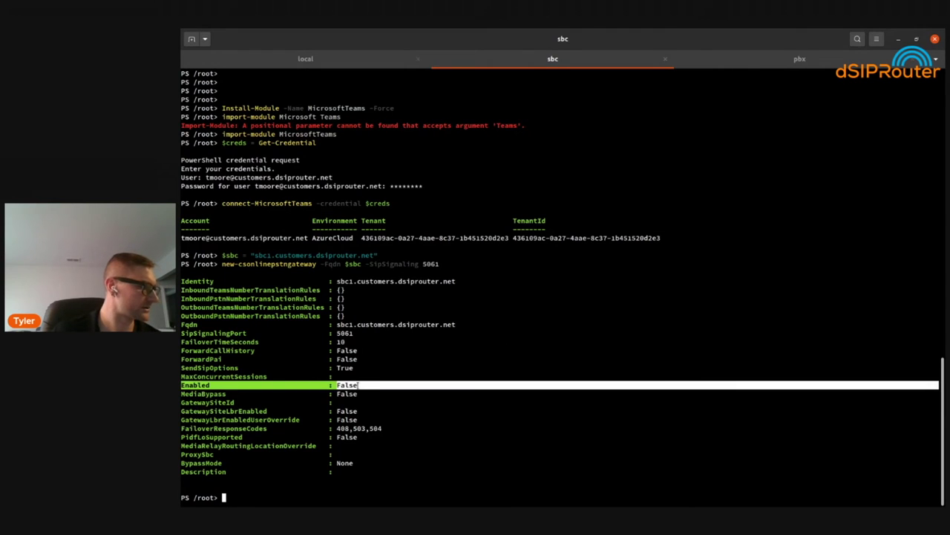
{"action": "double_click", "coordinate": [348, 385]}
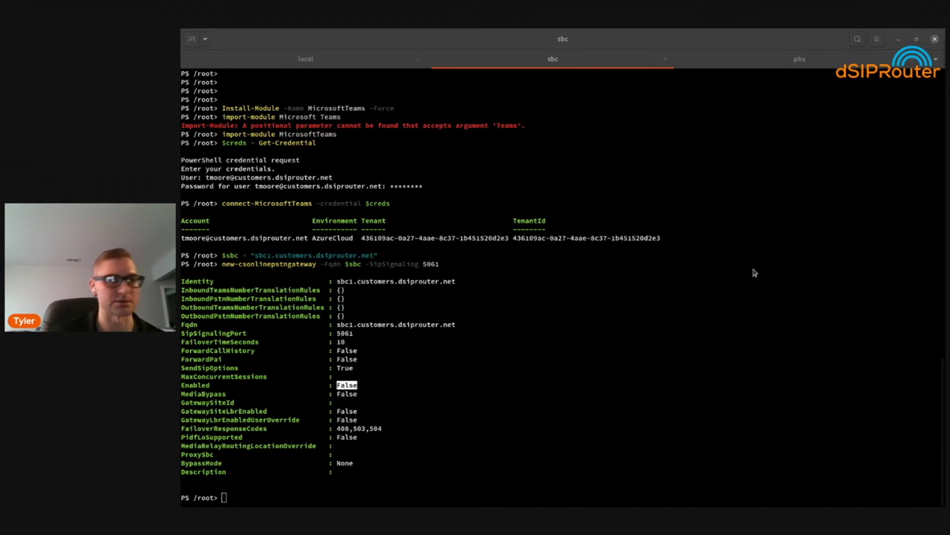
In Teams admin center Direct Routing, switch the sbc1 SBC's Enabled toggle on
{"action": "key", "text": "alt+Tab"}
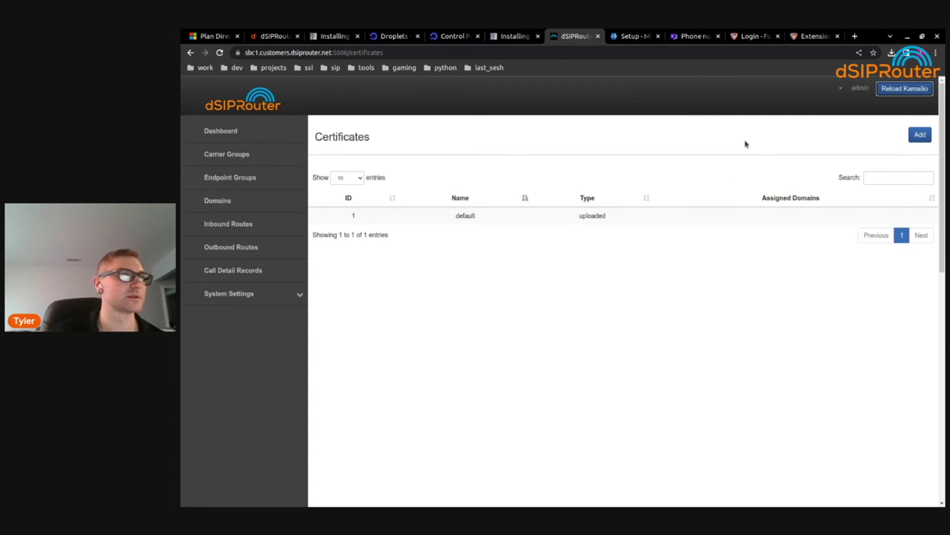
{"action": "left_click", "coordinate": [692, 36]}
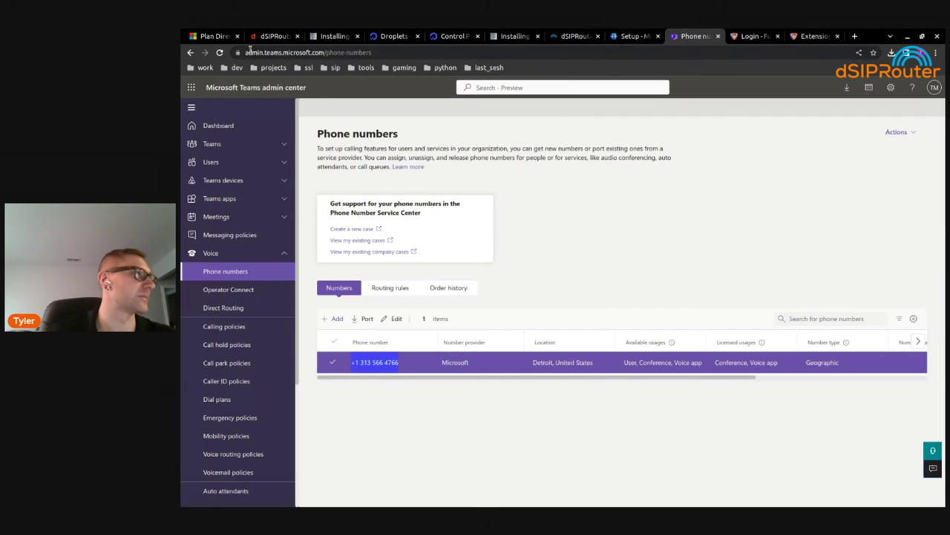
{"action": "left_click", "coordinate": [250, 52]}
{"action": "left_click", "coordinate": [292, 52]}
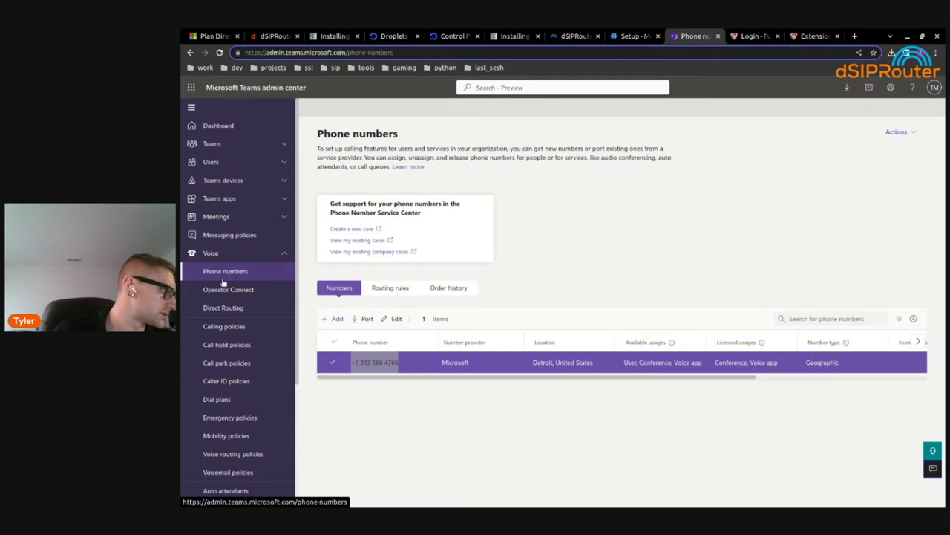
{"action": "left_click", "coordinate": [224, 307]}
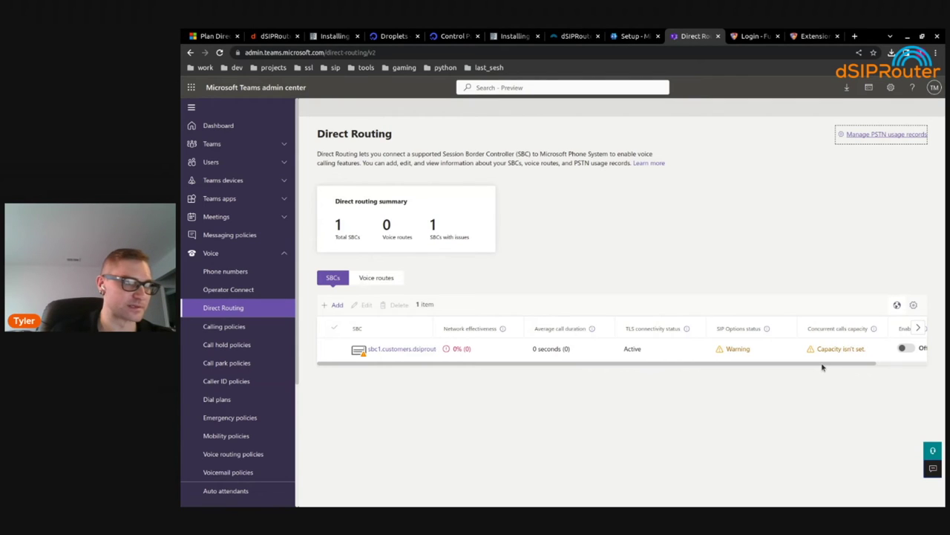
{"action": "left_click_drag", "start_coordinate": [823, 365], "coordinate": [886, 367]}
{"action": "left_click", "coordinate": [848, 348]}
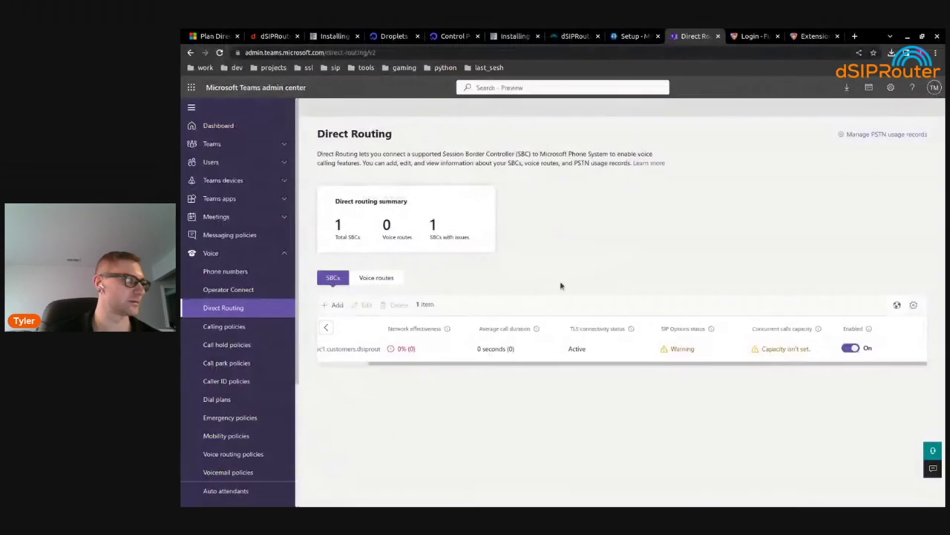
Select the sbc1 SBC row, delete it and confirm with OK
{"action": "left_click_drag", "start_coordinate": [442, 364], "coordinate": [305, 358]}
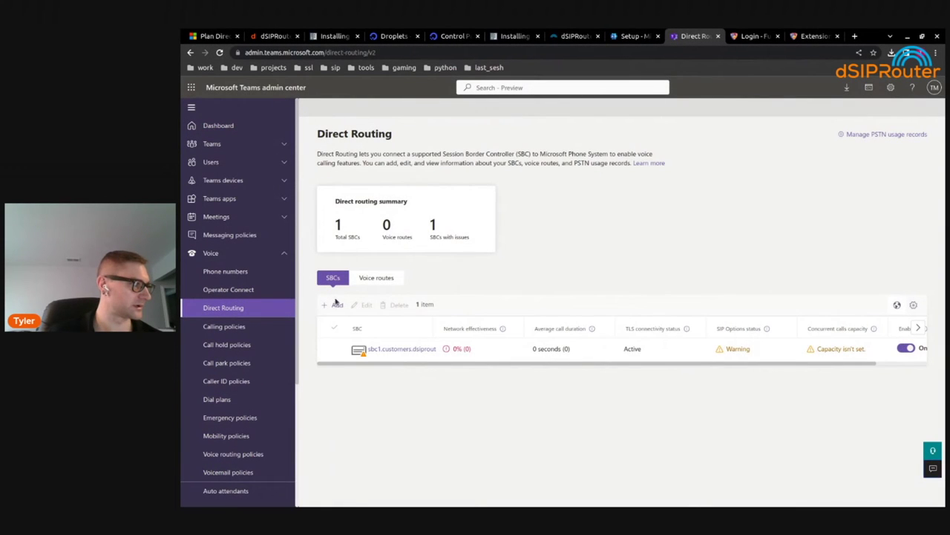
{"action": "left_click", "coordinate": [335, 350]}
{"action": "left_click", "coordinate": [398, 305]}
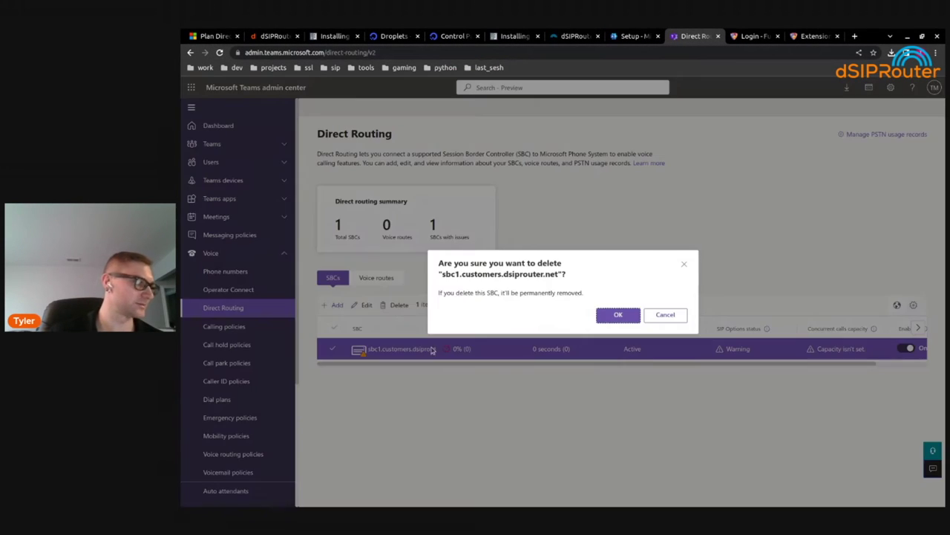
{"action": "left_click", "coordinate": [617, 315]}
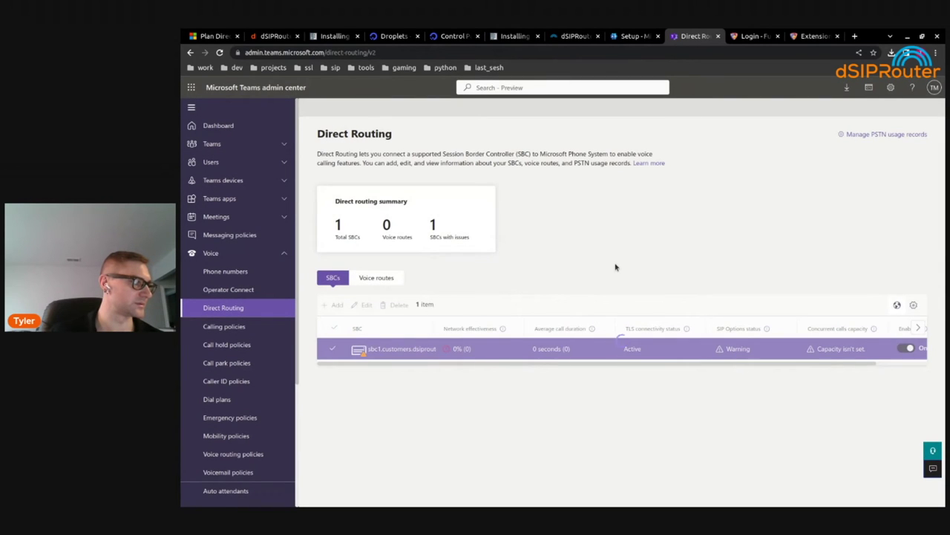
Rerun the gateway command with -Enabled and -MaxConcurrentSessions 10 added
{"action": "key", "text": "alt+Tab"}
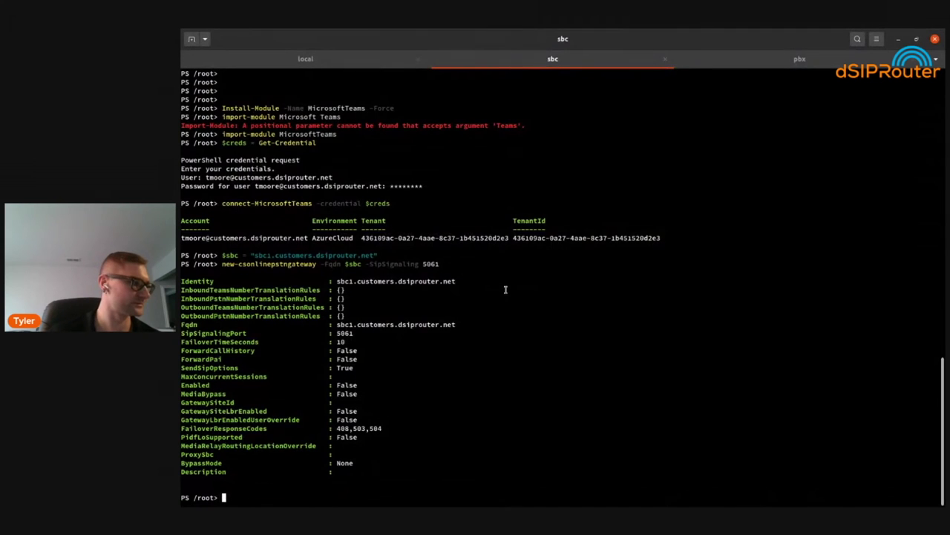
{"action": "key", "text": "Up"}
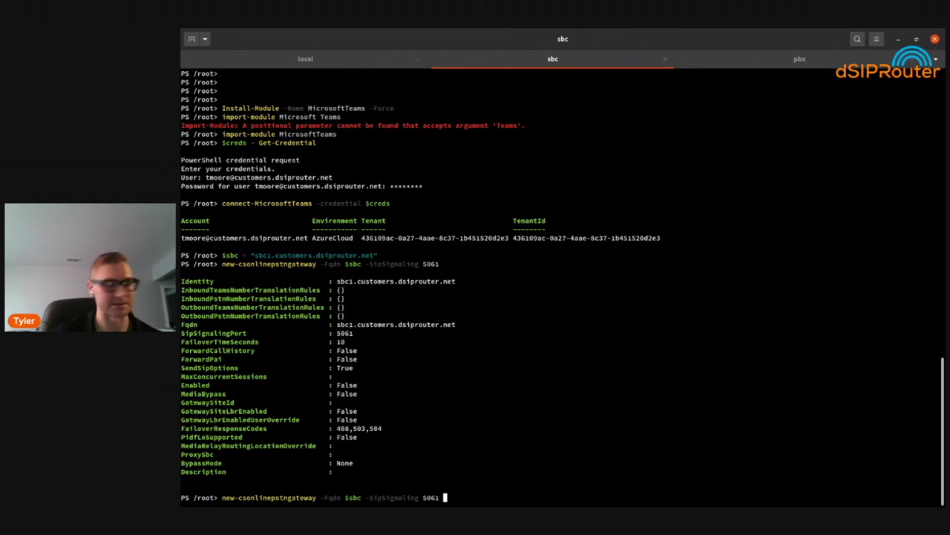
{"action": "type", "text": "-Enabled"}
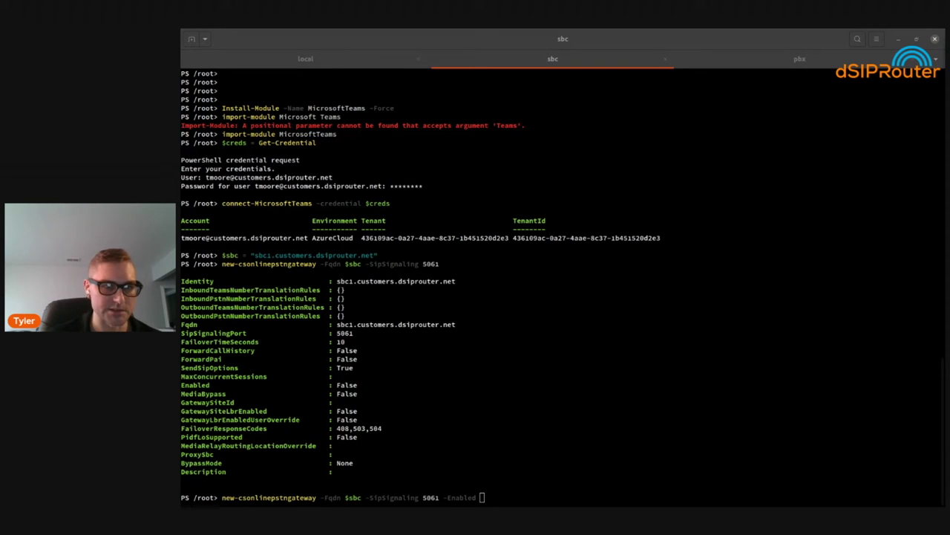
{"action": "left_click", "coordinate": [641, 323]}
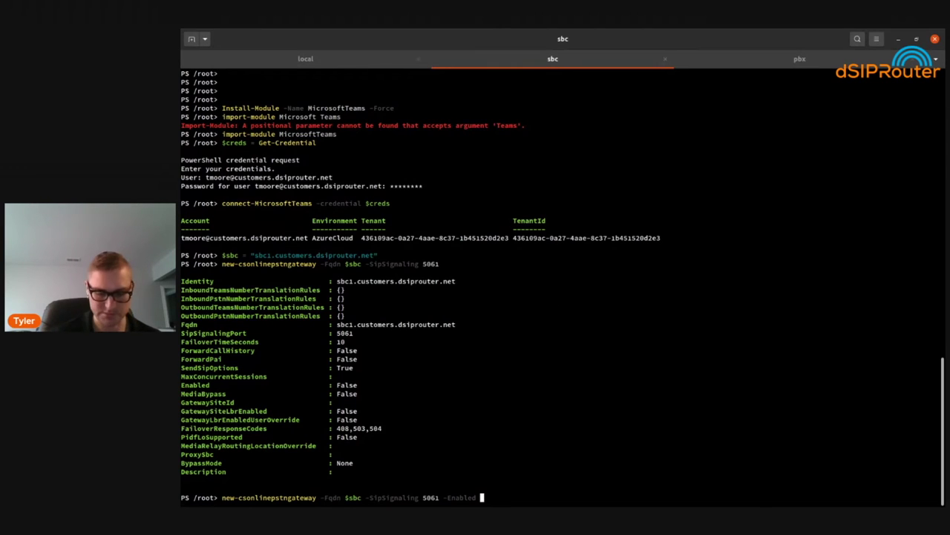
{"action": "right_click", "coordinate": [613, 297]}
{"action": "left_click", "coordinate": [531, 332]}
{"action": "type", "text": "-M"}
{"action": "key", "text": "Tab"}
{"action": "type", "text": "10"}
{"action": "key", "text": "Return"}
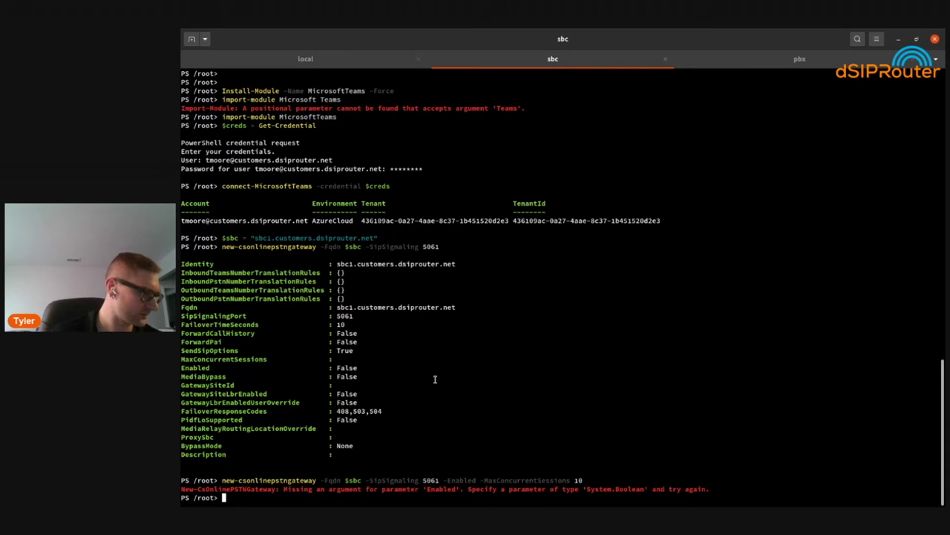
Supply $true for -Enabled, rerun, and confirm the gateway now shows Enabled True
{"action": "key", "text": "Up"}
{"action": "key", "text": "Left"}
{"action": "key", "text": "Left"}
{"action": "key", "text": "Left"}
{"action": "key", "text": "Left"}
{"action": "key", "text": "Left"}
{"action": "key", "text": "Left"}
{"action": "key", "text": "Left"}
{"action": "key", "text": "Left"}
{"action": "key", "text": "Left"}
{"action": "key", "text": "Left"}
{"action": "key", "text": "Left"}
{"action": "key", "text": "Left"}
{"action": "key", "text": "Left"}
{"action": "key", "text": "Left"}
{"action": "key", "text": "Left"}
{"action": "key", "text": "Left"}
{"action": "key", "text": "Left"}
{"action": "key", "text": "Left"}
{"action": "key", "text": "Left"}
{"action": "key", "text": "Left"}
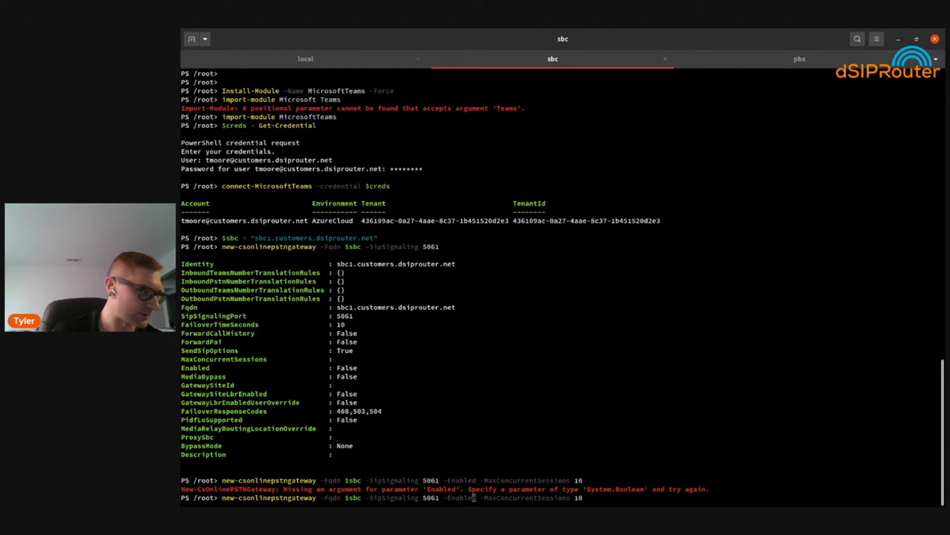
{"action": "type", "text": "$true"}
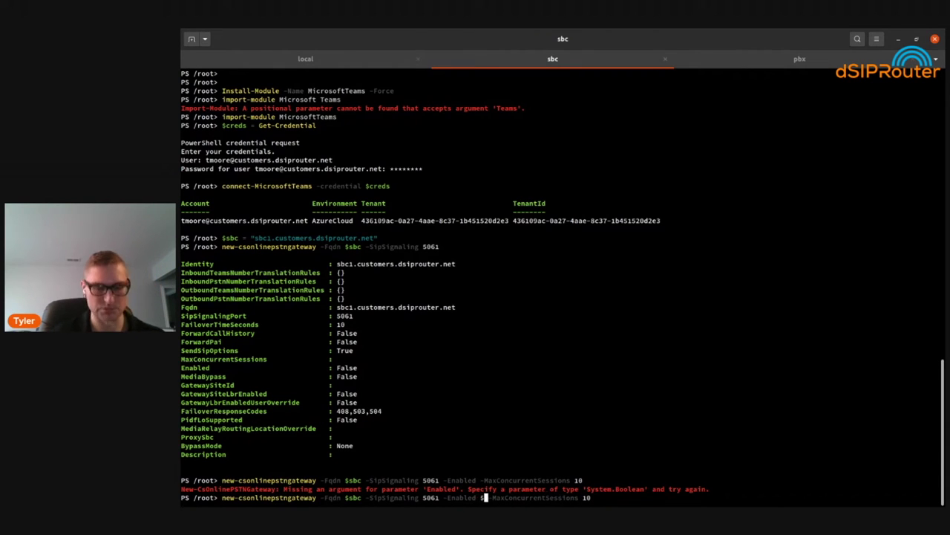
{"action": "key", "text": "Return"}
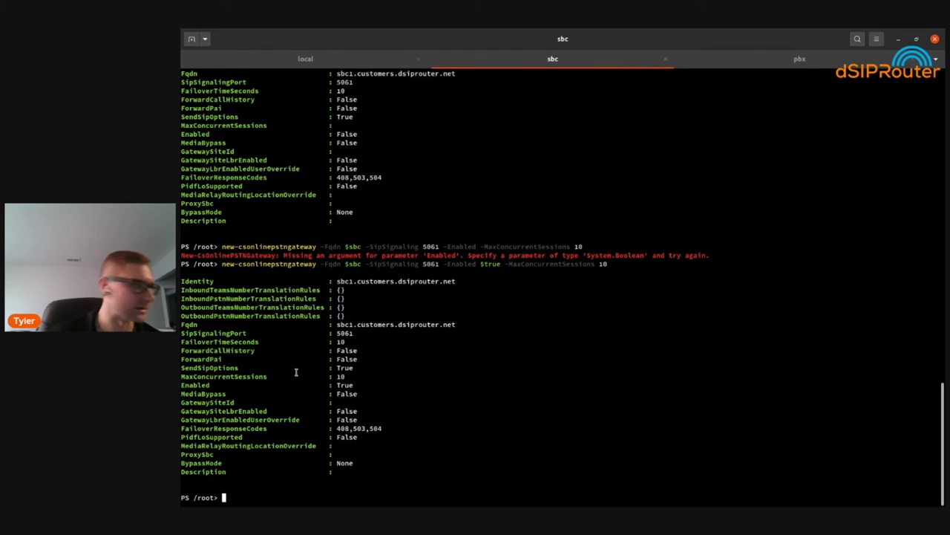
{"action": "triple_click", "coordinate": [204, 385]}
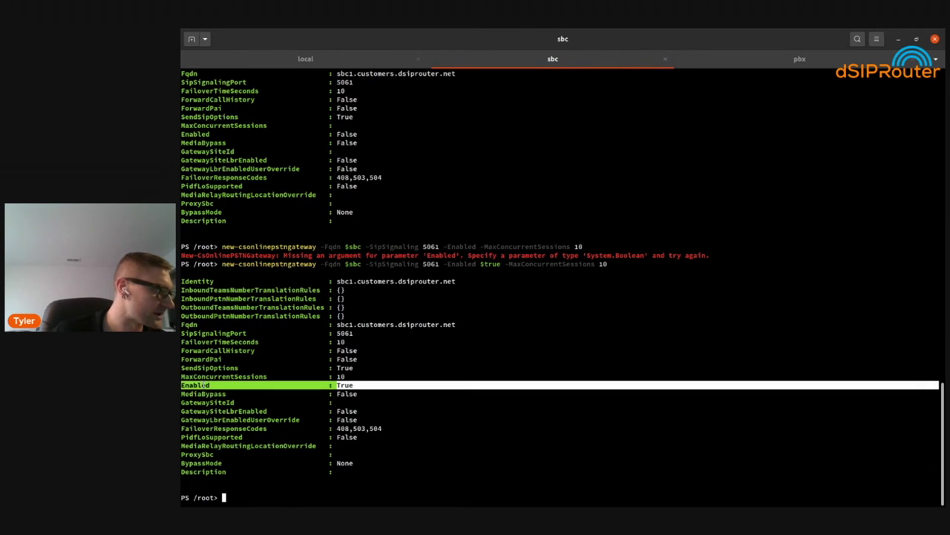
{"action": "left_click", "coordinate": [676, 410]}
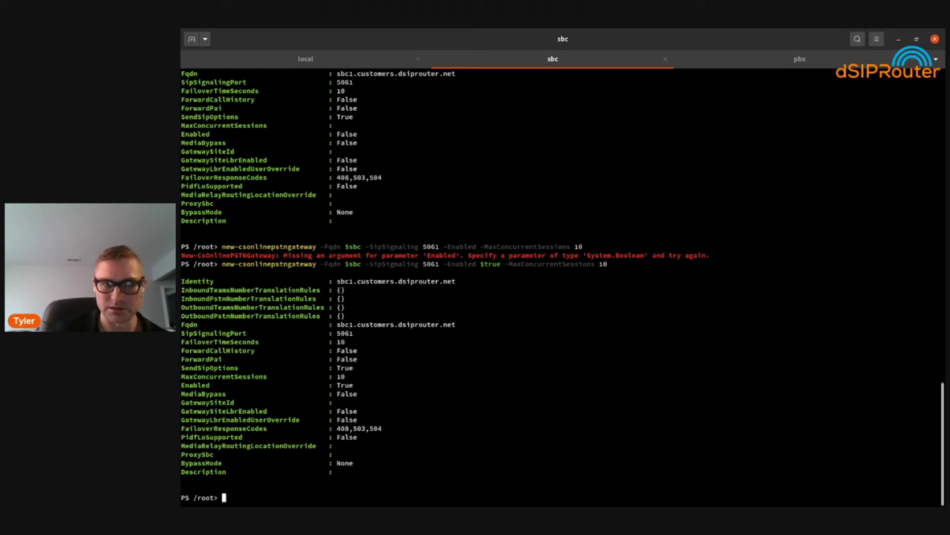
{"action": "key", "text": "alt+Tab"}
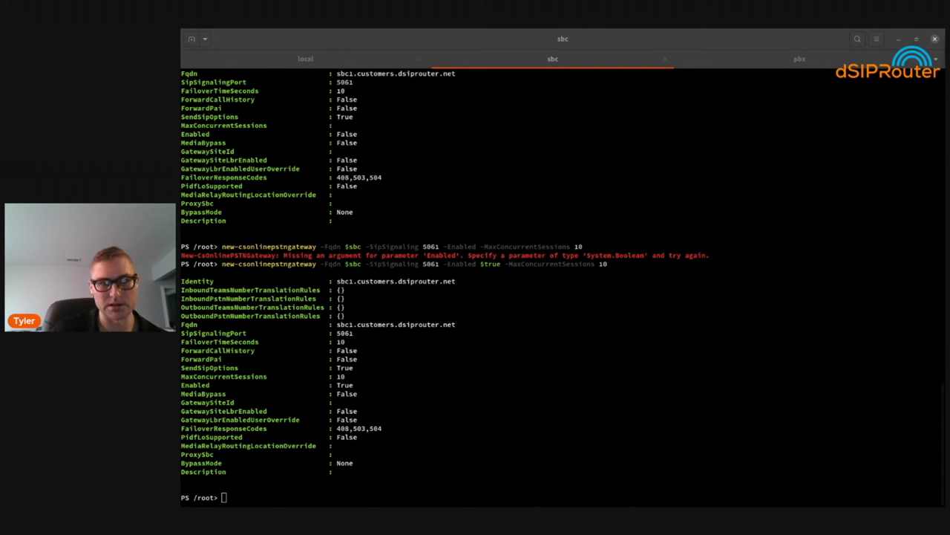
Run Set-CsOnlinePstnUsage -Identity Global -Usage @{Add="$sbc"} to add the PSTN usage
{"action": "right_click", "coordinate": [398, 240]}
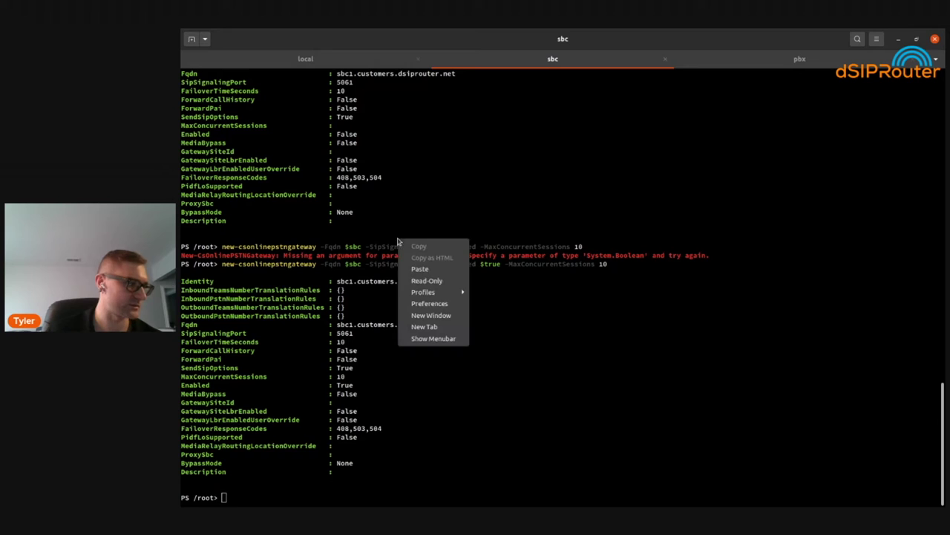
{"action": "left_click", "coordinate": [431, 268]}
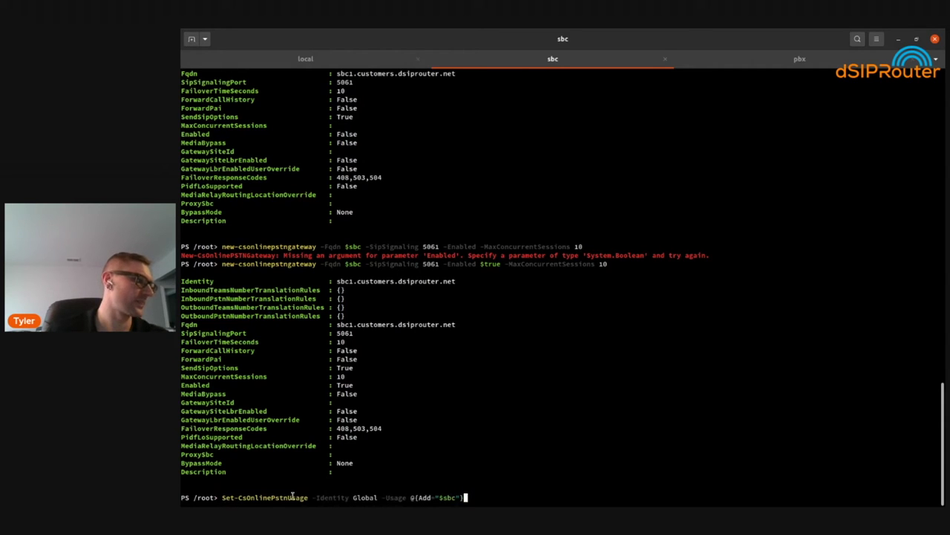
{"action": "left_click_drag", "start_coordinate": [180, 498], "coordinate": [437, 497]}
{"action": "left_click", "coordinate": [435, 493]}
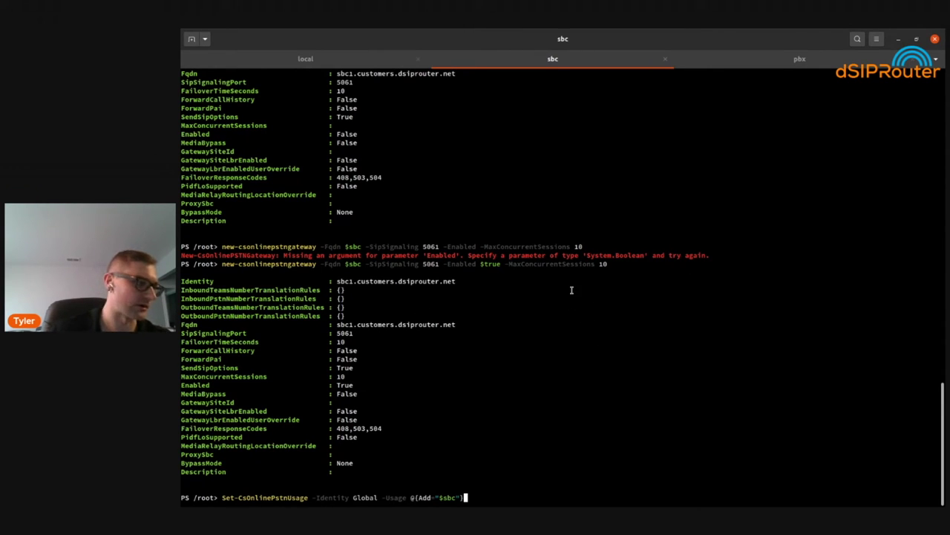
{"action": "key", "text": "Return"}
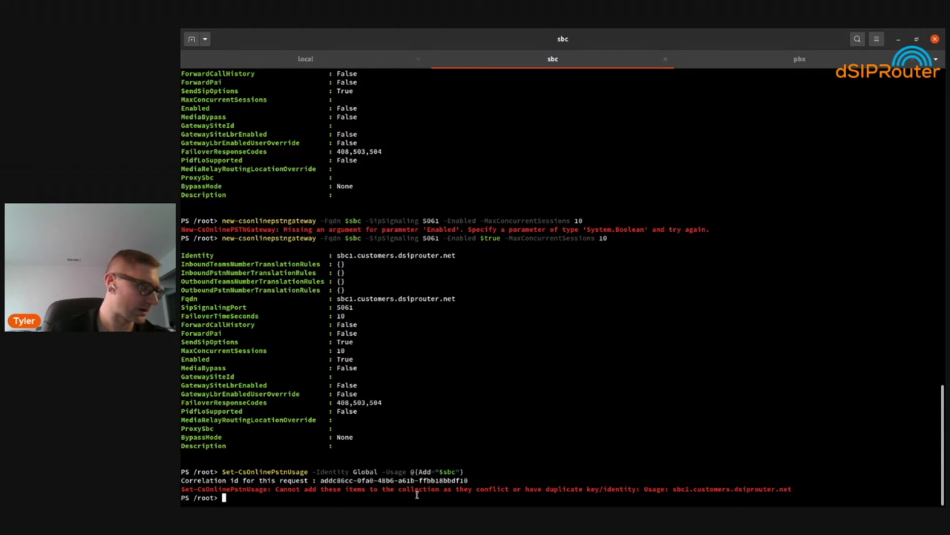
{"action": "left_click_drag", "start_coordinate": [222, 471], "coordinate": [466, 471]}
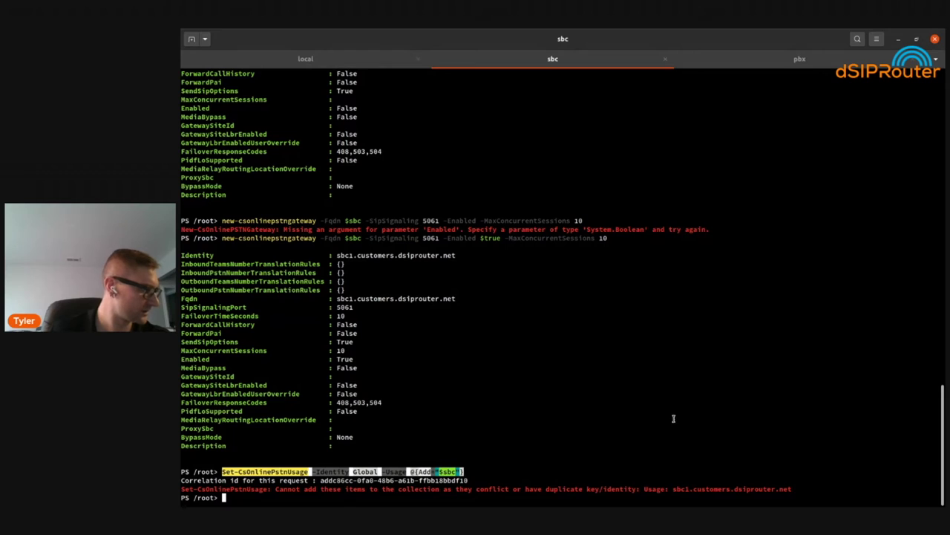
{"action": "key", "text": "alt+Tab"}
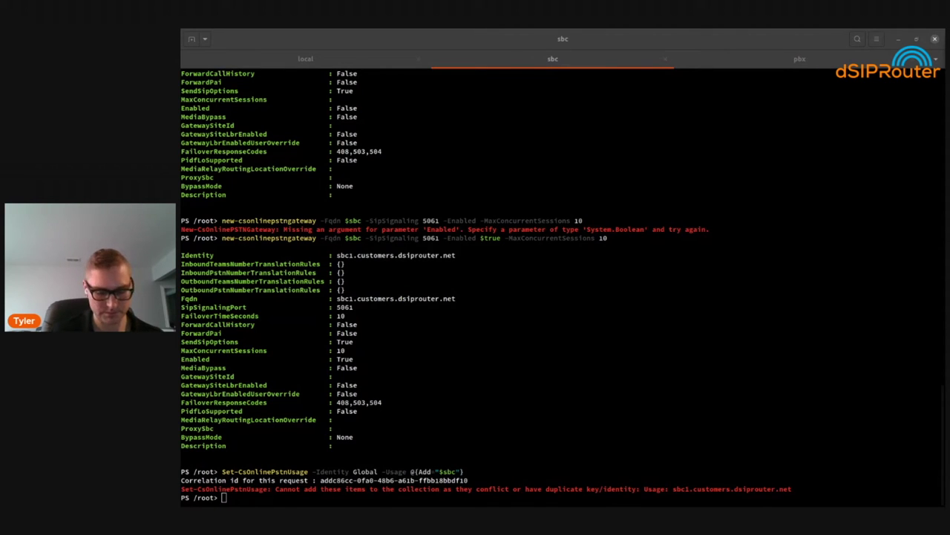
Run New-CsOnlineVoiceRoute -Identity $sbc with NumberPattern ".*" and gateway list and usages $sbc
{"action": "key", "text": "alt+Tab"}
{"action": "type", "text": "New-CsOnlineVoiceRoute -Identity $sbc -NumberPattern \".*\" -OnlinePstnGatewayList $sbc -OnlinePstnUsages $"}
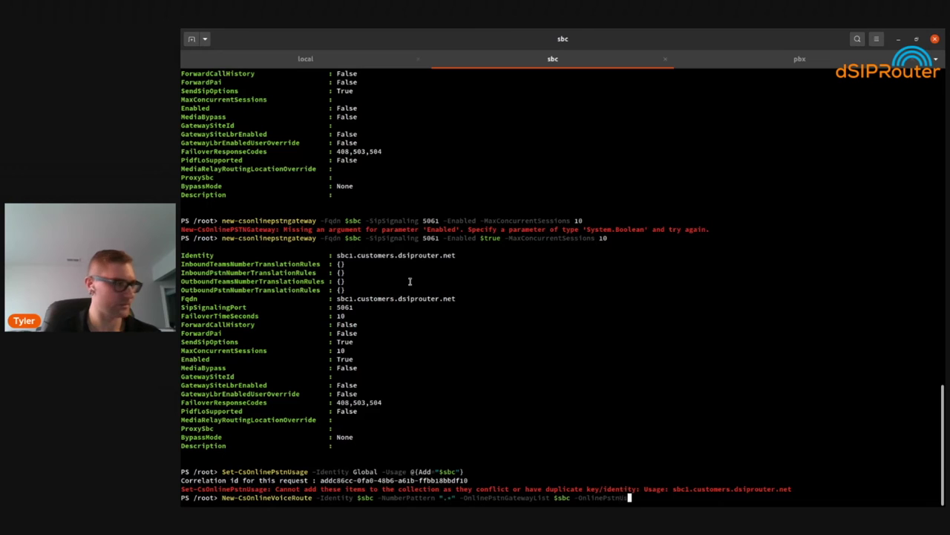
{"action": "type", "text": "sbc"}
{"action": "key", "text": "Return"}
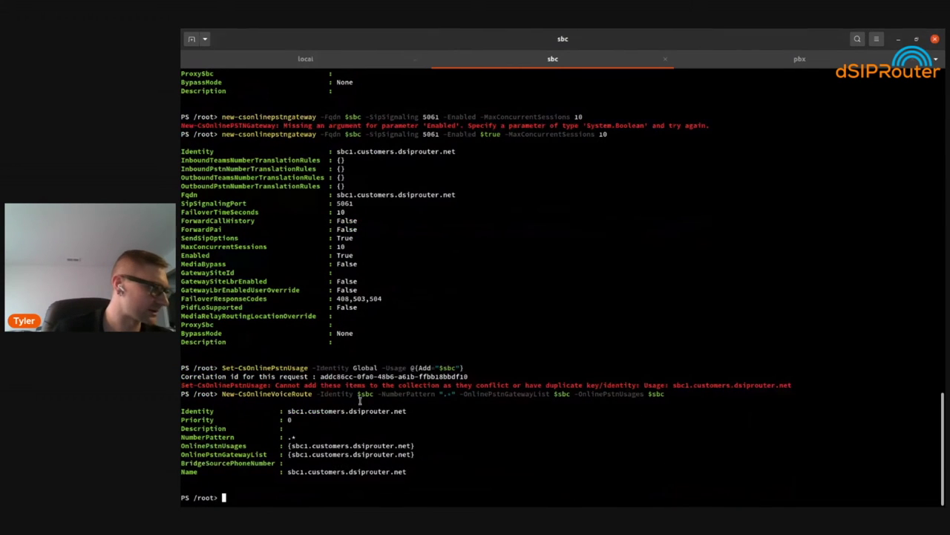
{"action": "double_click", "coordinate": [381, 393]}
{"action": "triple_click", "coordinate": [381, 393]}
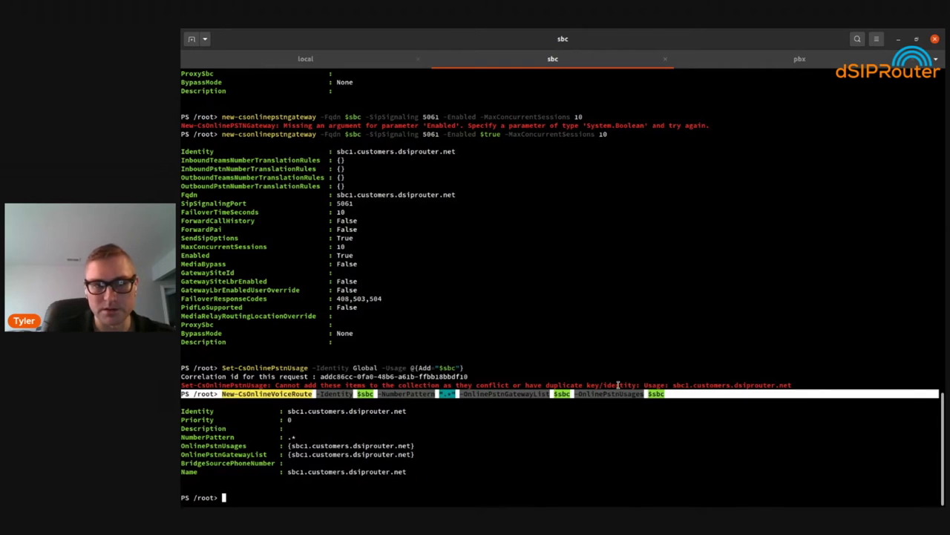
Paste the voice routing policy command at the PowerShell prompt
{"action": "key", "text": "alt+Tab"}
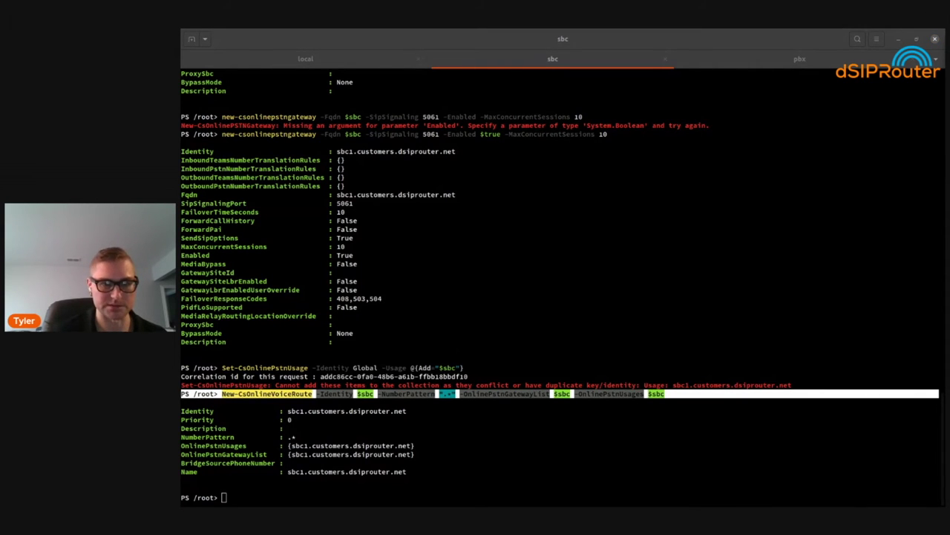
{"action": "left_click", "coordinate": [435, 305]}
{"action": "right_click", "coordinate": [436, 304]}
{"action": "left_click", "coordinate": [468, 332]}
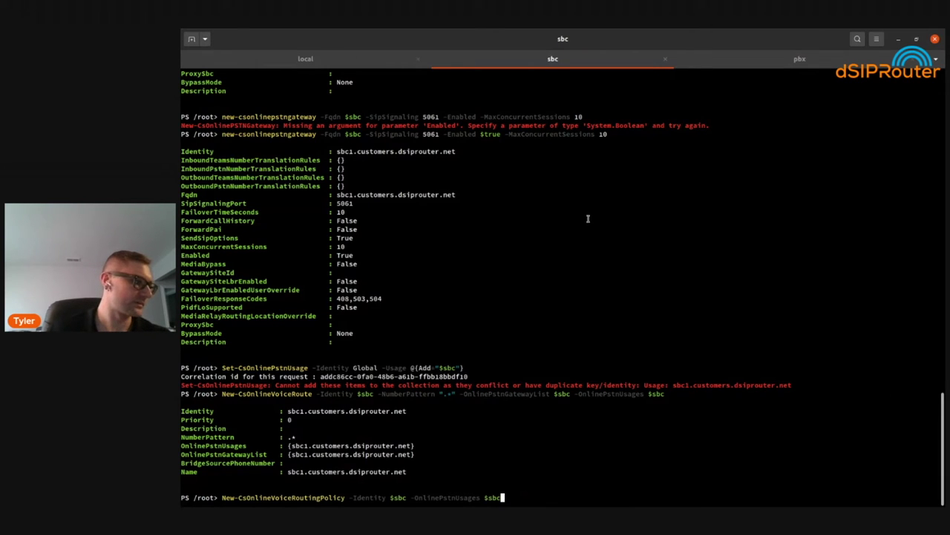
Run New-CsOnlineVoiceRoutingPolicy for sbc1.customers.dsiprouter.net and note the 'already exists in Tenant scope' error
{"action": "key", "text": "Return"}
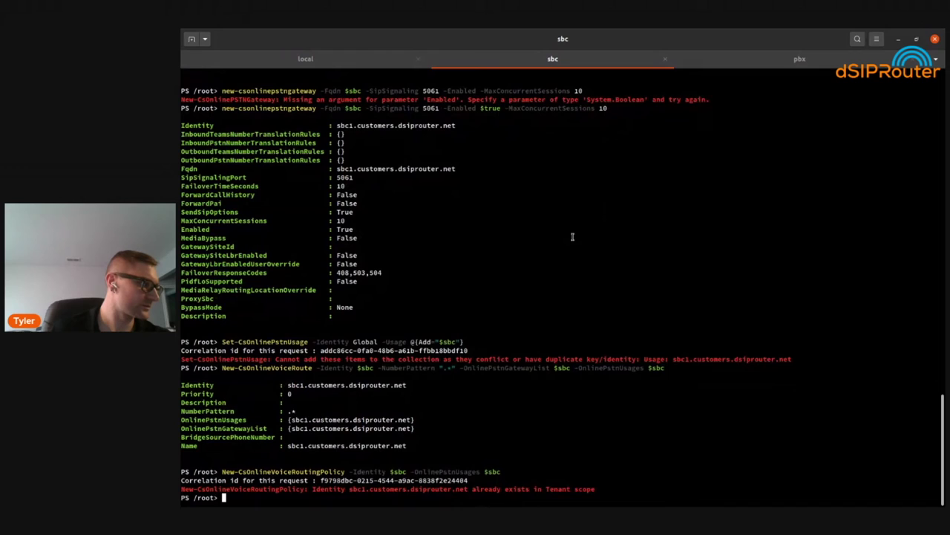
{"action": "double_click", "coordinate": [246, 489]}
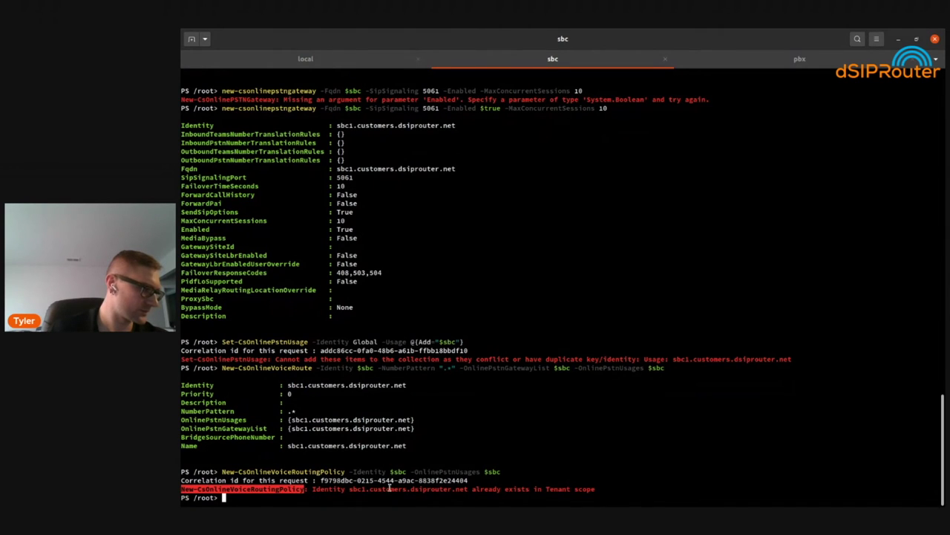
{"action": "left_click", "coordinate": [497, 484]}
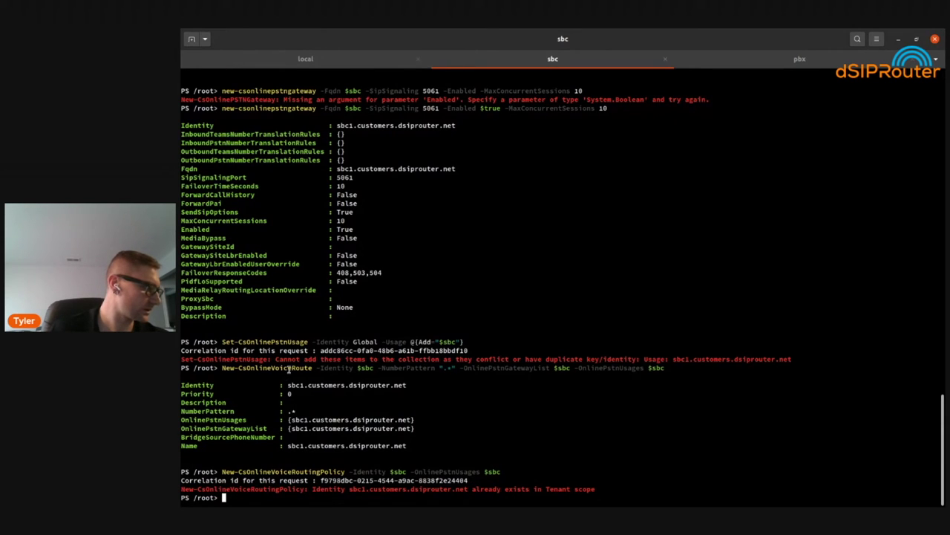
{"action": "double_click", "coordinate": [252, 489]}
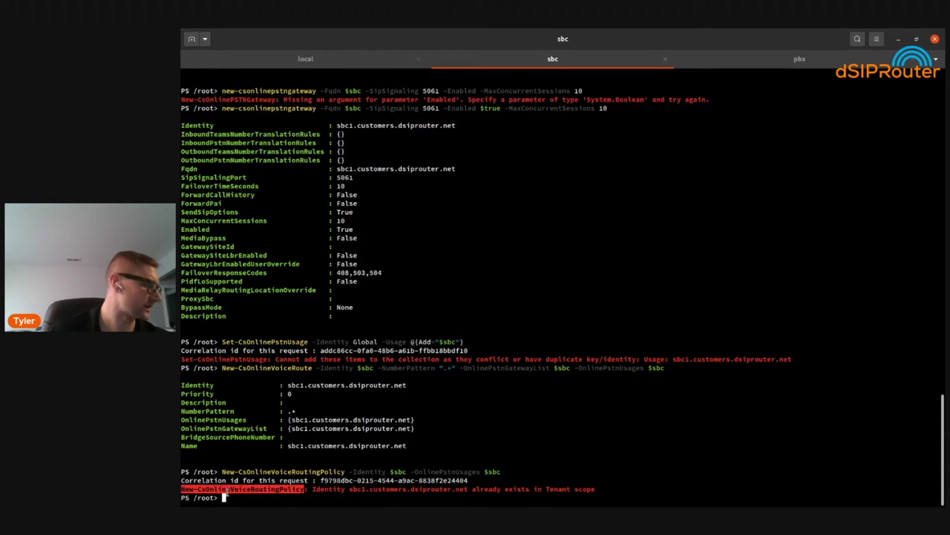
{"action": "left_click", "coordinate": [228, 489]}
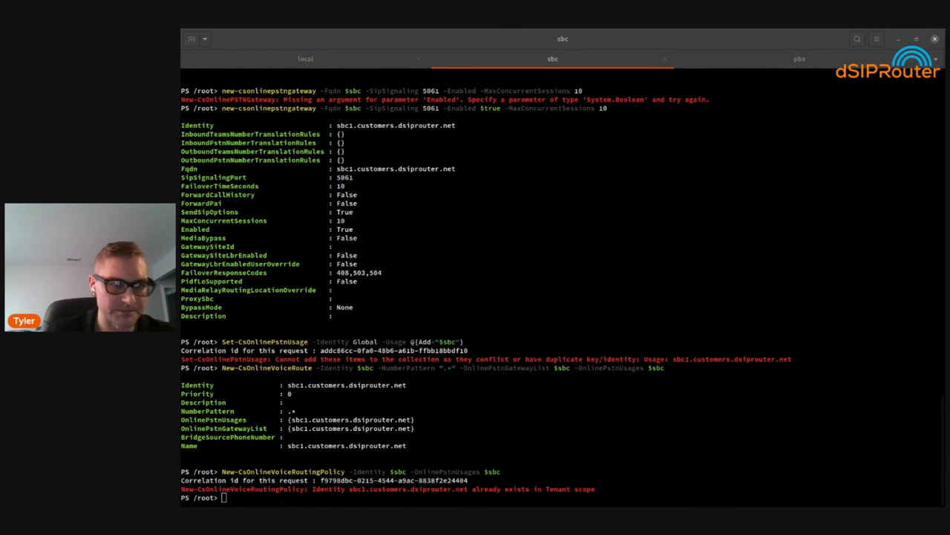
{"action": "left_click", "coordinate": [505, 310]}
{"action": "key", "text": "Return"}
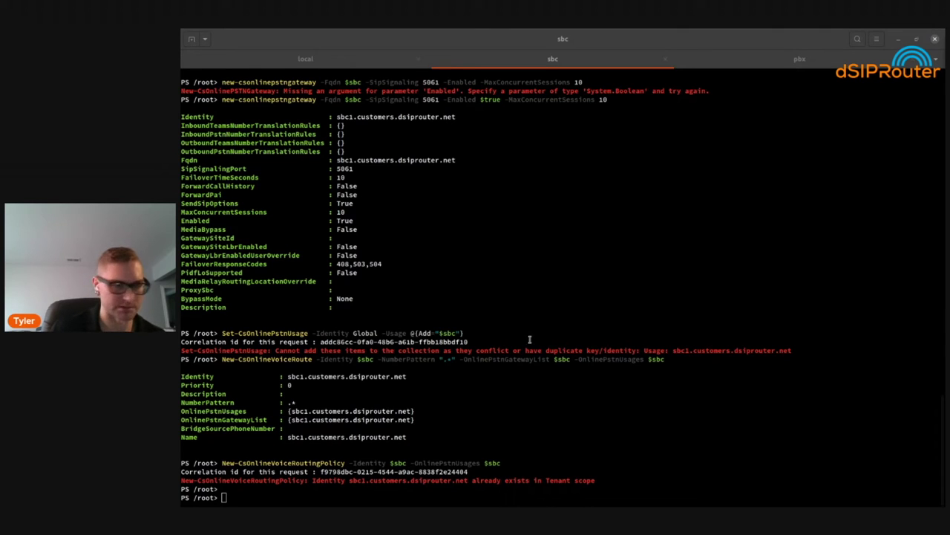
Reassign the $user variable to the Teams user's e-mail address
{"action": "left_click", "coordinate": [579, 405]}
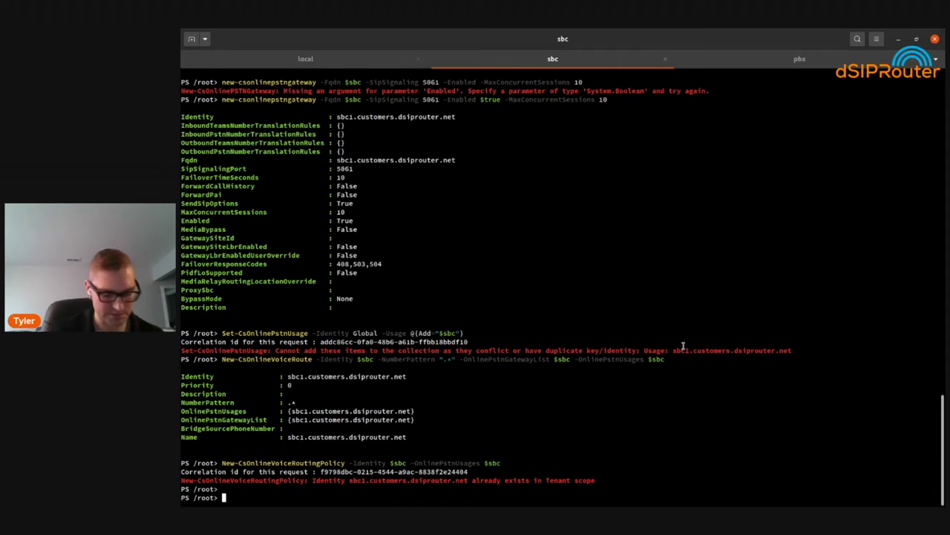
{"action": "key", "text": "ctrl+shift+v"}
{"action": "key", "text": "Left"}
{"action": "key", "text": "Left"}
{"action": "key", "text": "Left"}
{"action": "key", "text": "Left"}
{"action": "key", "text": "Left"}
{"action": "key", "text": "Left"}
{"action": "key", "text": "Left"}
{"action": "key", "text": "Left"}
{"action": "key", "text": "Left"}
{"action": "key", "text": "Left"}
{"action": "key", "text": "Left"}
{"action": "key", "text": "Left"}
{"action": "key", "text": "Left"}
{"action": "key", "text": "Left"}
{"action": "key", "text": "Left"}
{"action": "key", "text": "Left"}
{"action": "key", "text": "Left"}
{"action": "key", "text": "Left"}
{"action": "key", "text": "Left"}
{"action": "key", "text": "Left"}
{"action": "key", "text": "Right"}
{"action": "key", "text": "Right"}
{"action": "key", "text": "Right"}
{"action": "key", "text": "Right"}
{"action": "key", "text": "BackSpace"}
{"action": "key", "text": "BackSpace"}
{"action": "key", "text": "BackSpace"}
{"action": "key", "text": "BackSpace"}
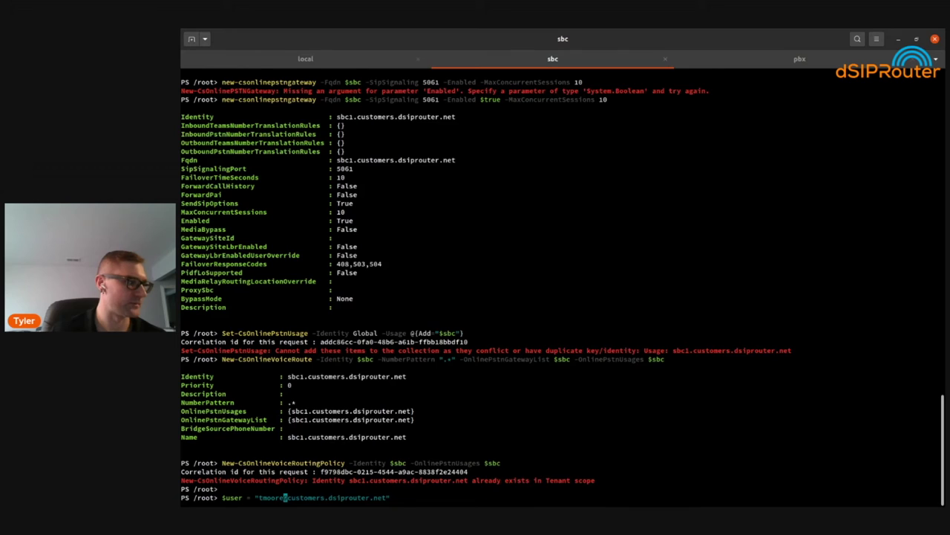
{"action": "key", "text": "Return"}
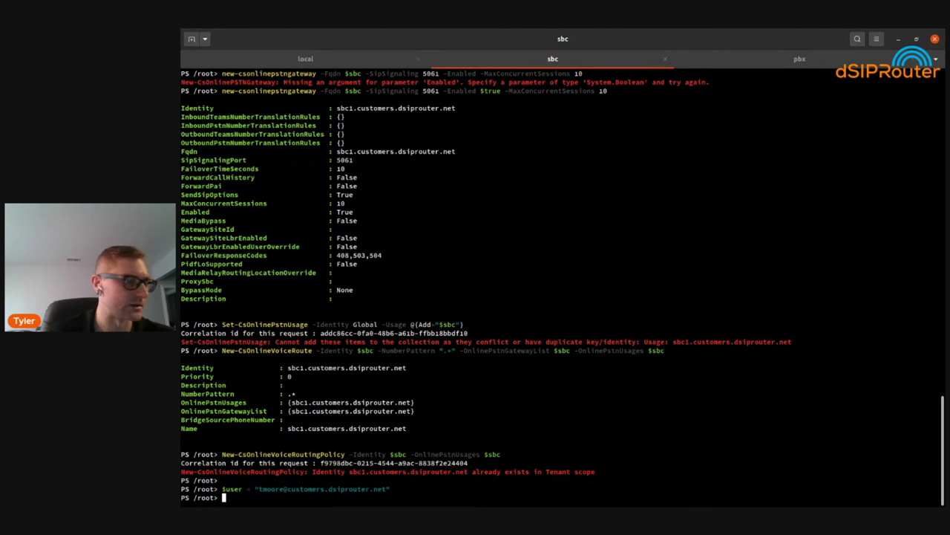
{"action": "double_click", "coordinate": [320, 488]}
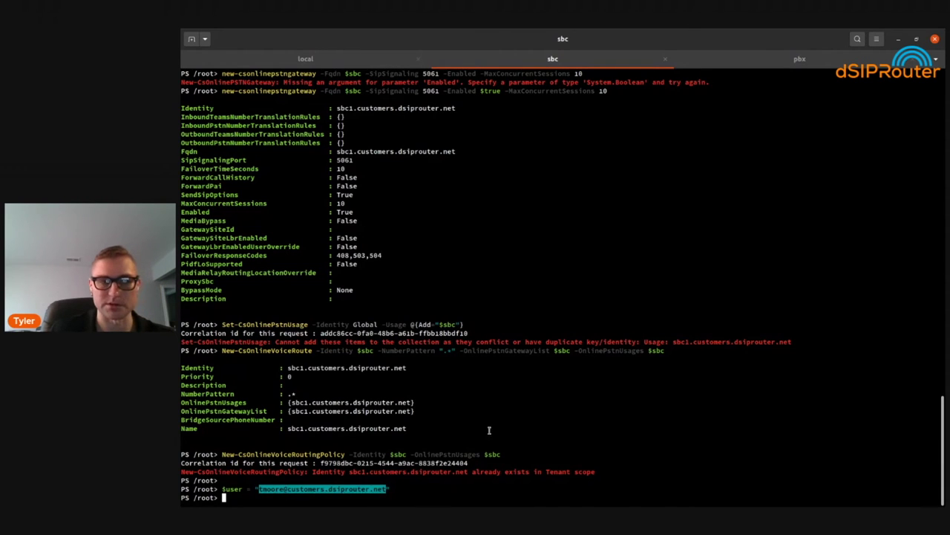
{"action": "left_click", "coordinate": [658, 351]}
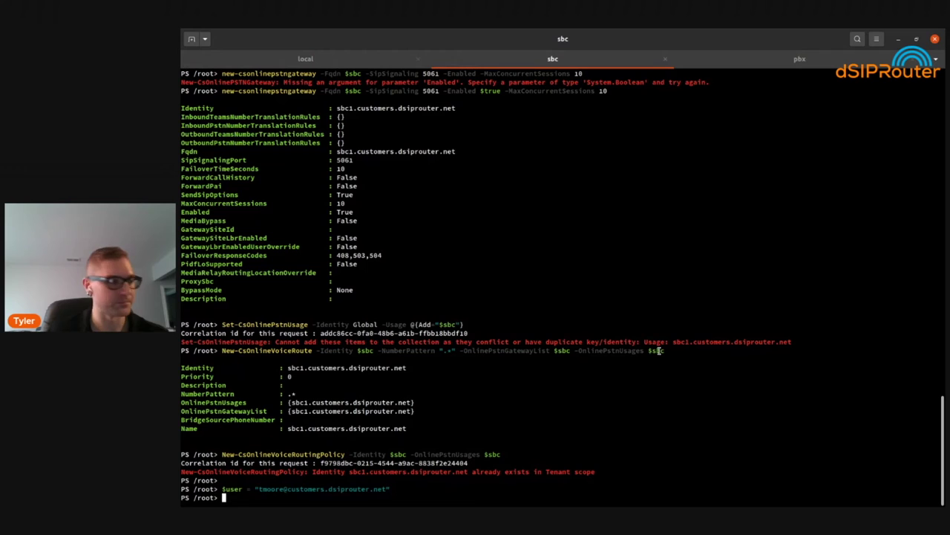
Store the user's direct-routing phone number in a $did variable
{"action": "type", "text": "$did"}
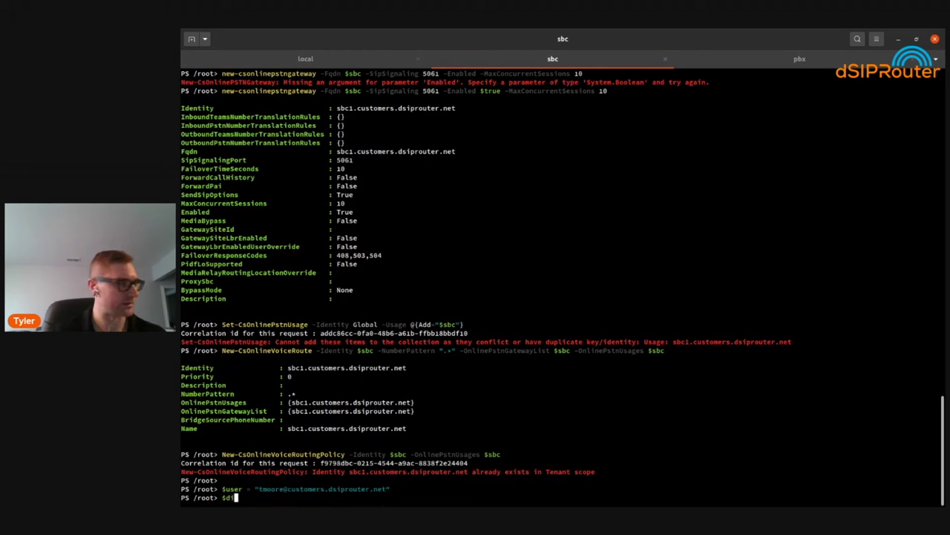
{"action": "type", "text": " ="}
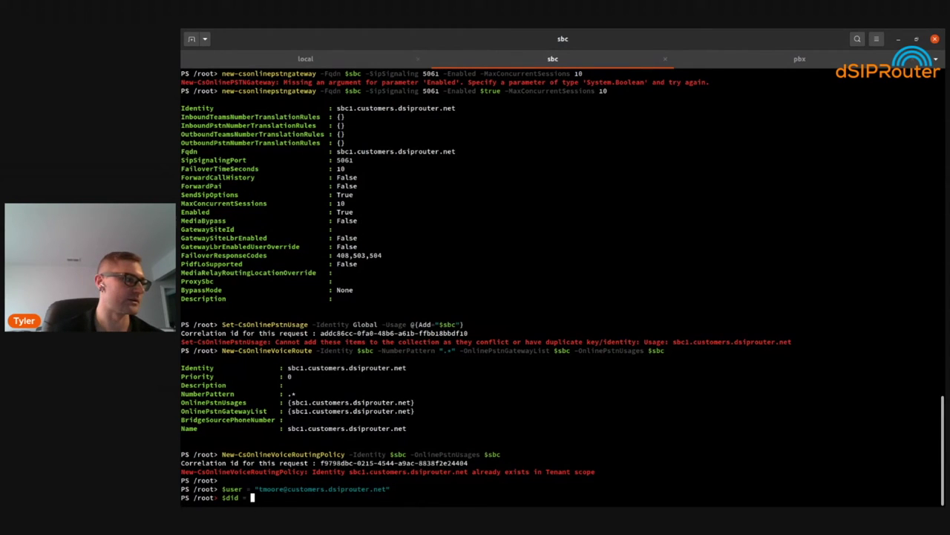
{"action": "type", "text": "\""}
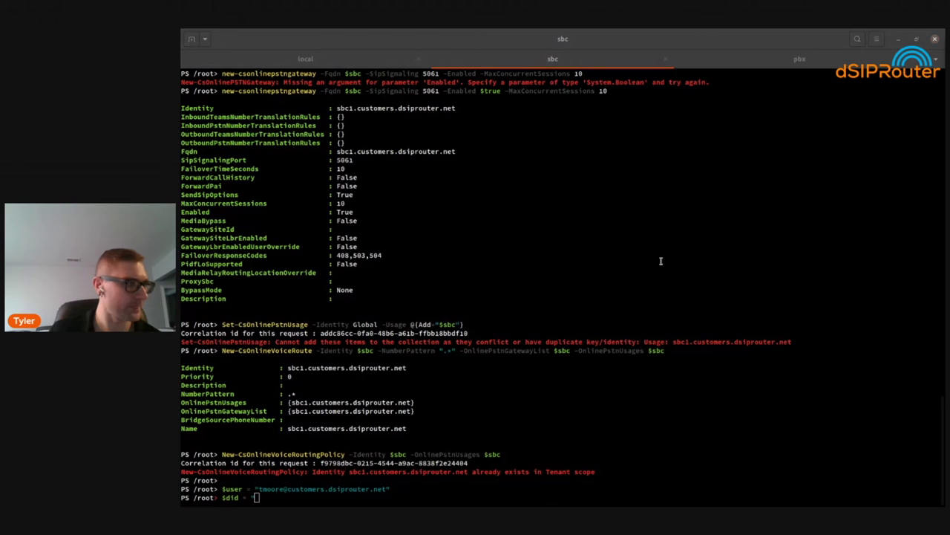
{"action": "left_click", "coordinate": [674, 403]}
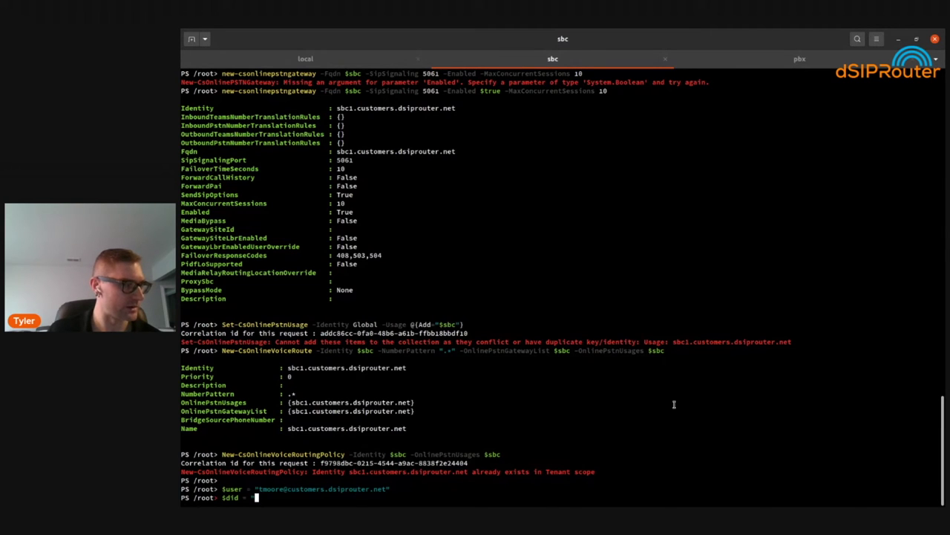
{"action": "key", "text": "alt+Tab"}
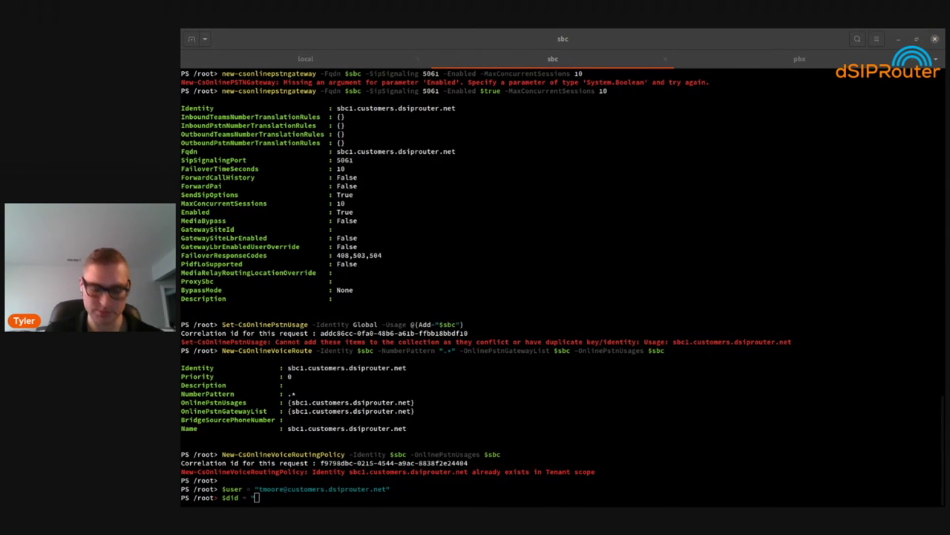
{"action": "left_click", "coordinate": [640, 286]}
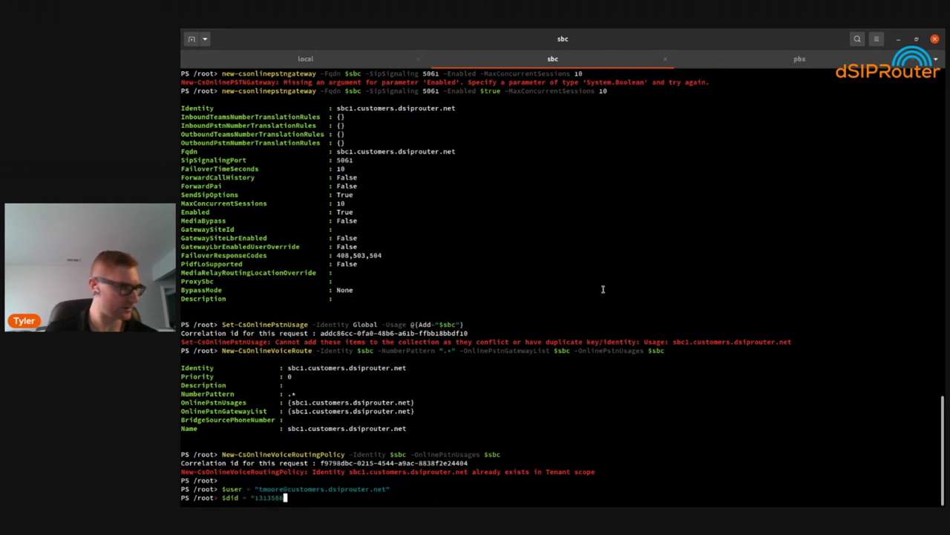
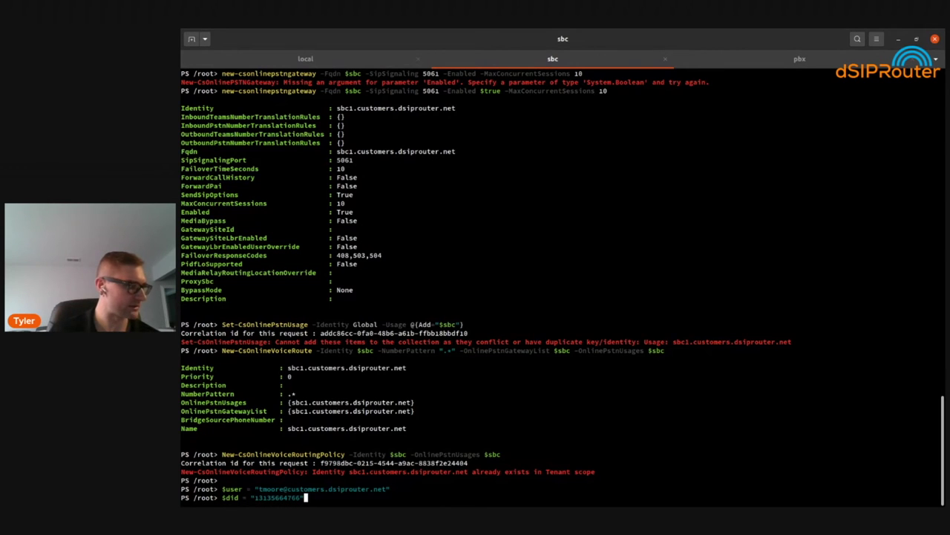
{"action": "key", "text": "Return"}
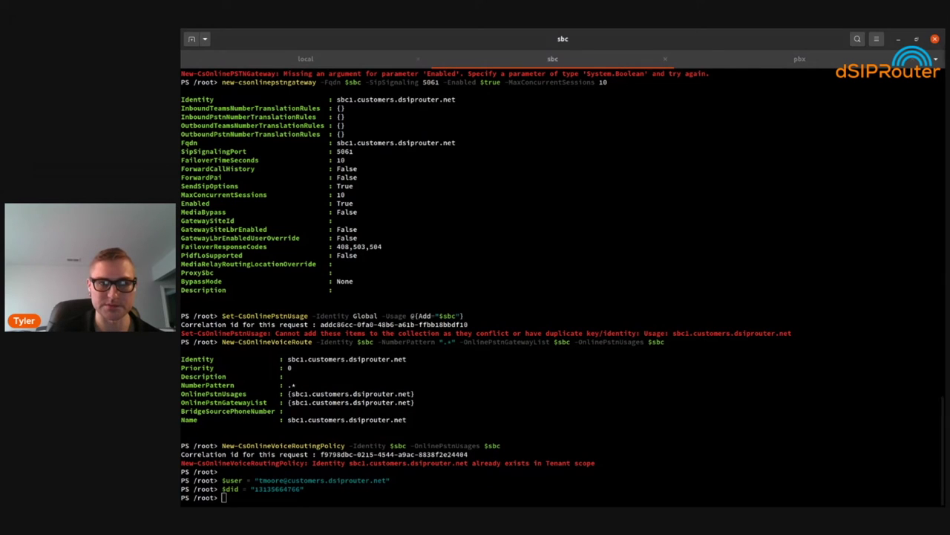
{"action": "key", "text": "alt+Tab"}
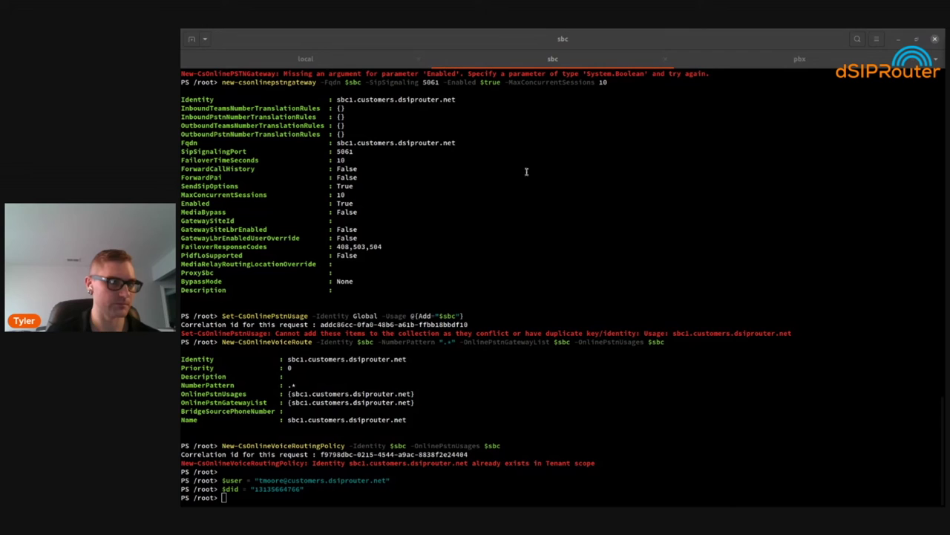
Grant the user the $sbc voice routing policy with Grant-CsOnlineVoiceRoutingPolicy
{"action": "key", "text": "alt+Tab"}
{"action": "type", "text": "Grant-CsOnlineVoiceRoutingPolicy -Identity $user -PolicyName $sbc"}
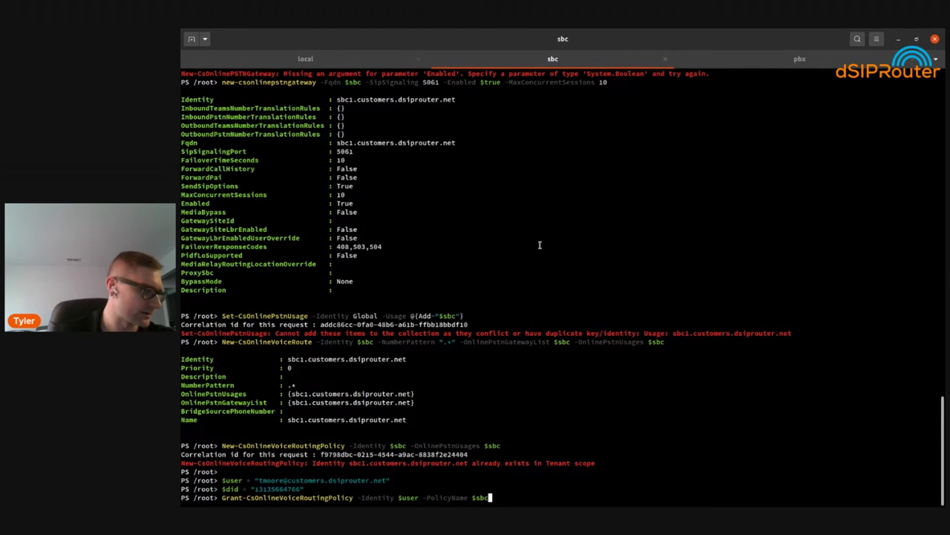
{"action": "key", "text": "Return"}
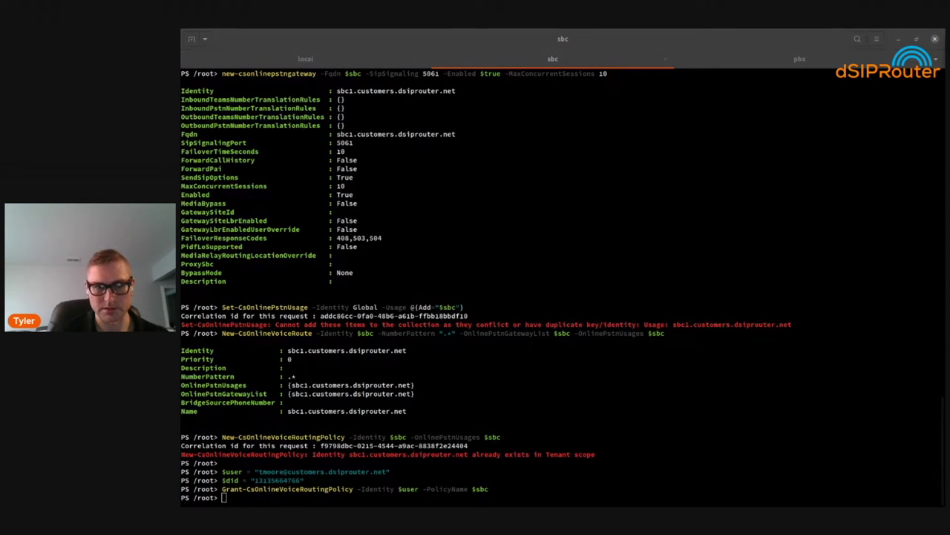
Run Set-CsPhoneNumberAssignment with DirectRouting, which fails because the number is already assigned
{"action": "left_click", "coordinate": [464, 285]}
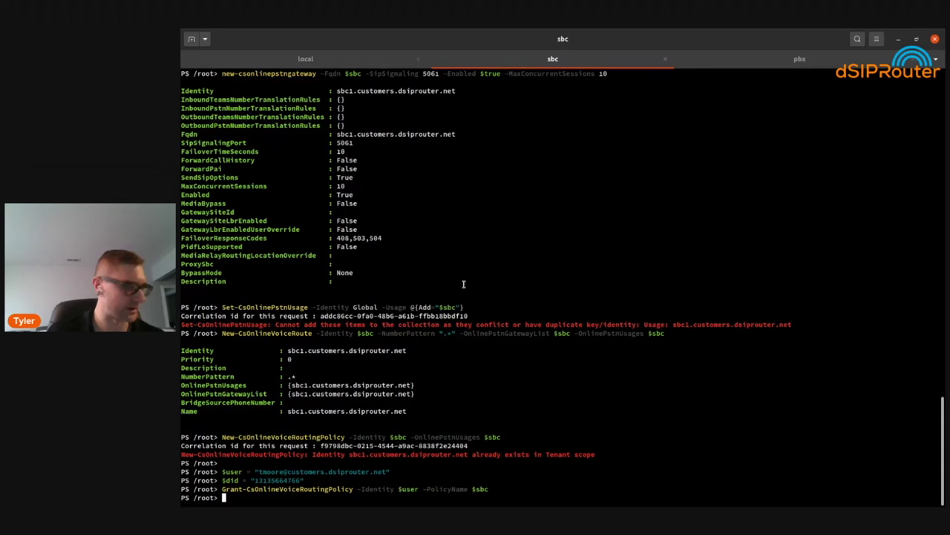
{"action": "type", "text": "Set-CsPhoneNumberAssignment -Identity $user -PhoneNumber \"+$did\" -PhoneNumberType DirectRouting"}
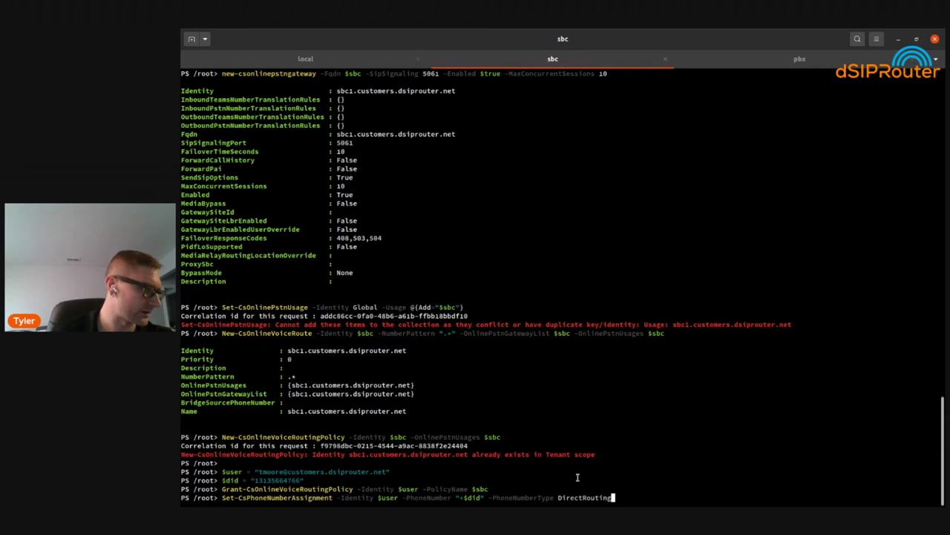
{"action": "key", "text": "Return"}
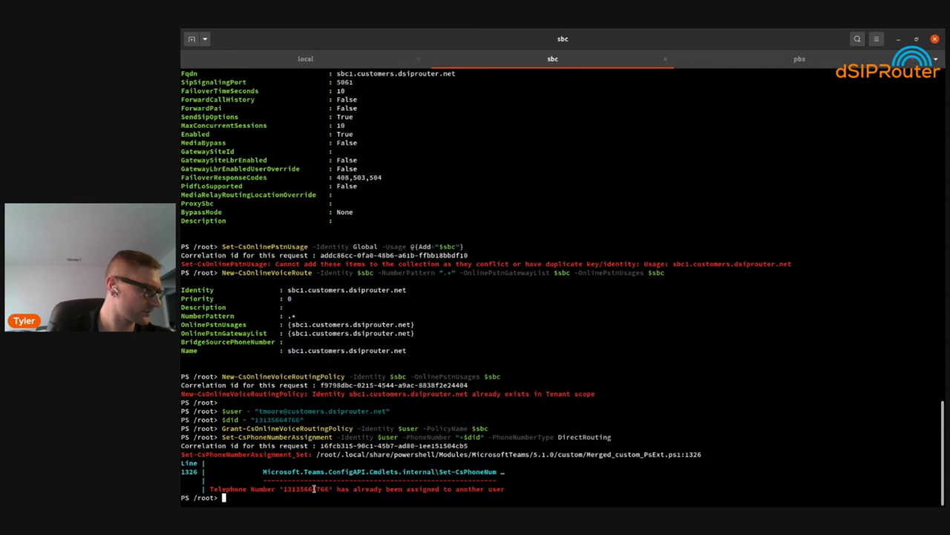
{"action": "double_click", "coordinate": [314, 488]}
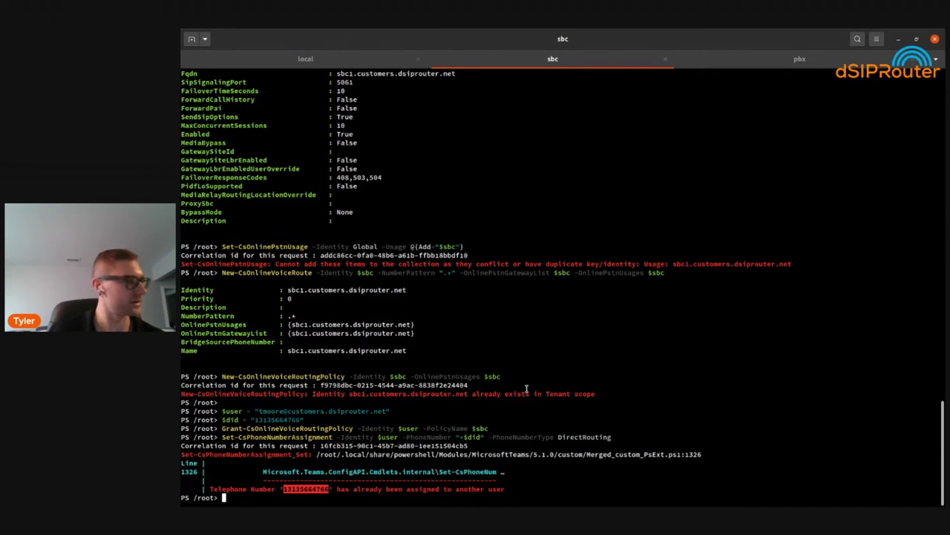
{"action": "key", "text": "alt+Tab"}
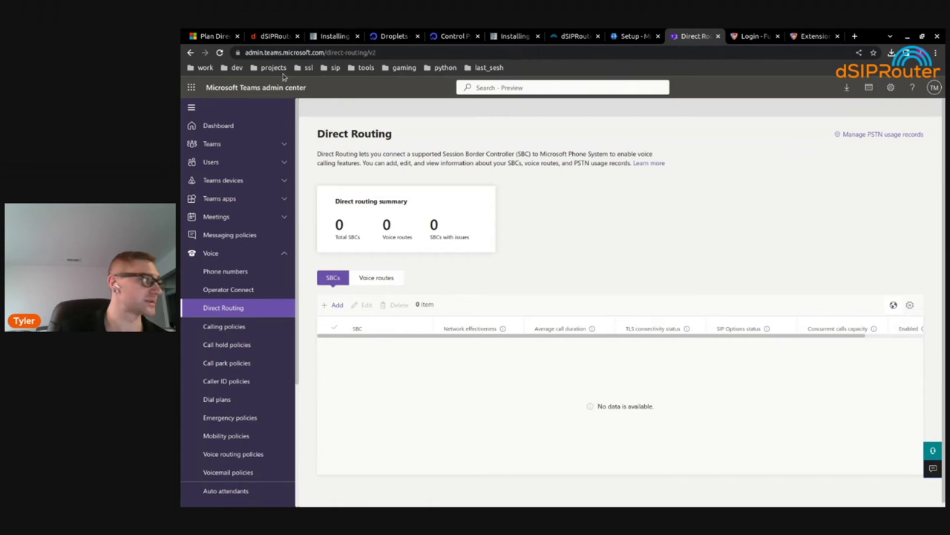
Compare the Teams users and tenant phone numbers lists against the rejected number
{"action": "left_click", "coordinate": [215, 161]}
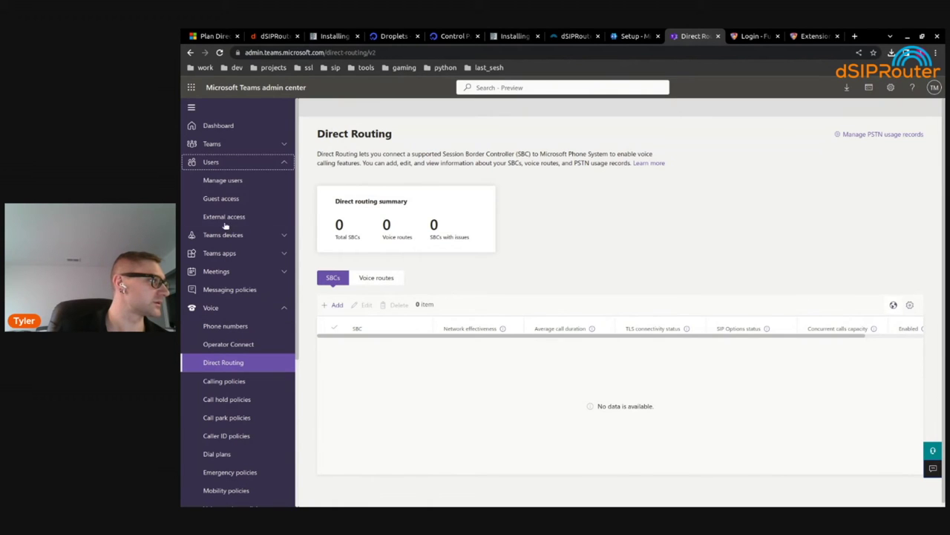
{"action": "left_click", "coordinate": [236, 181]}
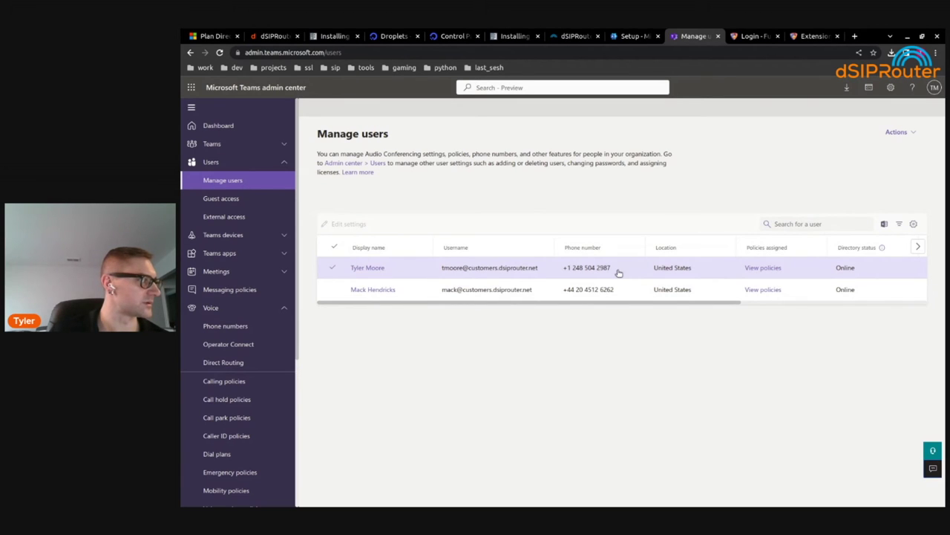
{"action": "left_click", "coordinate": [267, 325]}
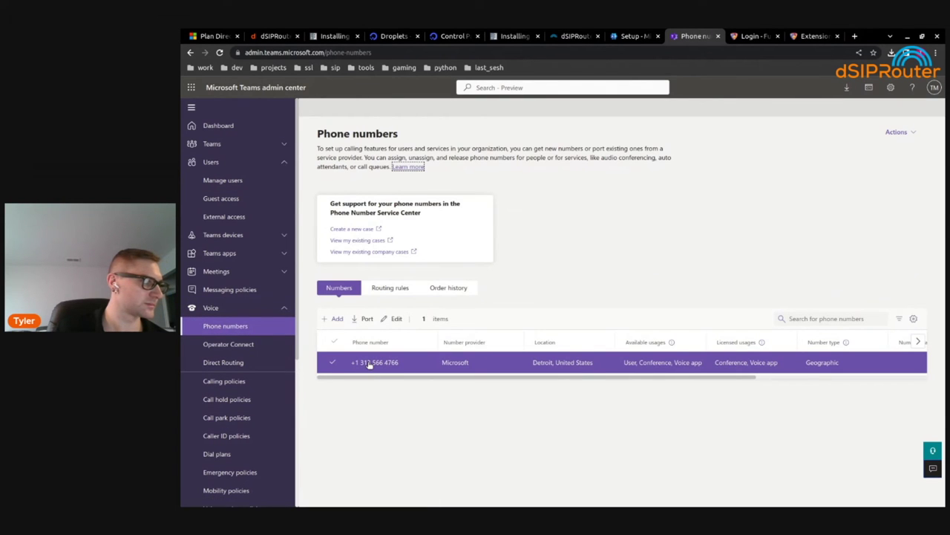
{"action": "key", "text": "alt+Tab"}
{"action": "left_click_drag", "start_coordinate": [282, 488], "coordinate": [335, 489]}
{"action": "key", "text": "alt+Tab"}
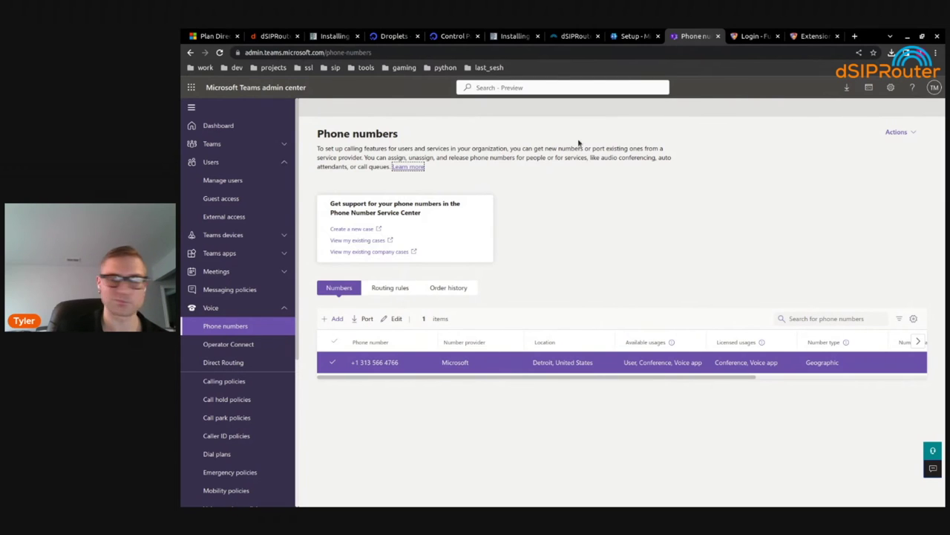
Check the first user's assigned phone number in Manage users
{"action": "left_click", "coordinate": [217, 180]}
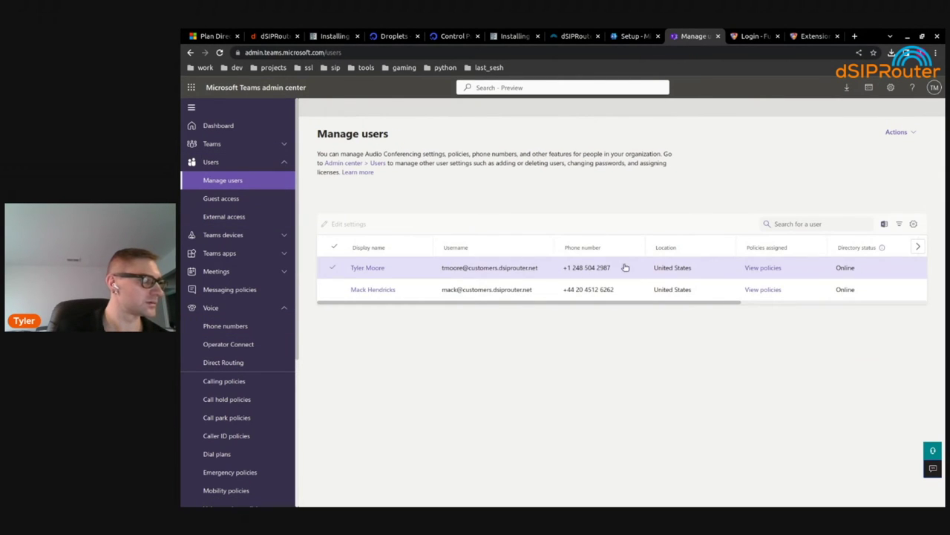
{"action": "left_click_drag", "start_coordinate": [625, 267], "coordinate": [556, 267]}
{"action": "left_click", "coordinate": [806, 255]}
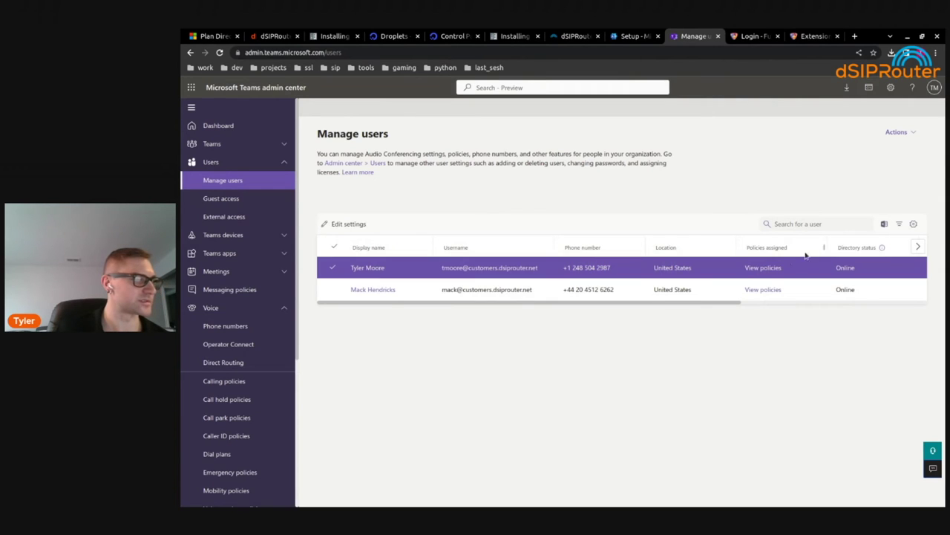
{"action": "mouse_move", "coordinate": [607, 267]}
{"action": "left_mouse_down"}
{"action": "mouse_move", "coordinate": [559, 265]}
{"action": "mouse_move", "coordinate": [602, 270]}
{"action": "left_mouse_up"}
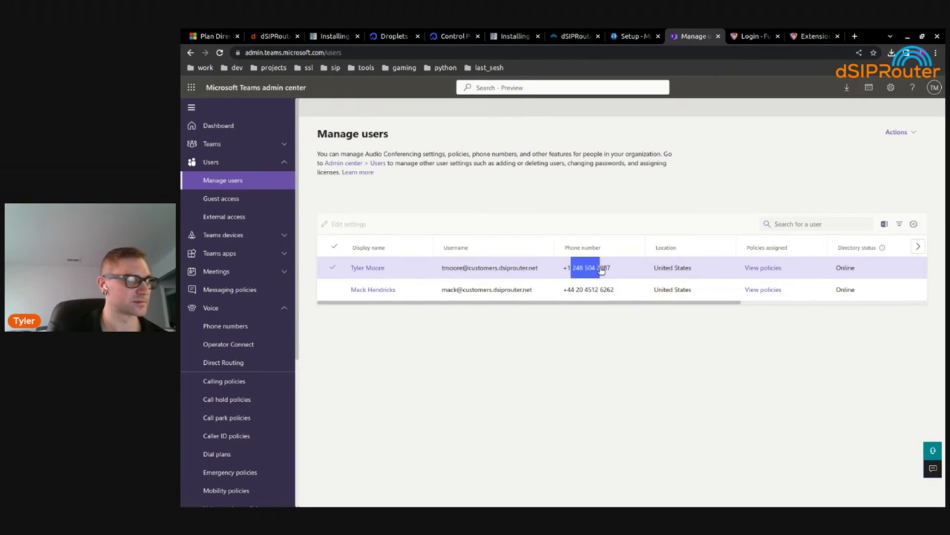
{"action": "left_click", "coordinate": [603, 269]}
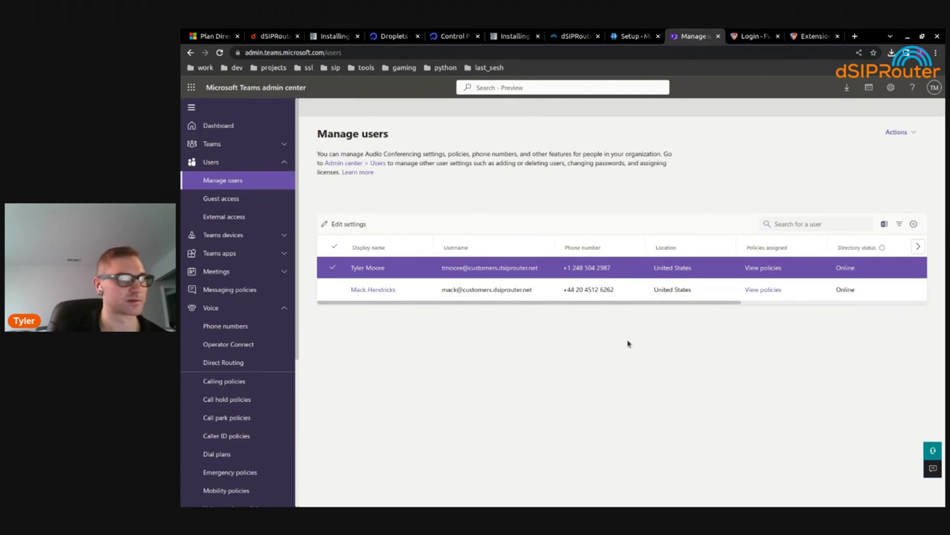
{"action": "key", "text": "alt+Tab"}
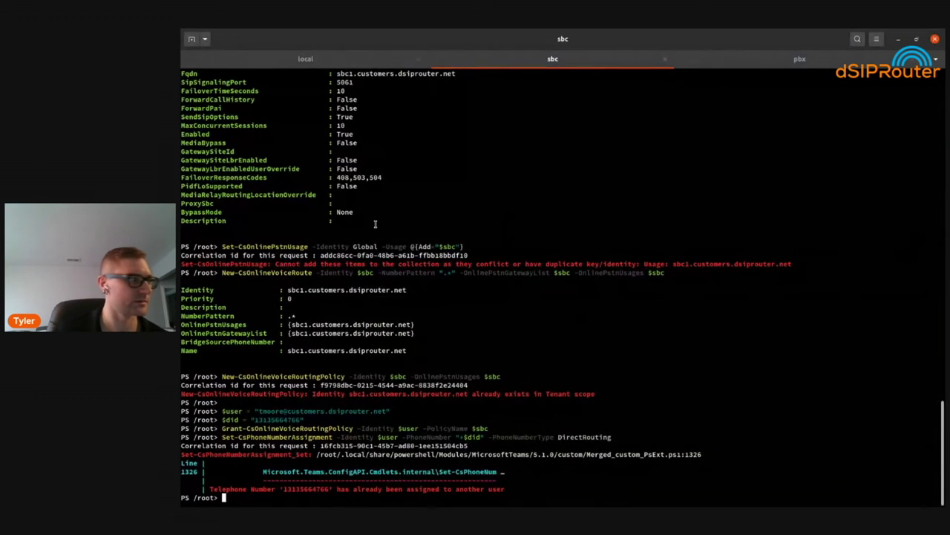
Set $did to the phone number listed for the user in Teams admin center
{"action": "key", "text": "Up"}
{"action": "key", "text": "Up"}
{"action": "key", "text": "Up"}
{"action": "key", "text": "Up"}
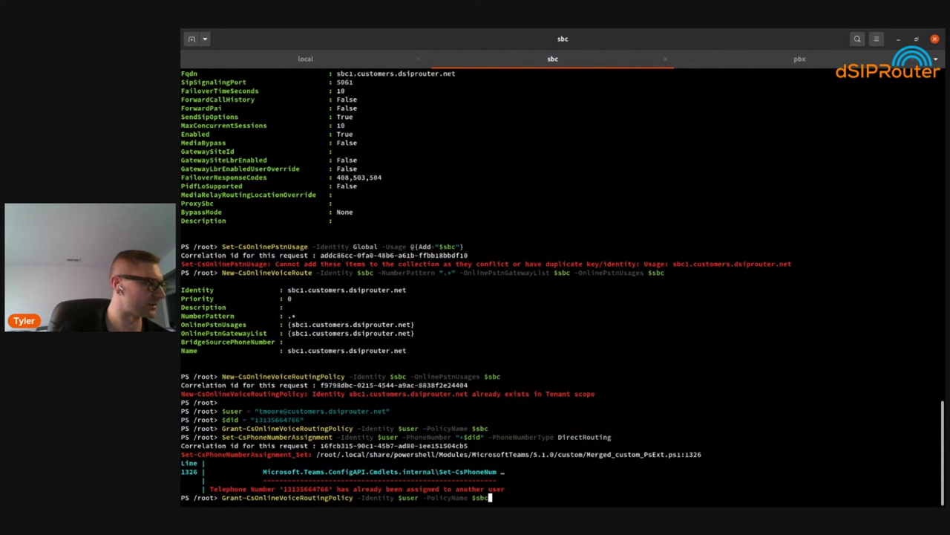
{"action": "key", "text": "Down"}
{"action": "key", "text": "BackSpace"}
{"action": "key", "text": "BackSpace"}
{"action": "key", "text": "BackSpace"}
{"action": "key", "text": "BackSpace"}
{"action": "key", "text": "BackSpace"}
{"action": "key", "text": "BackSpace"}
{"action": "key", "text": "BackSpace"}
{"action": "key", "text": "BackSpace"}
{"action": "key", "text": "BackSpace"}
{"action": "key", "text": "BackSpace"}
{"action": "key", "text": "BackSpace"}
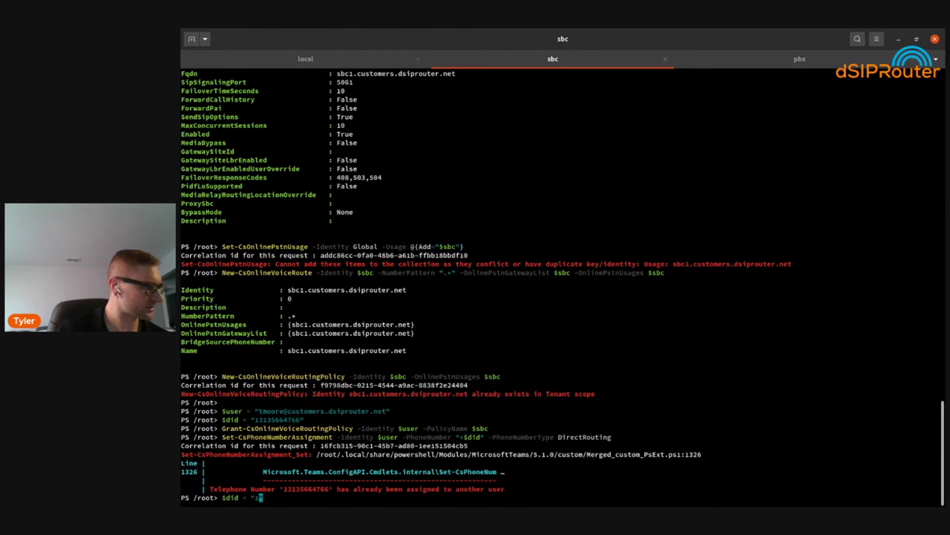
{"action": "key", "text": "alt+Tab"}
{"action": "key", "text": "alt+Tab"}
{"action": "key", "text": "alt+Tab"}
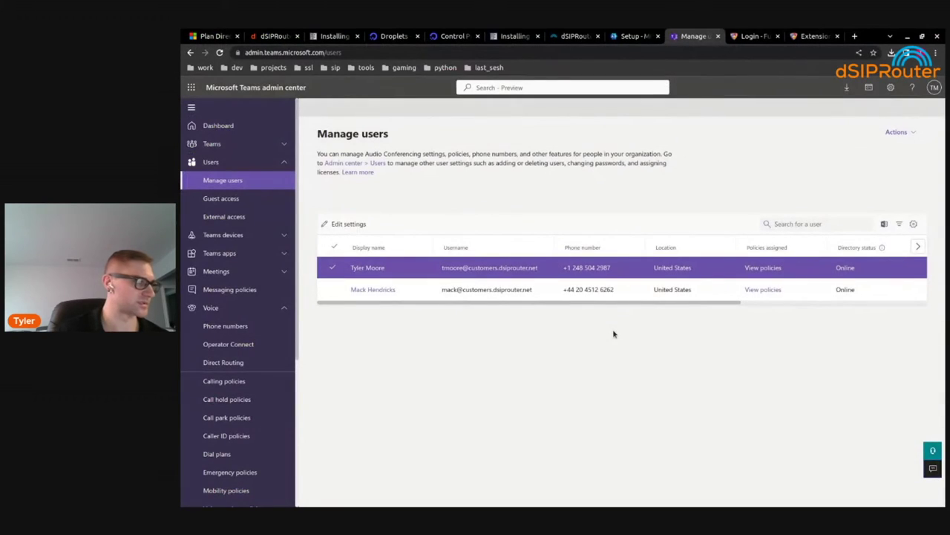
{"action": "key", "text": "alt+Tab"}
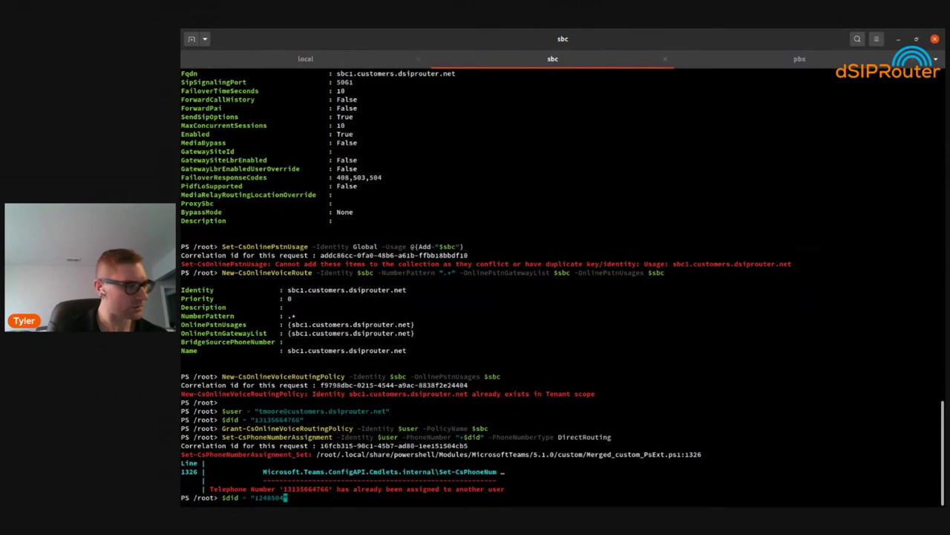
{"action": "key", "text": "alt+Tab"}
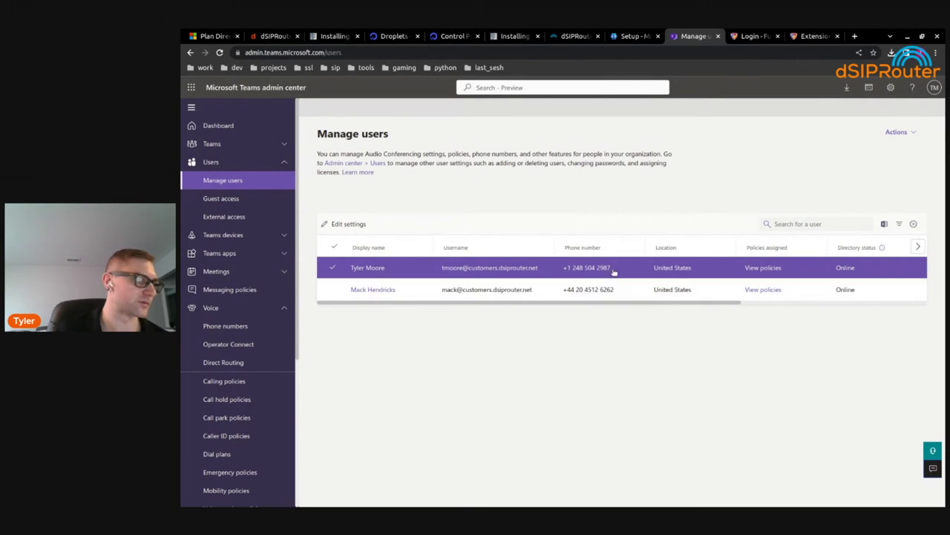
{"action": "key", "text": "alt+Tab"}
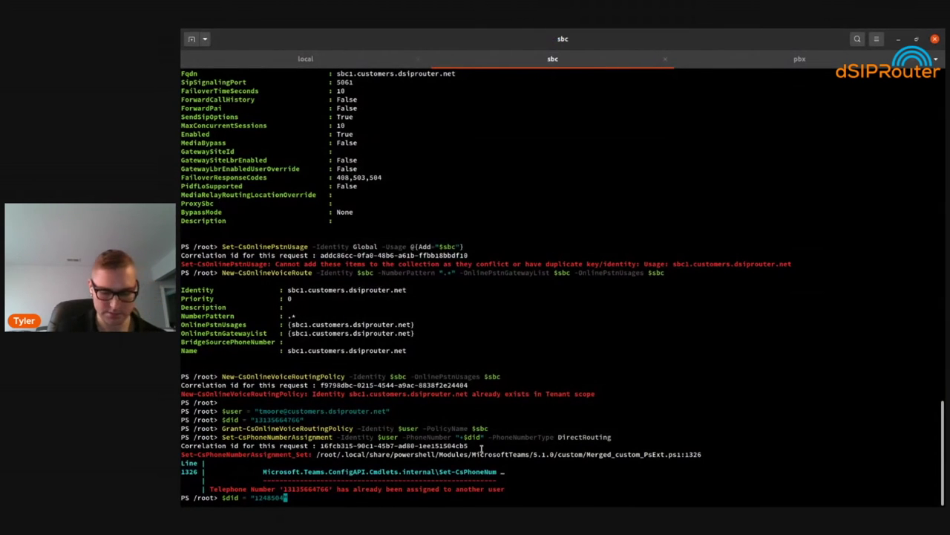
{"action": "key", "text": "Return"}
Rerun the voice routing policy grant and Set-CsPhoneNumberAssignment, both succeeding without errors
{"action": "key", "text": "Up"}
{"action": "key", "text": "Up"}
{"action": "key", "text": "Up"}
{"action": "key", "text": "Return"}
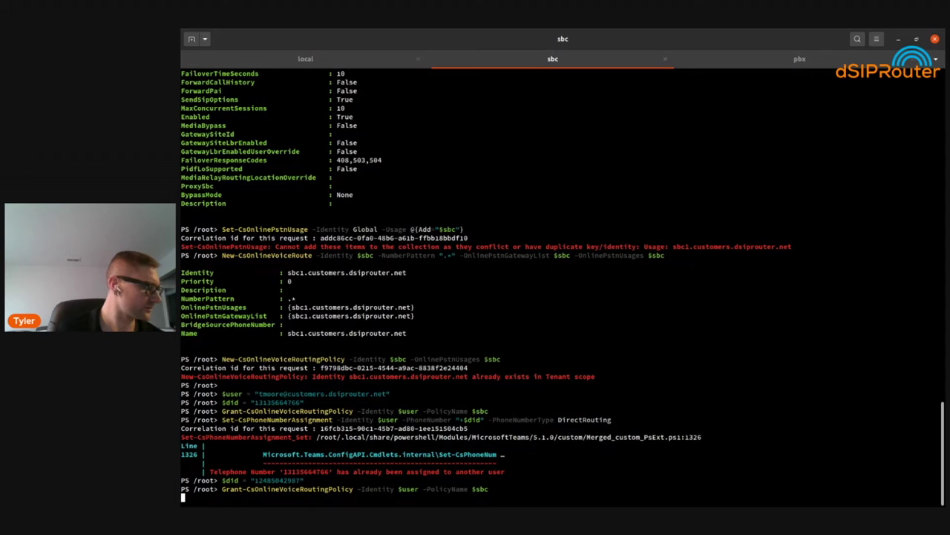
{"action": "key", "text": "Up"}
{"action": "key", "text": "Up"}
{"action": "key", "text": "Up"}
{"action": "key", "text": "Up"}
{"action": "key", "text": "Up"}
{"action": "key", "text": "Up"}
{"action": "key", "text": "Down"}
{"action": "key", "text": "Down"}
{"action": "key", "text": "Down"}
{"action": "key", "text": "Return"}
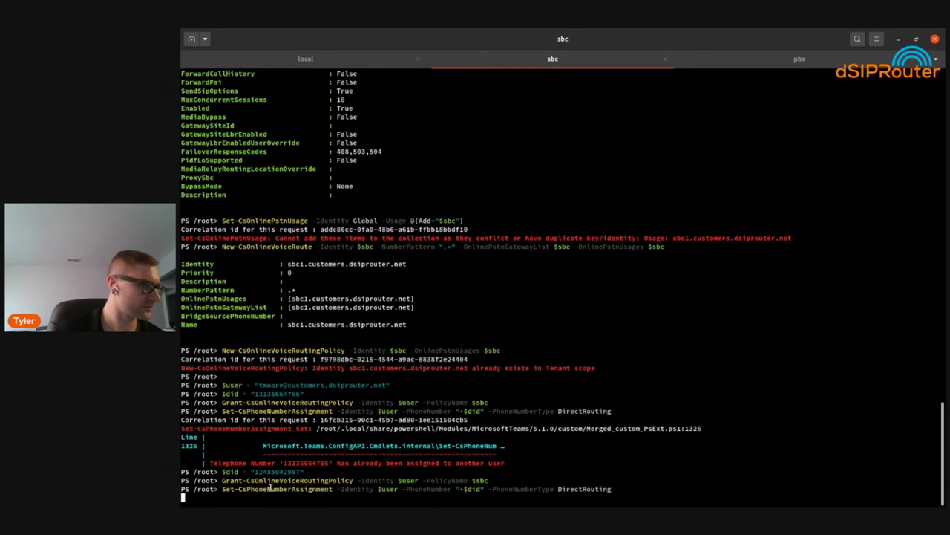
{"action": "double_click", "coordinate": [269, 488]}
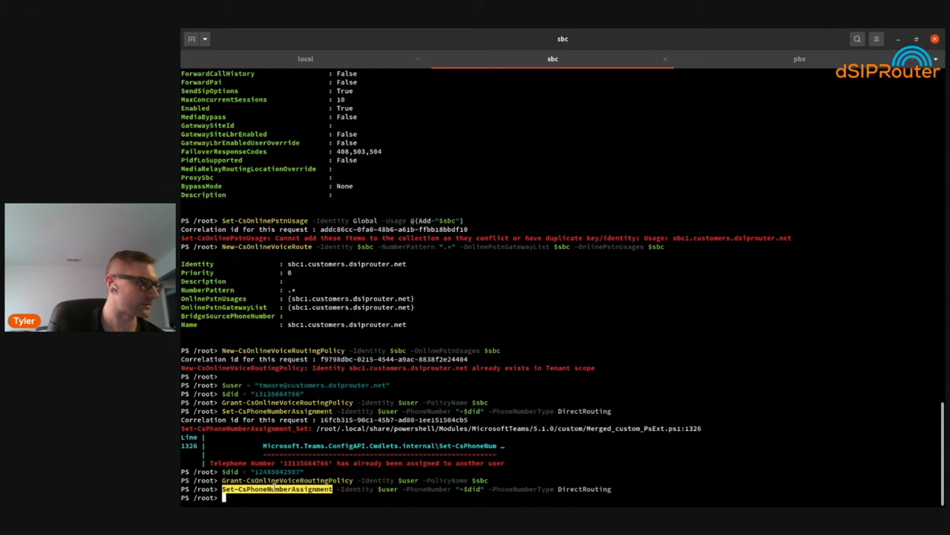
{"action": "left_click", "coordinate": [506, 255]}
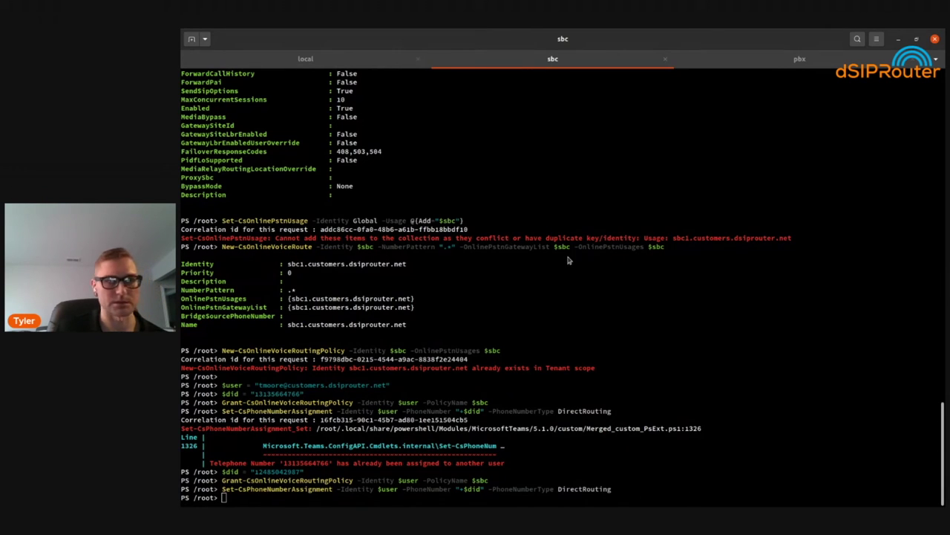
{"action": "key", "text": "alt+Tab"}
Review Voice > Phone numbers and its Routing rules tab, then Manage users
{"action": "left_click", "coordinate": [221, 180]}
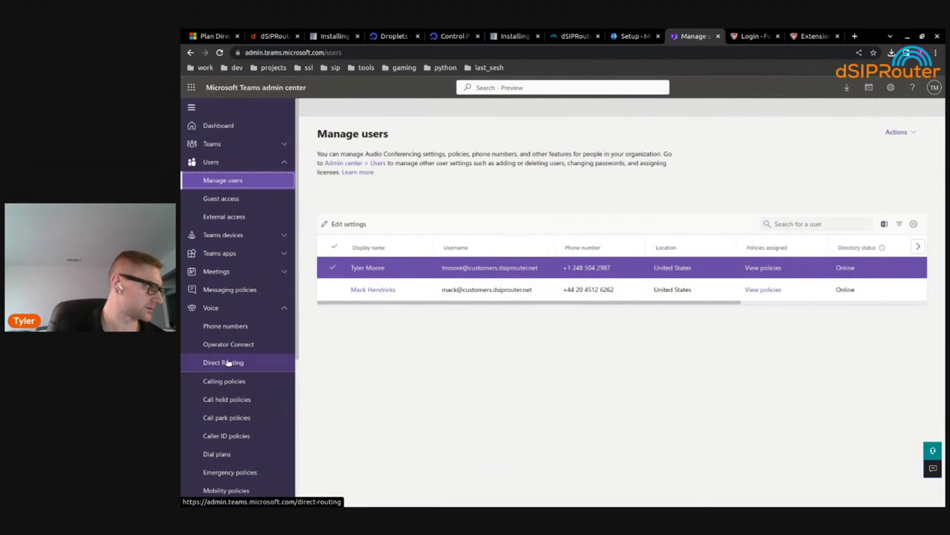
{"action": "left_click", "coordinate": [225, 326]}
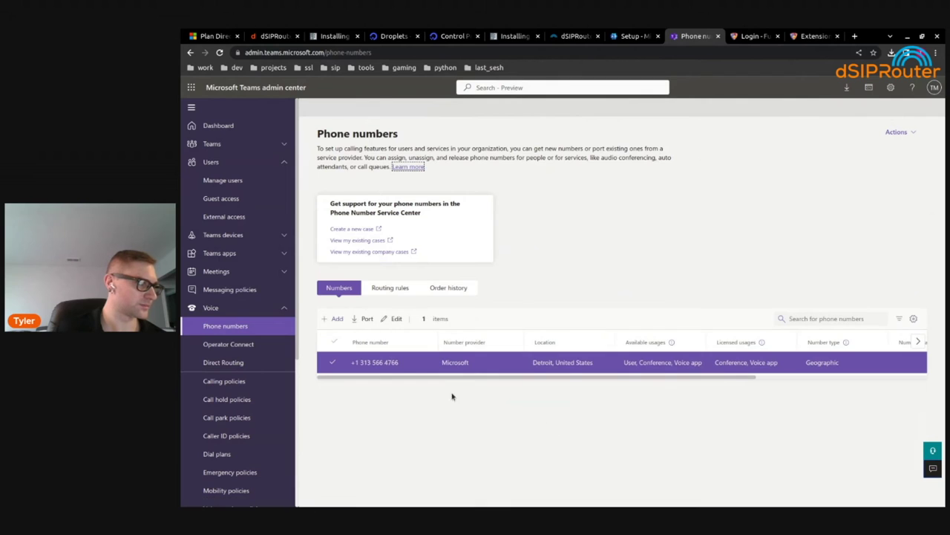
{"action": "left_click", "coordinate": [401, 289]}
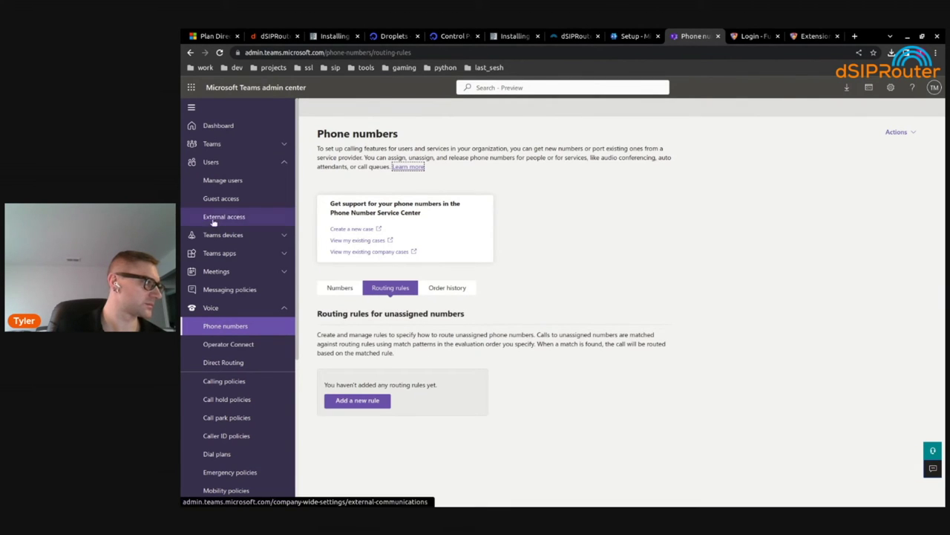
{"action": "left_click", "coordinate": [225, 181]}
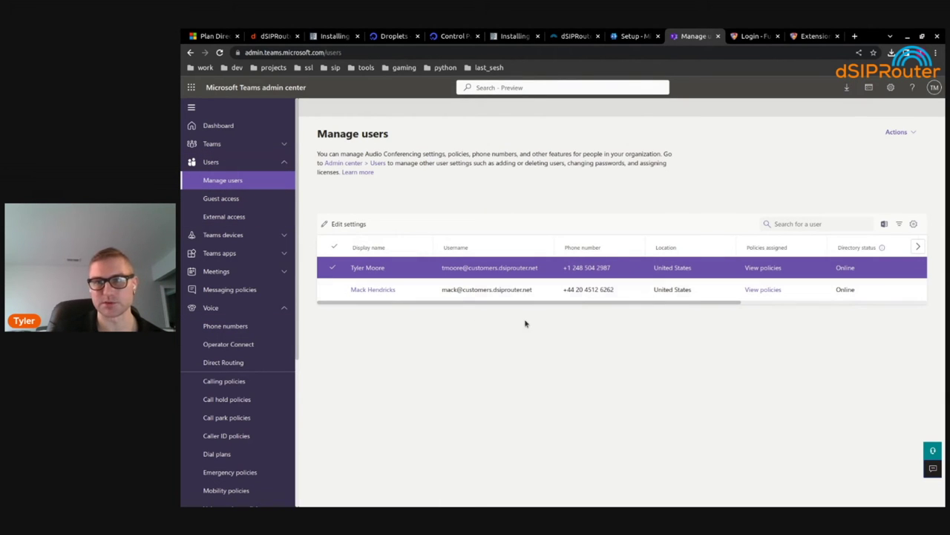
{"action": "key", "text": "alt+Tab"}
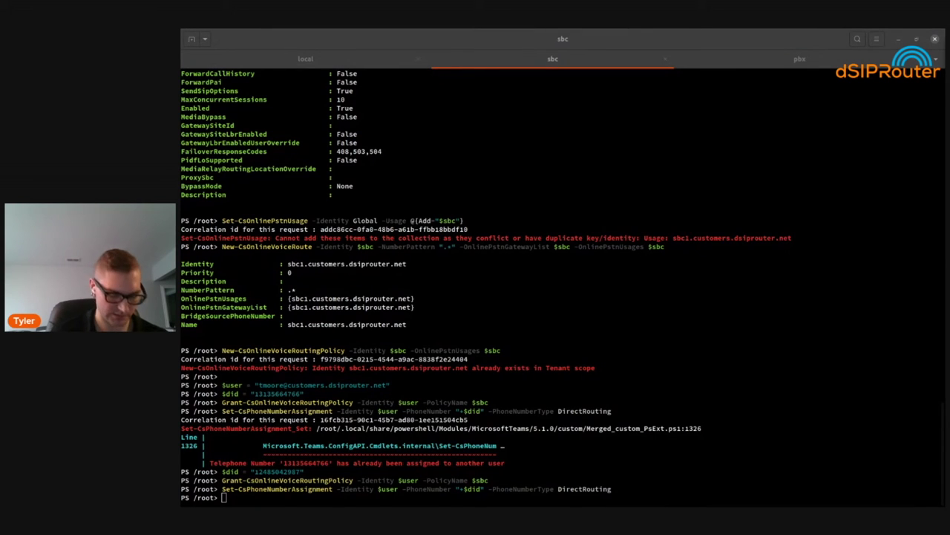
Run Get-CsOnlineUser $user | select OnlineVoiceRoutingPolicy, confirming sbc1.customers.dsiprouter.net is assigned
{"action": "left_click", "coordinate": [392, 318]}
{"action": "right_click", "coordinate": [392, 318]}
{"action": "left_click", "coordinate": [416, 351]}
{"action": "type", "text": "tingPolicy"}
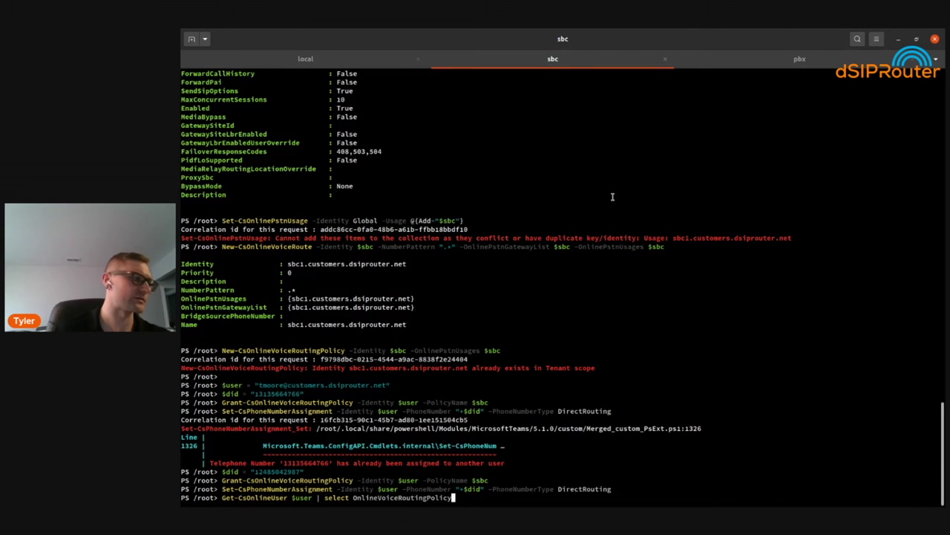
{"action": "key", "text": "Return"}
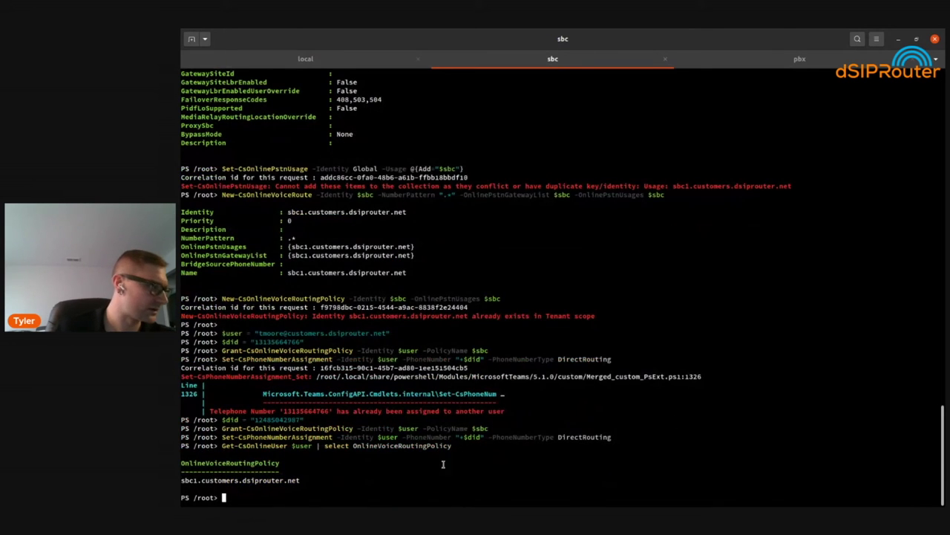
{"action": "double_click", "coordinate": [228, 462]}
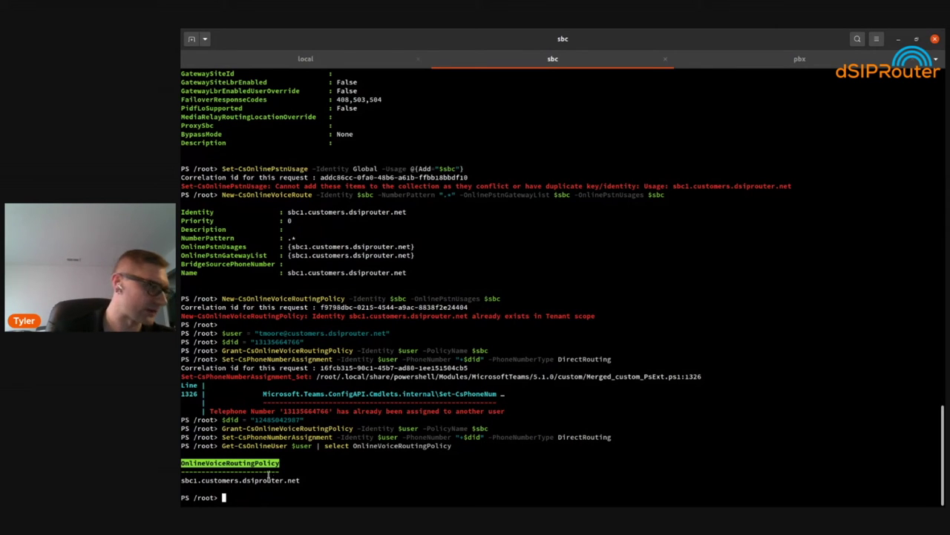
{"action": "double_click", "coordinate": [245, 481]}
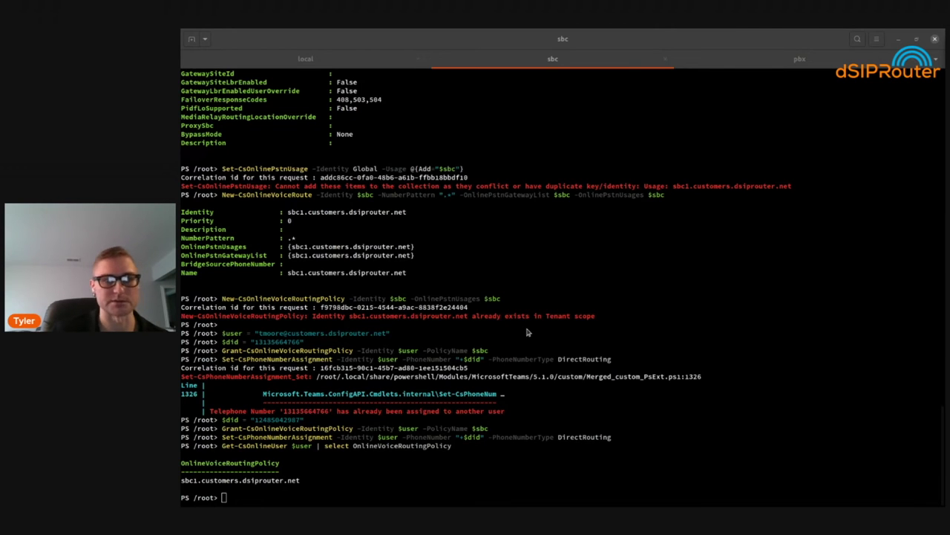
{"action": "key", "text": "alt+Tab"}
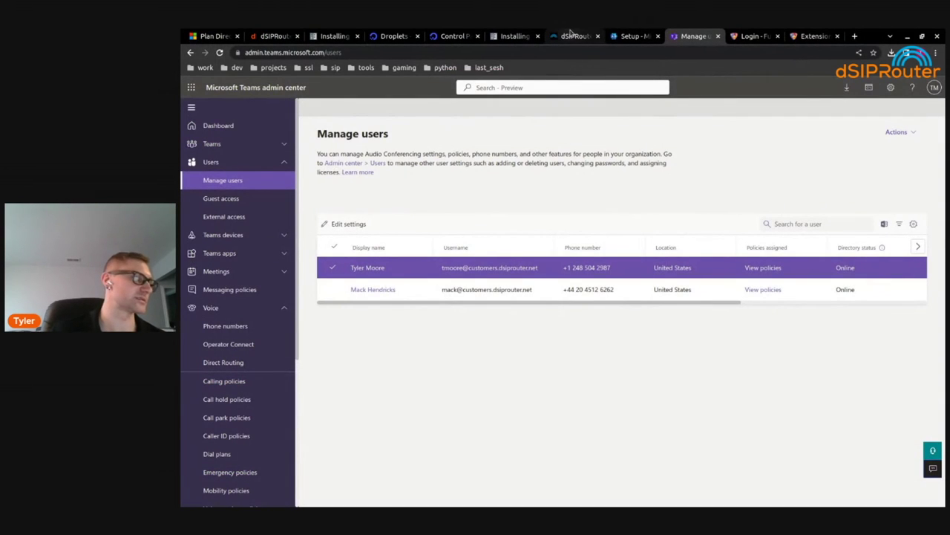
Add domain sbc1.customers.dsiprouter.net as Microsoft Teams Direct Routing and view its connectivity status
{"action": "left_click", "coordinate": [571, 34]}
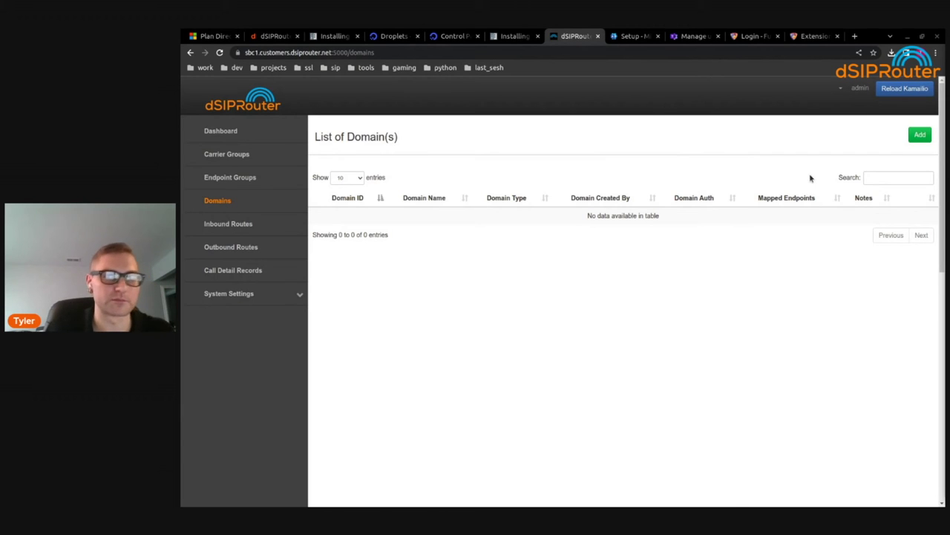
{"action": "left_click", "coordinate": [920, 135]}
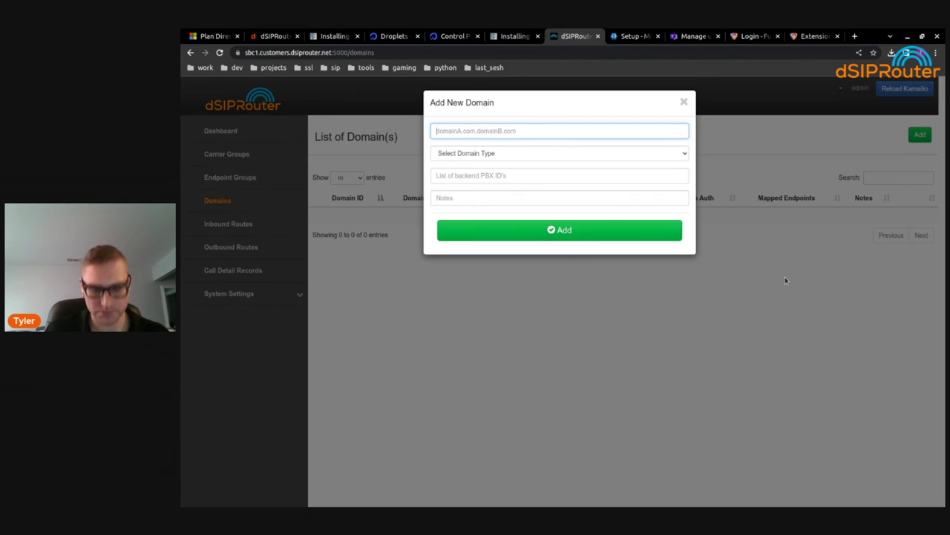
{"action": "type", "text": "sb"}
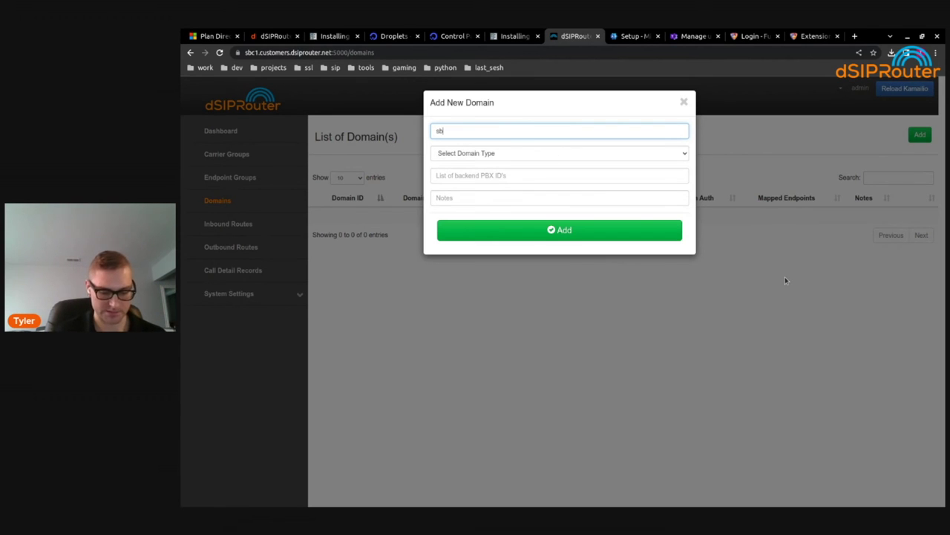
{"action": "type", "text": "c1"}
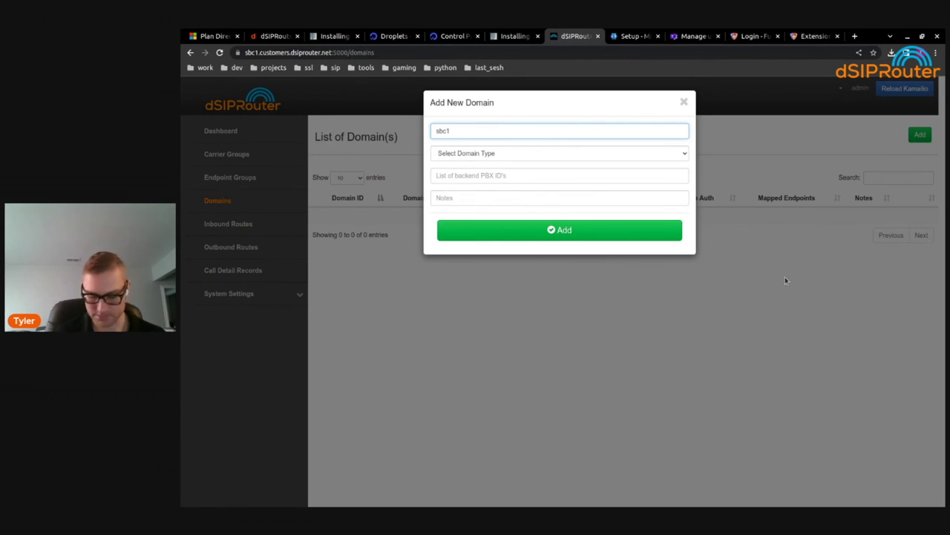
{"action": "type", "text": ".customers.dsiprouter.net"}
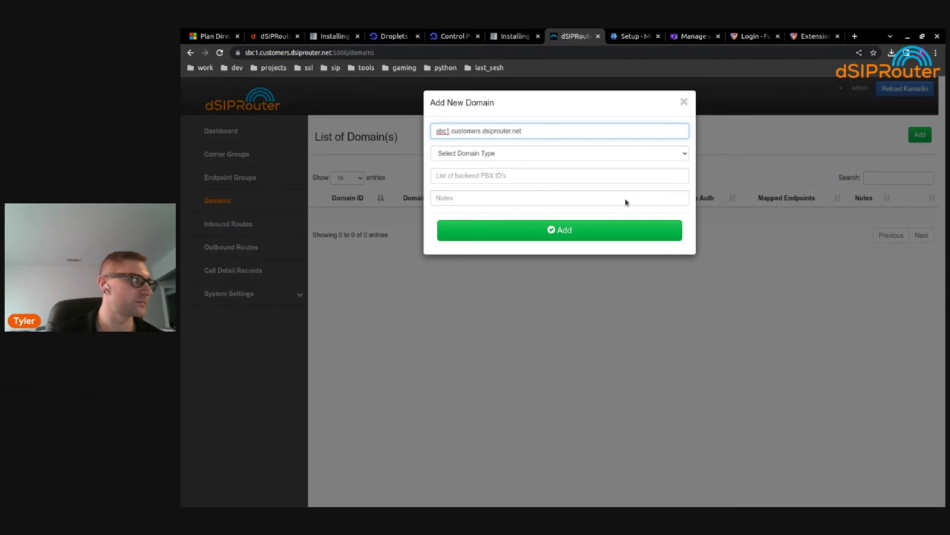
{"action": "left_click", "coordinate": [555, 155]}
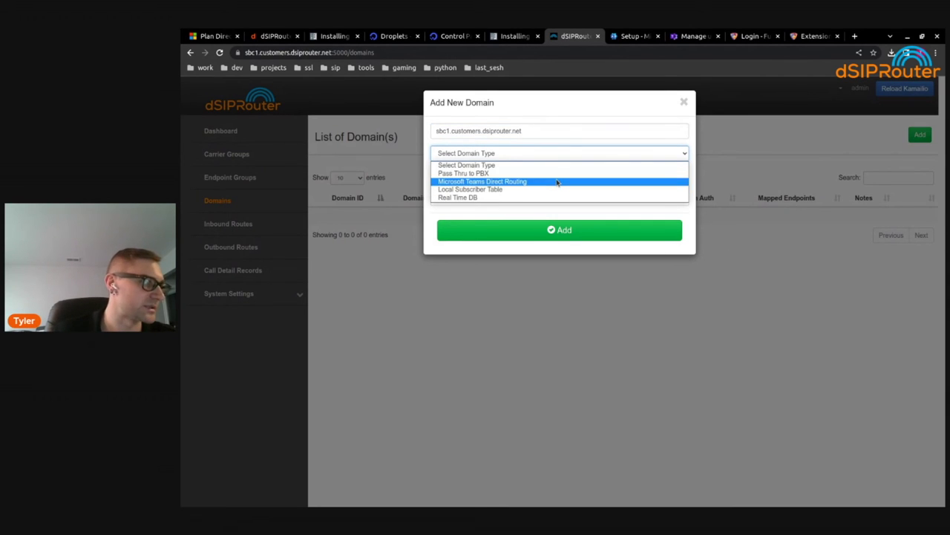
{"action": "left_click", "coordinate": [557, 181]}
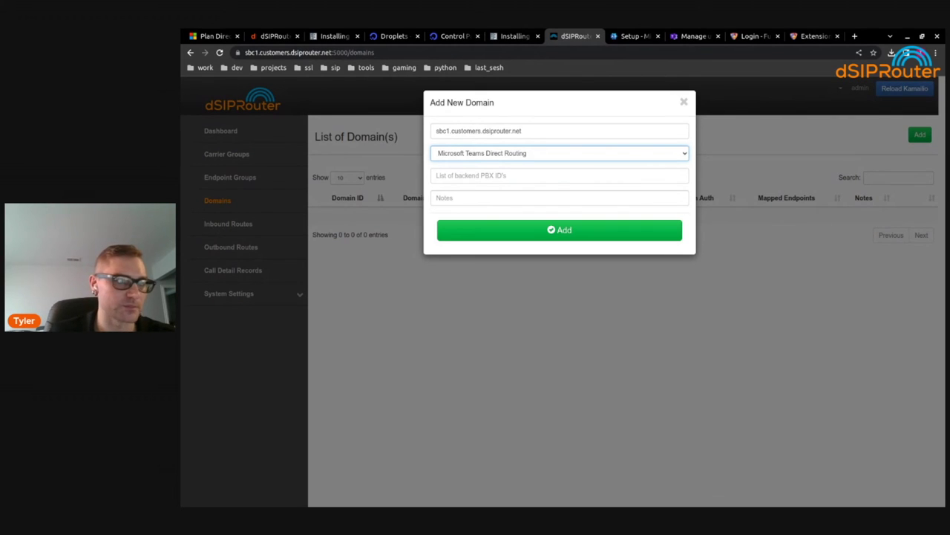
{"action": "left_click", "coordinate": [539, 176]}
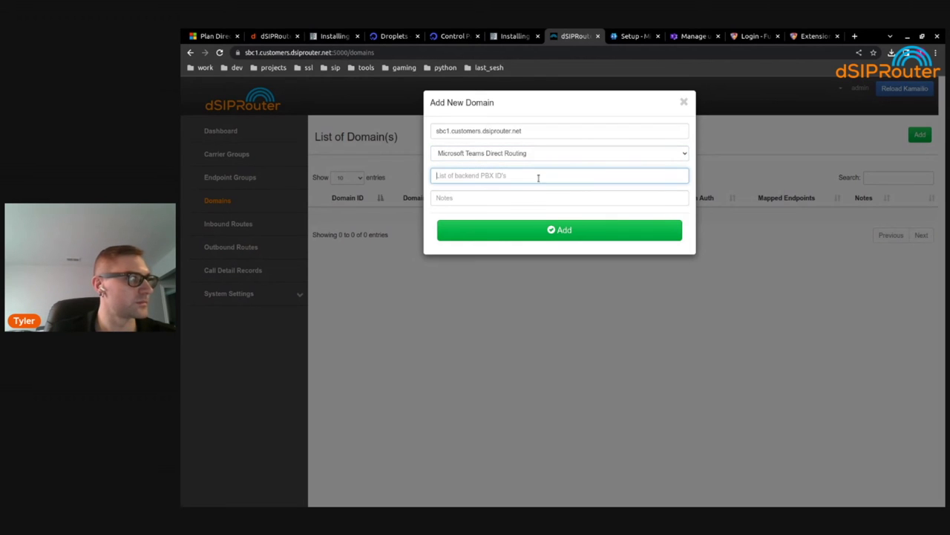
{"action": "left_click", "coordinate": [562, 231]}
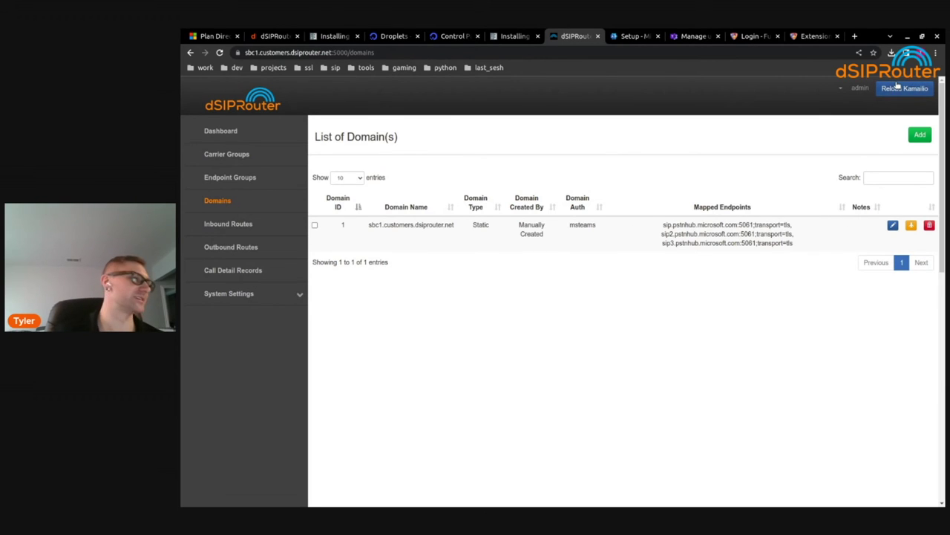
{"action": "left_click", "coordinate": [912, 226]}
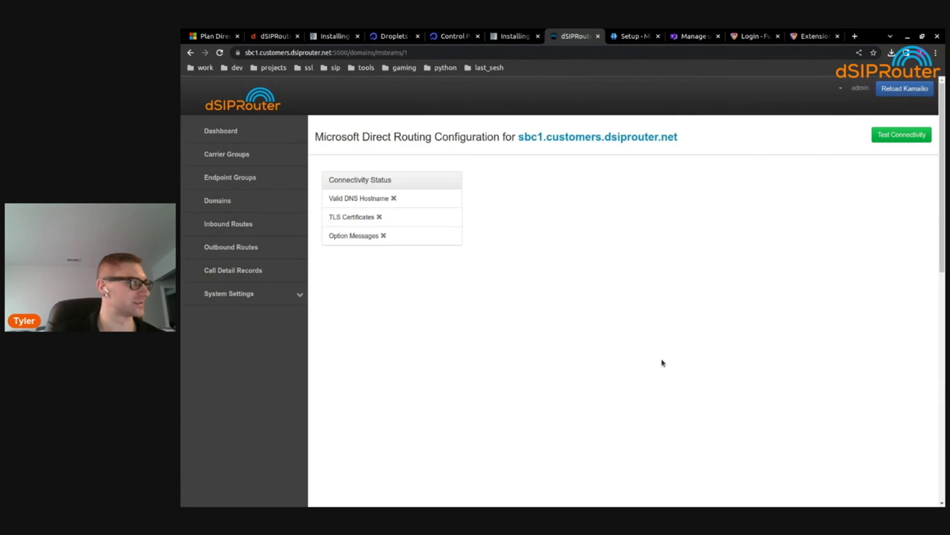
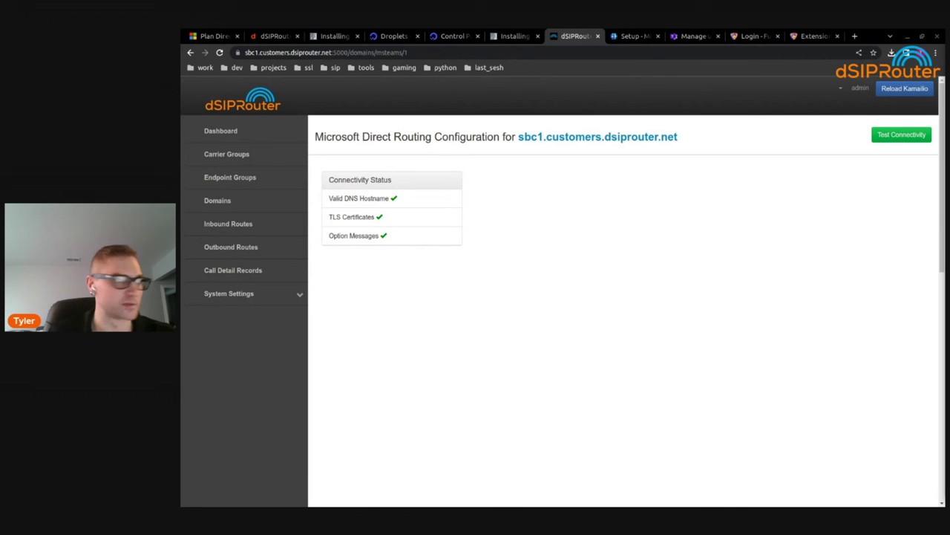
Add a carrier group named 'FusionPBX Carrier' that uses IP authentication
{"action": "left_click", "coordinate": [237, 154]}
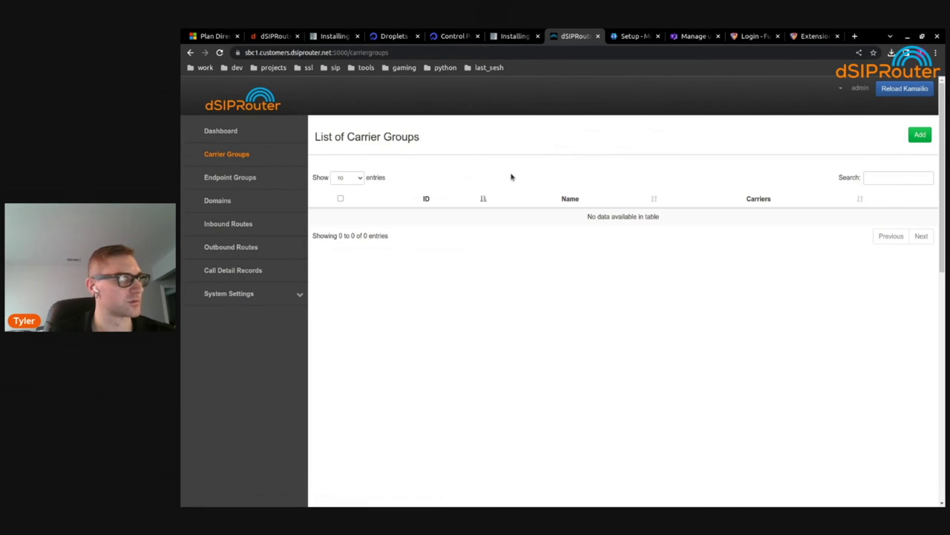
{"action": "left_click", "coordinate": [920, 134]}
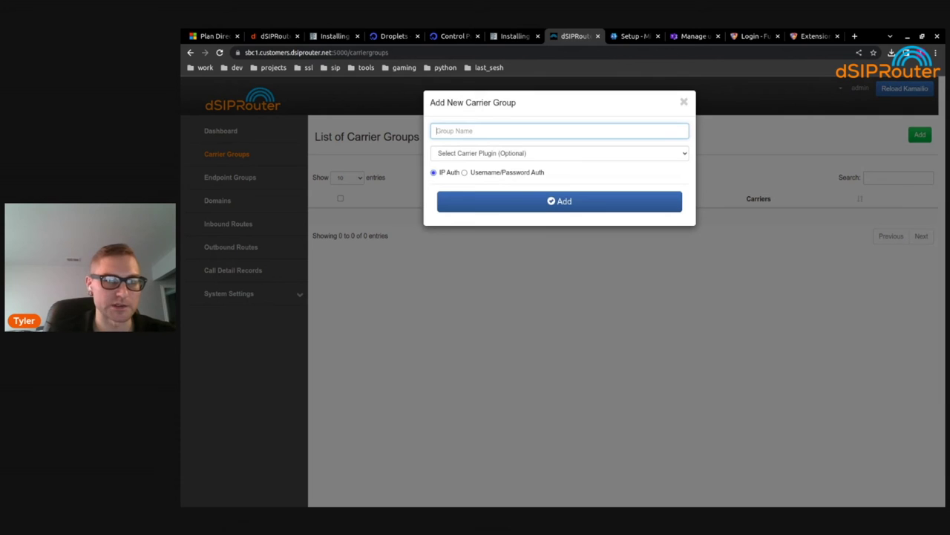
{"action": "type", "text": "Fusion"}
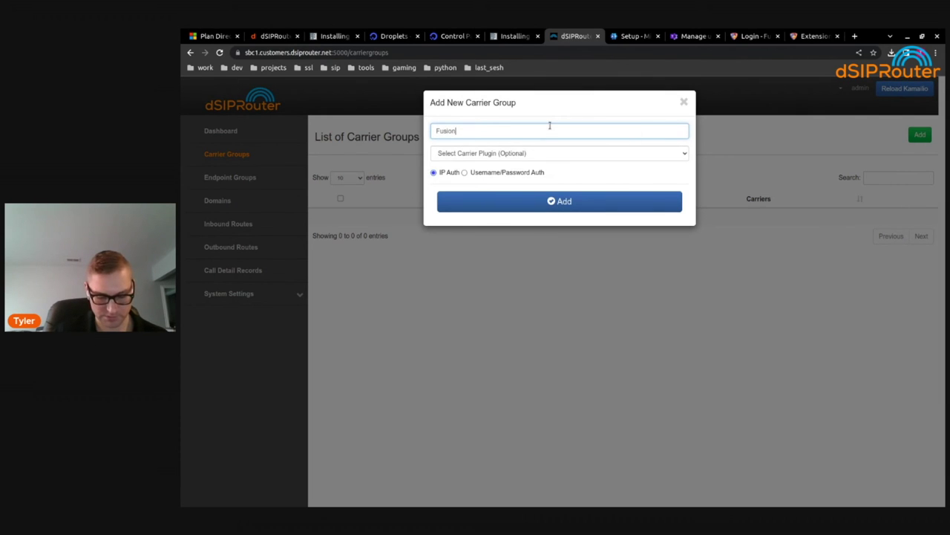
{"action": "type", "text": "PBX "}
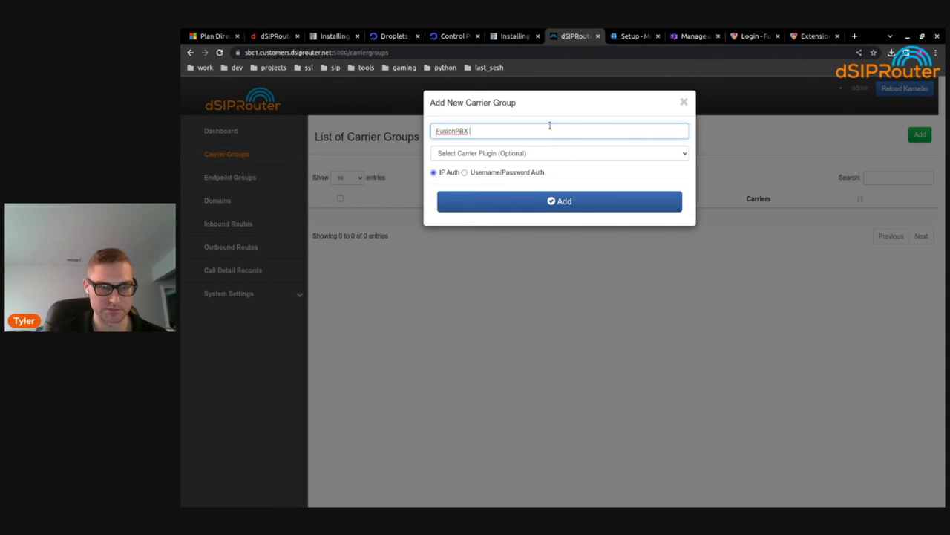
{"action": "type", "text": "Carrier"}
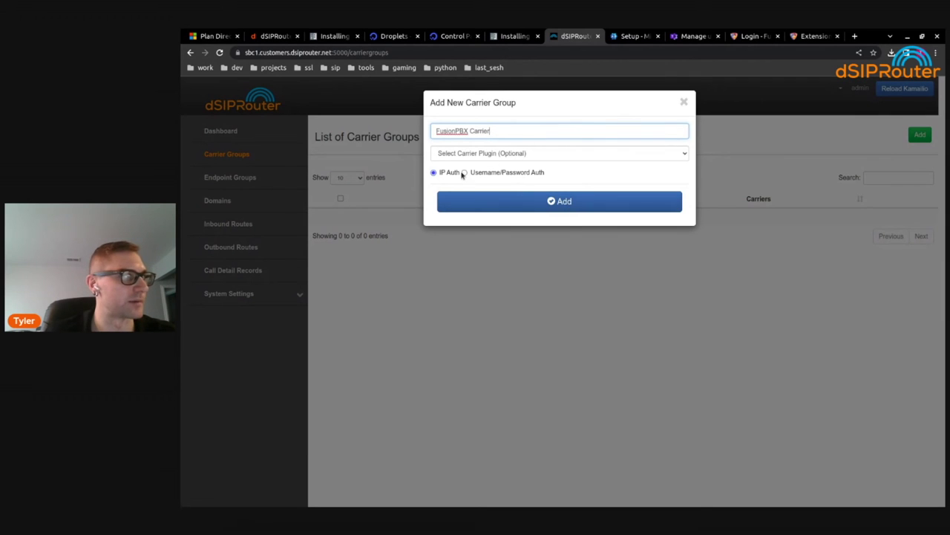
{"action": "left_click", "coordinate": [594, 204]}
Add endpoint 'FusionPBX' at pbx1.customers.dsiprouter.net with outbound prefix 34 to the group
{"action": "left_click", "coordinate": [840, 217]}
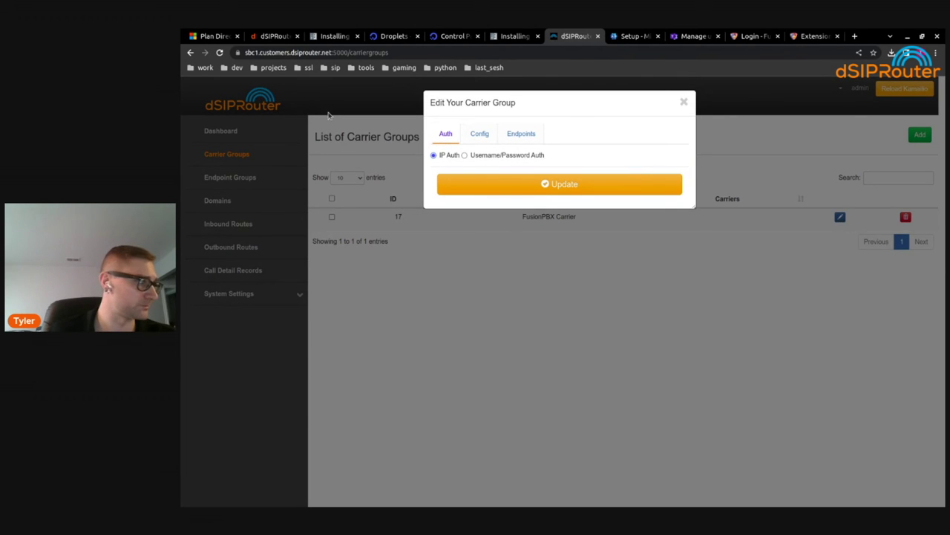
{"action": "left_click", "coordinate": [524, 140]}
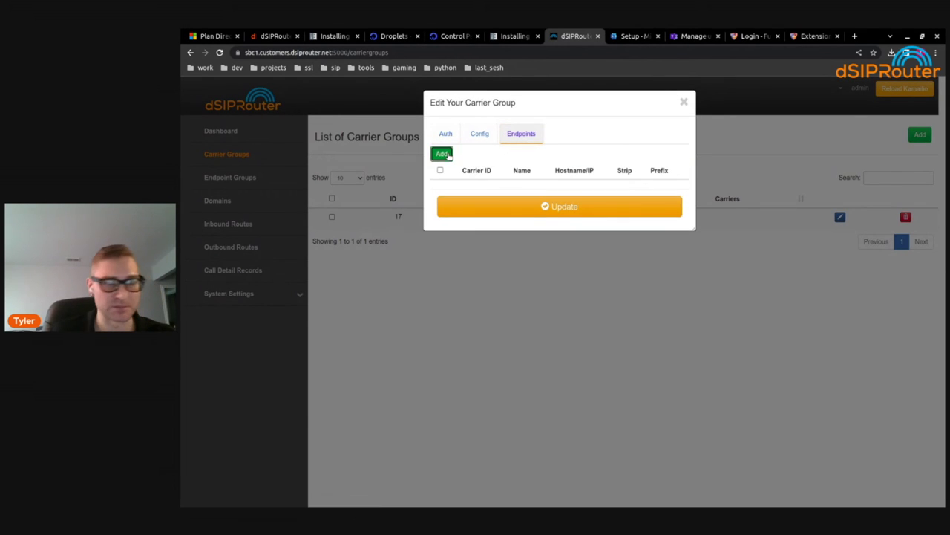
{"action": "left_click", "coordinate": [441, 153]}
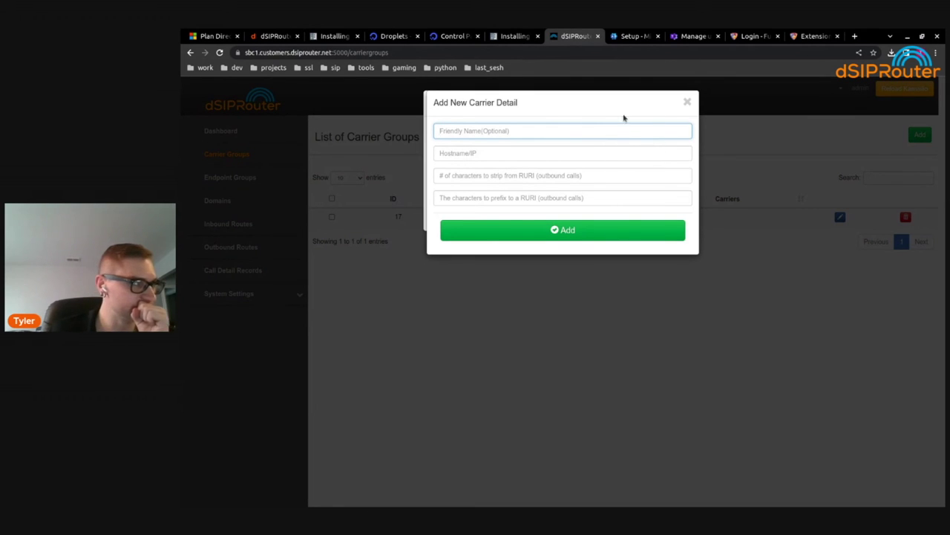
{"action": "left_click", "coordinate": [461, 134]}
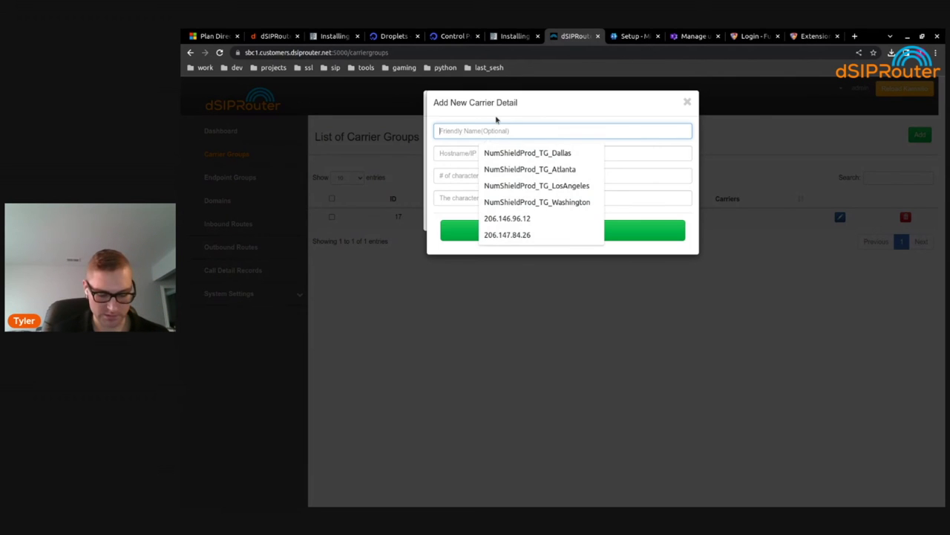
{"action": "type", "text": "Fusion"}
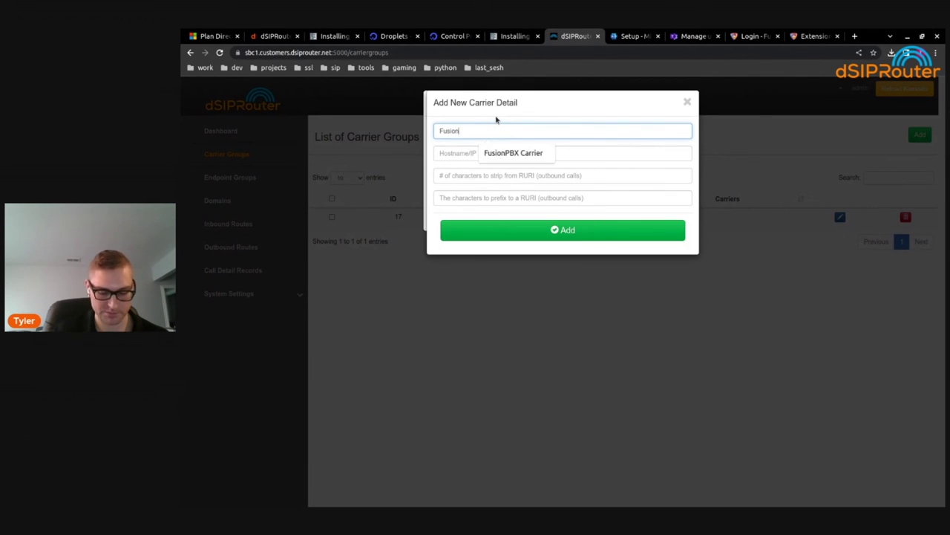
{"action": "type", "text": "PBX"}
{"action": "key", "text": "Tab"}
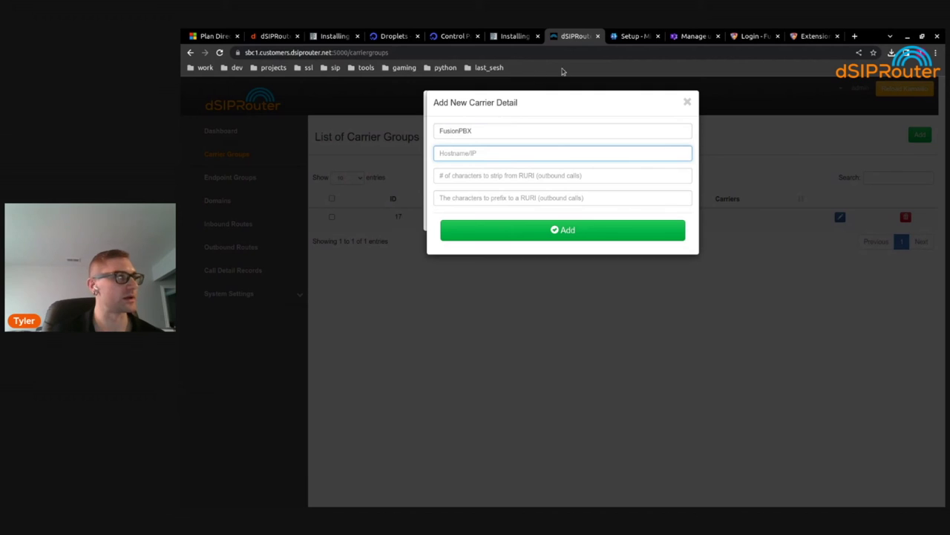
{"action": "type", "text": "pbx1"}
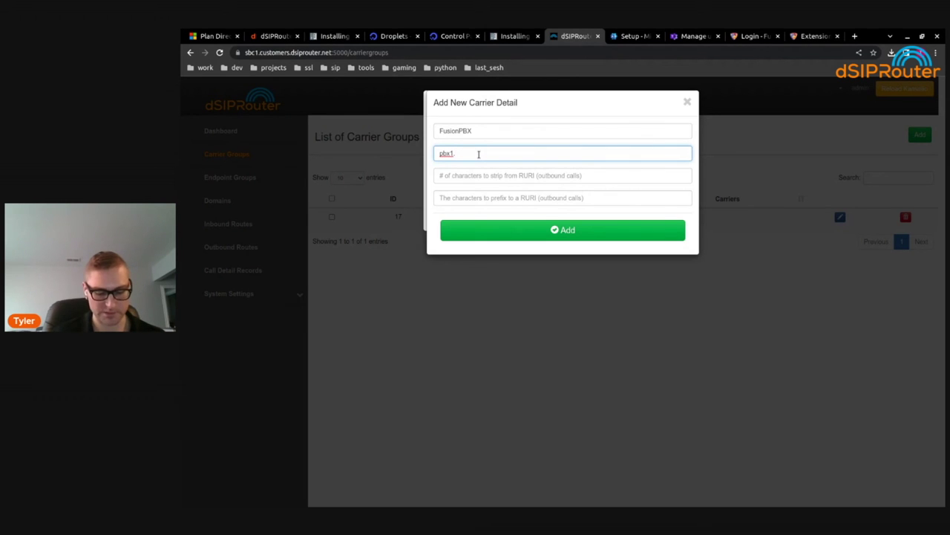
{"action": "type", "text": "."}
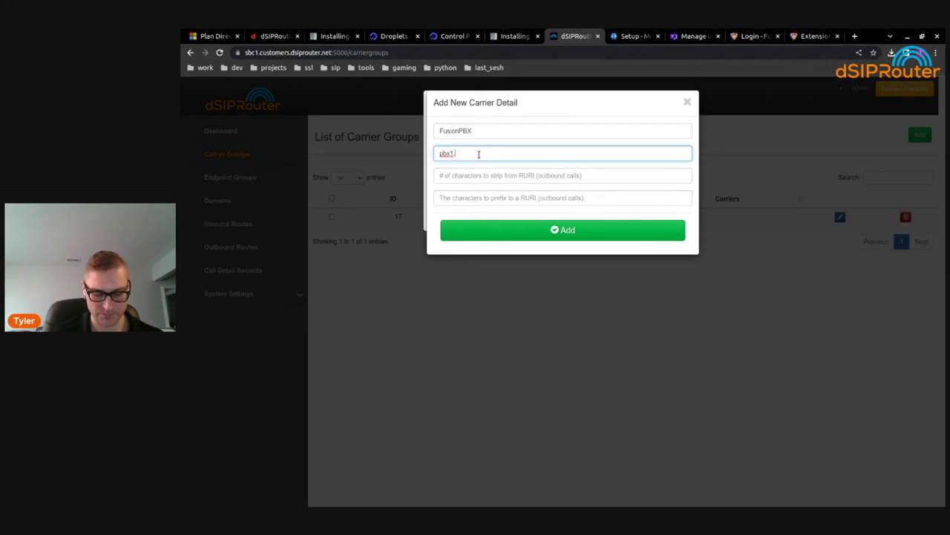
{"action": "type", "text": "customers"}
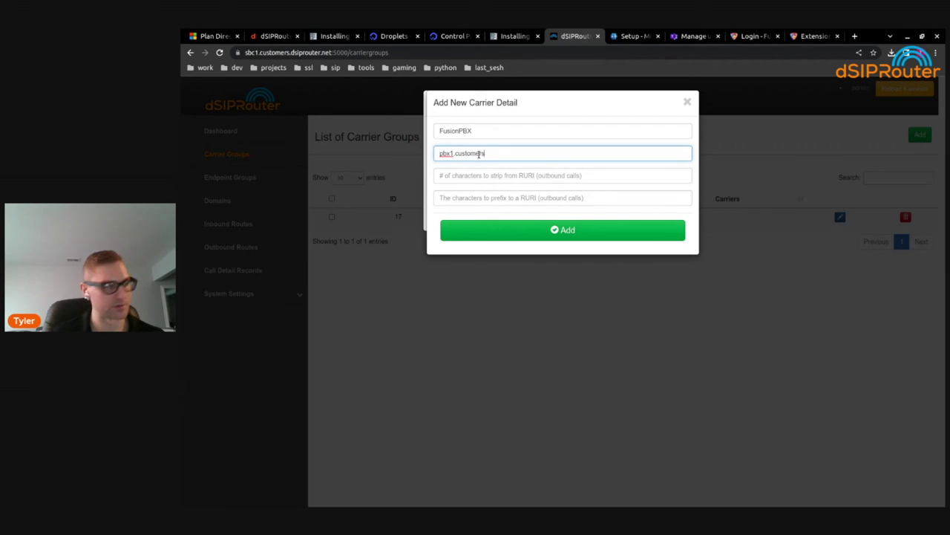
{"action": "type", "text": ".dsiprout"}
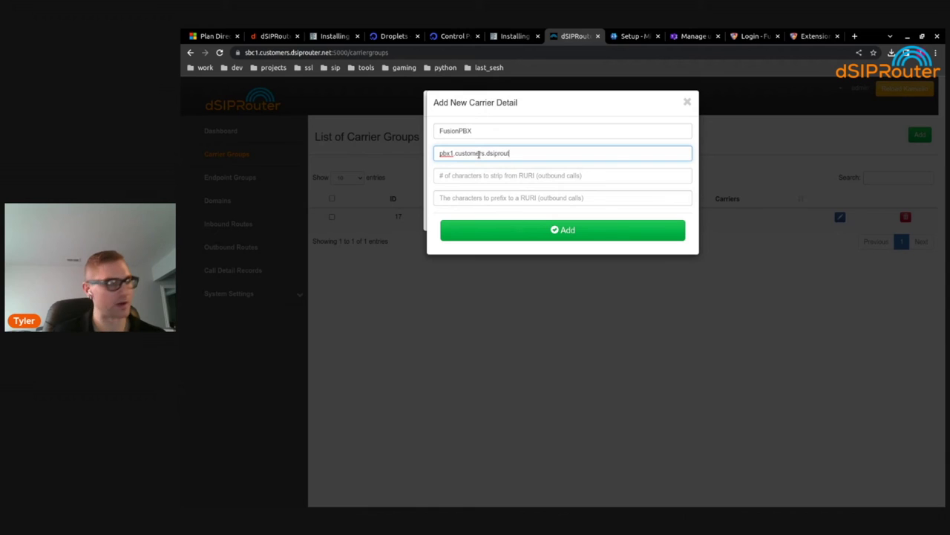
{"action": "type", "text": "er.net"}
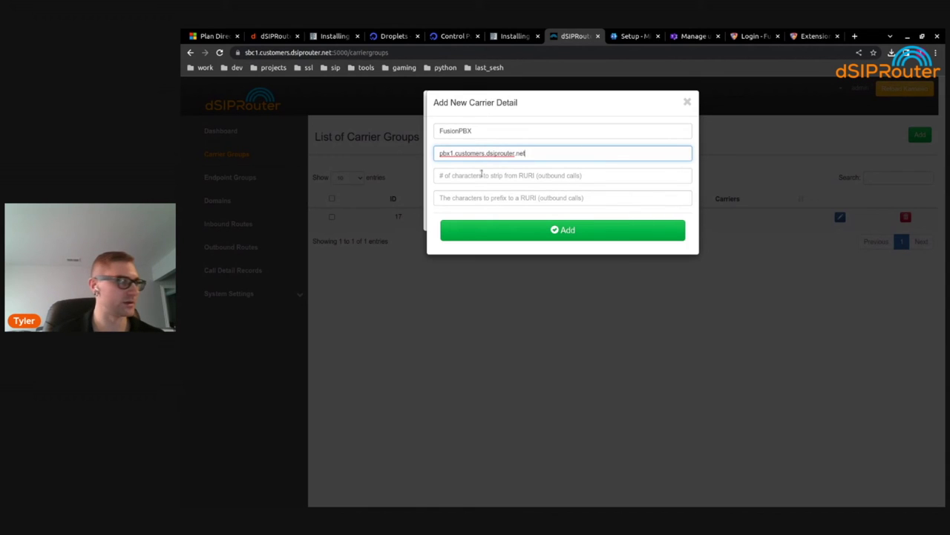
{"action": "left_click", "coordinate": [560, 176]}
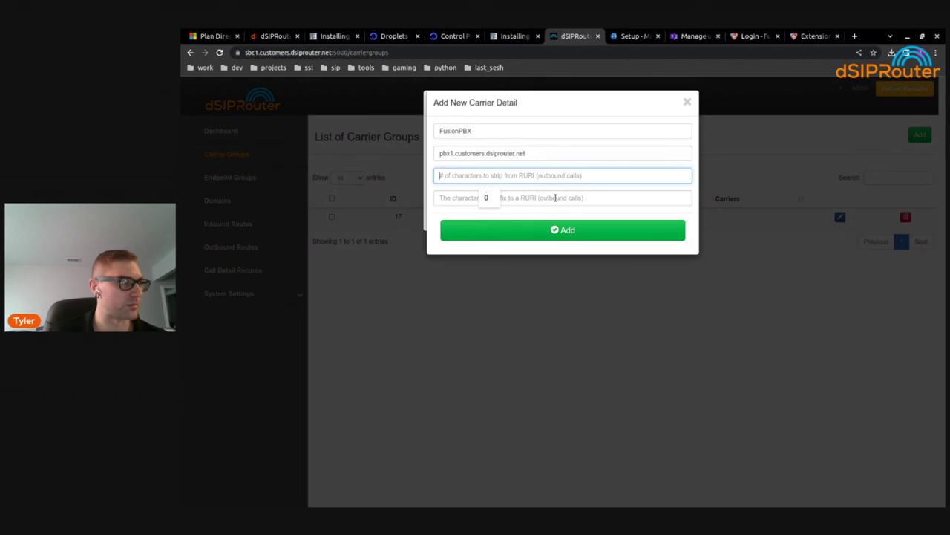
{"action": "left_click", "coordinate": [555, 198]}
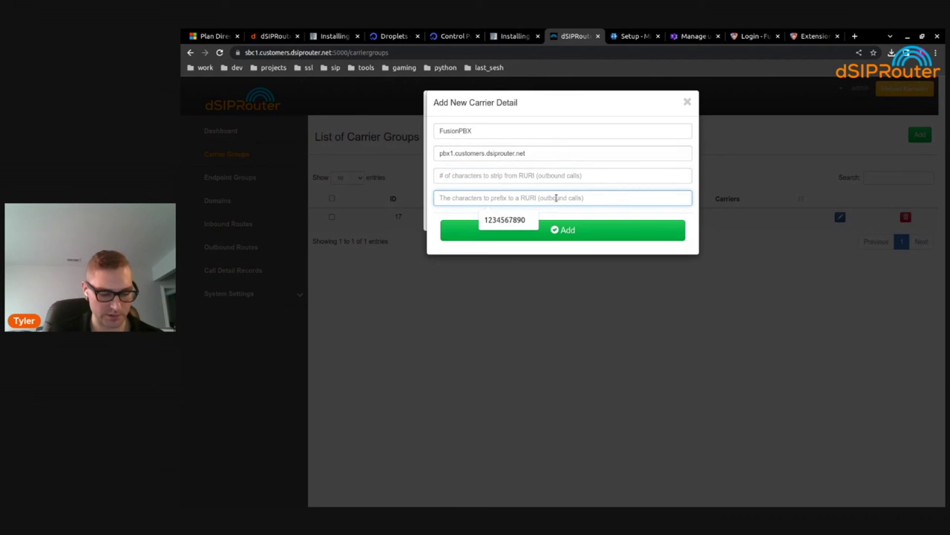
{"action": "type", "text": "34"}
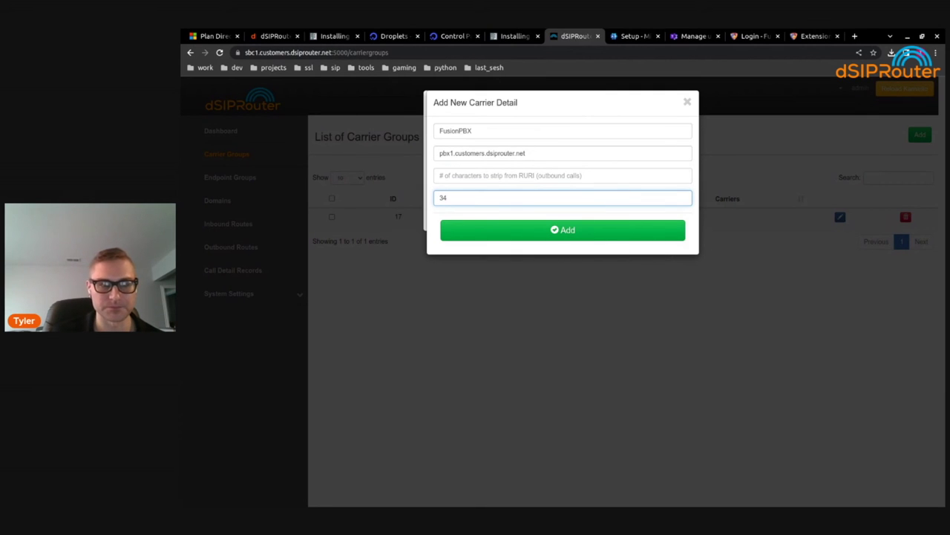
{"action": "left_click", "coordinate": [567, 230]}
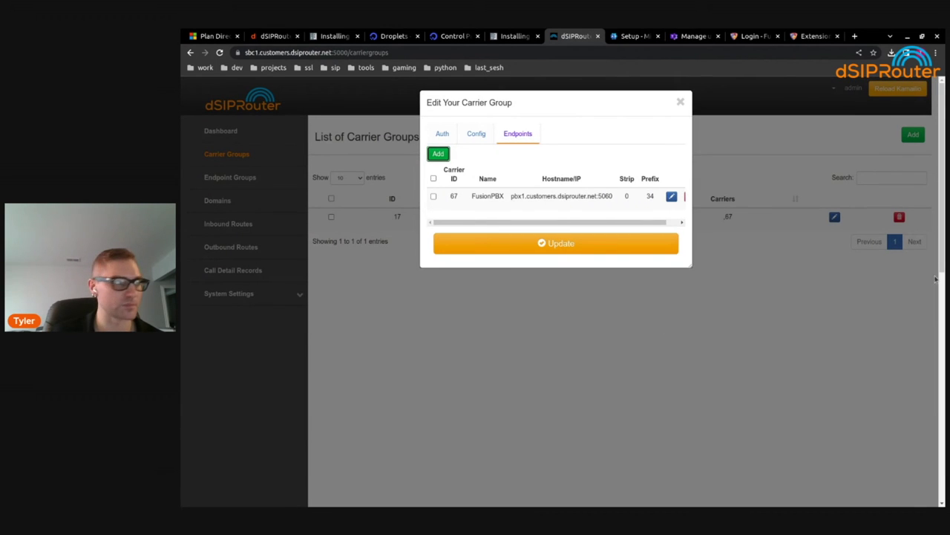
Update the FusionPBX Carrier group, check FusionPBX's gateways, then reopen the group for editing
{"action": "left_click", "coordinate": [602, 245]}
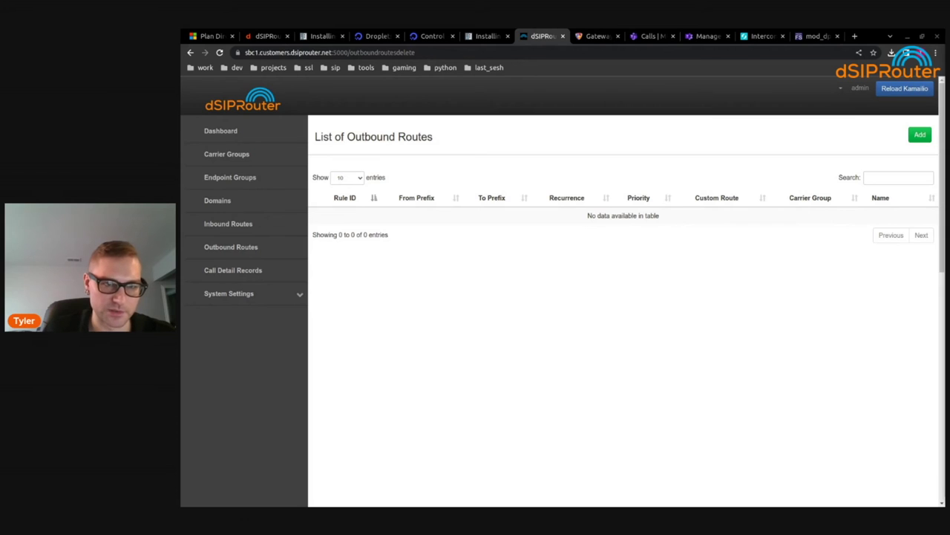
{"action": "left_click", "coordinate": [597, 35]}
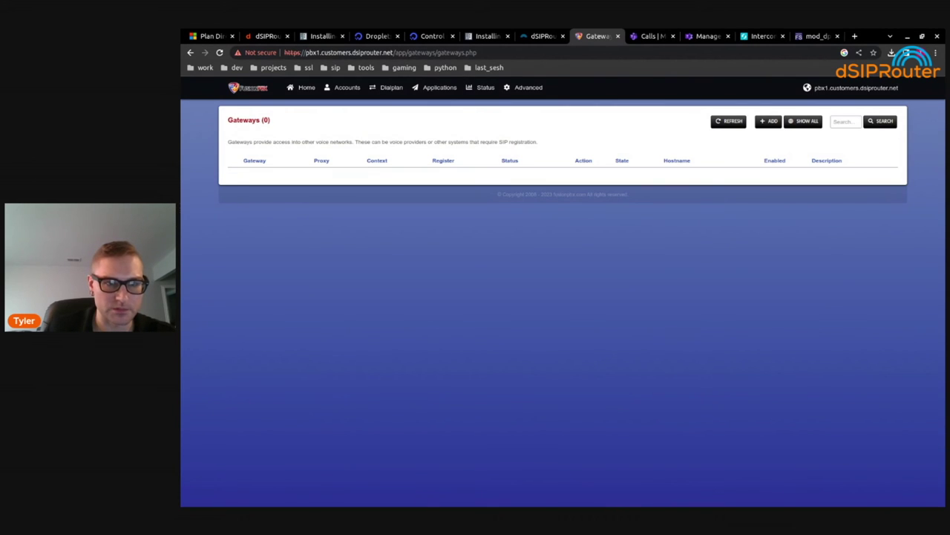
{"action": "left_click", "coordinate": [543, 35]}
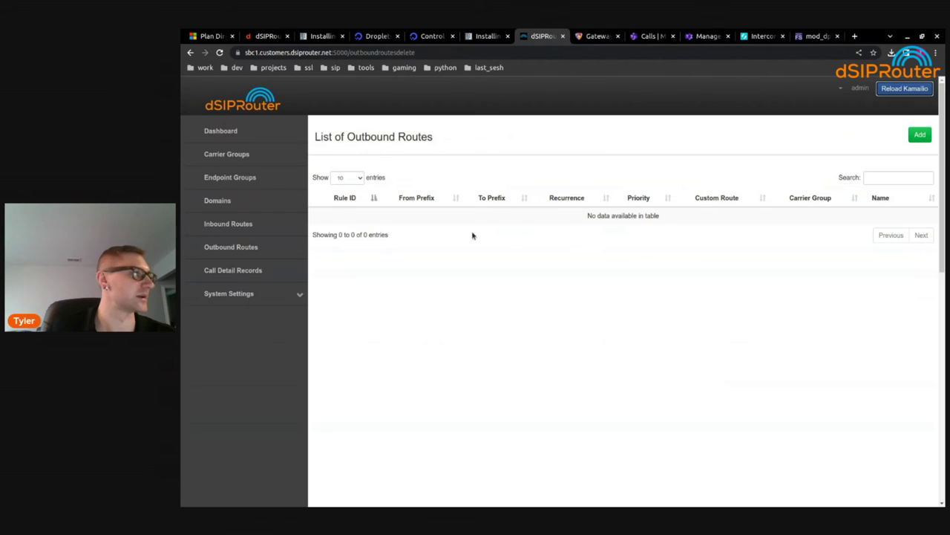
{"action": "left_click", "coordinate": [228, 155]}
{"action": "left_click", "coordinate": [840, 217]}
Delete the old FusionPBX Carrier group from the carrier group list
{"action": "left_click", "coordinate": [520, 134]}
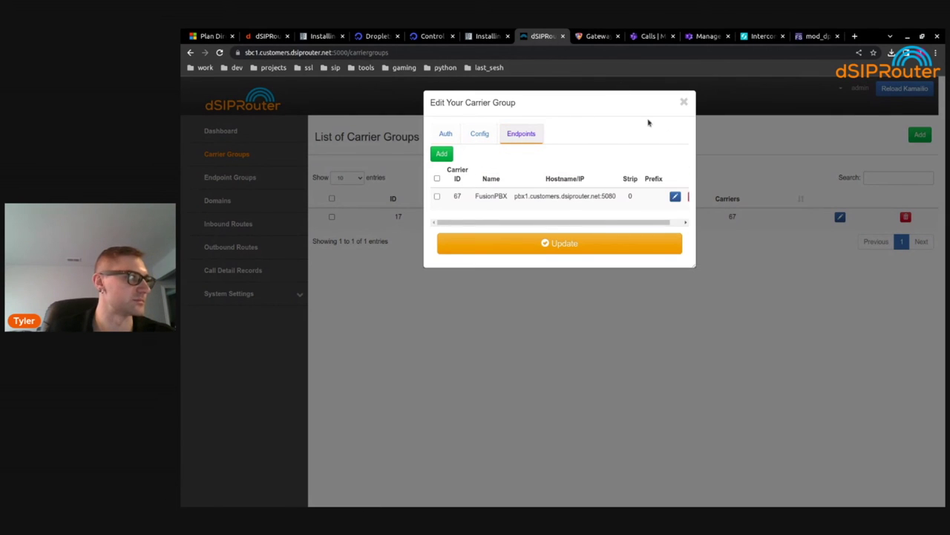
{"action": "left_click", "coordinate": [684, 102]}
{"action": "left_click", "coordinate": [906, 216]}
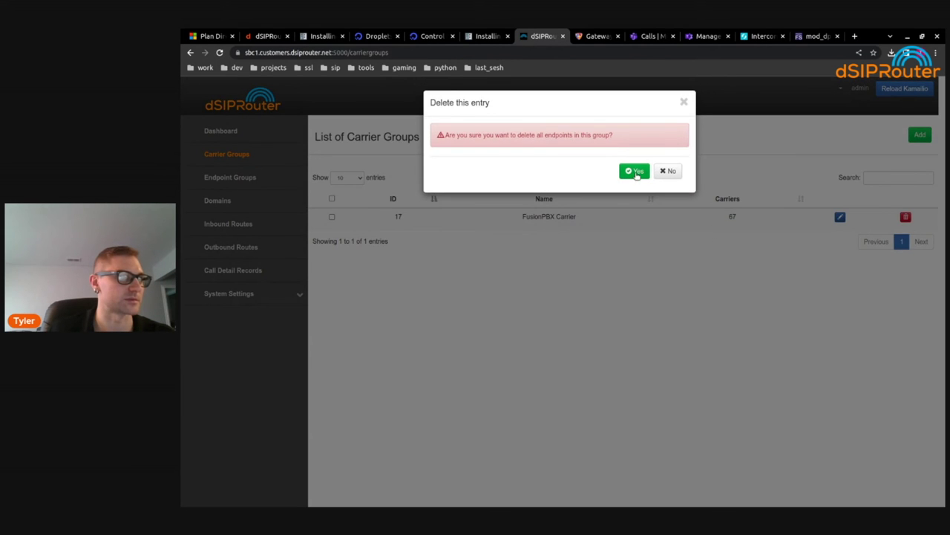
{"action": "left_click", "coordinate": [633, 171]}
Add a new carrier group named 'FuxionPBX Carrier' and open it for editing
{"action": "left_click", "coordinate": [920, 134]}
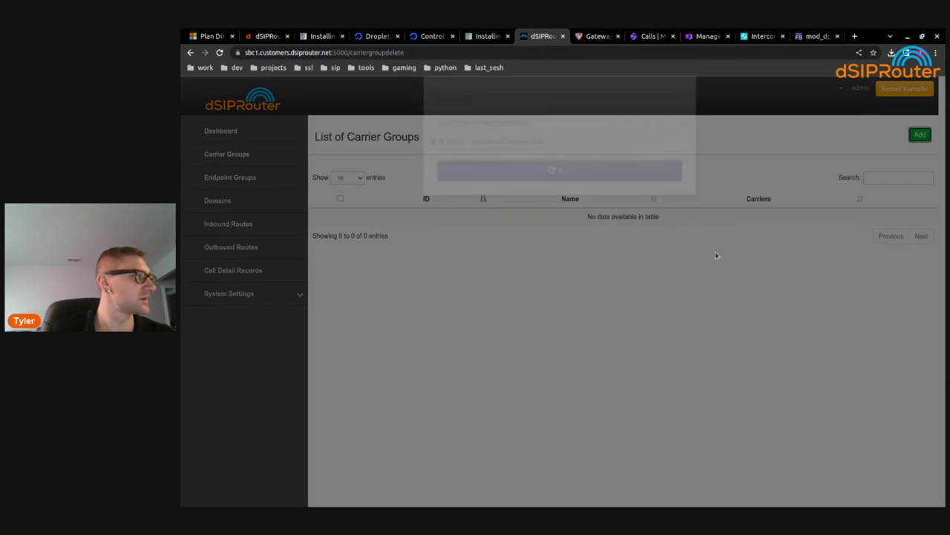
{"action": "left_click", "coordinate": [520, 135]}
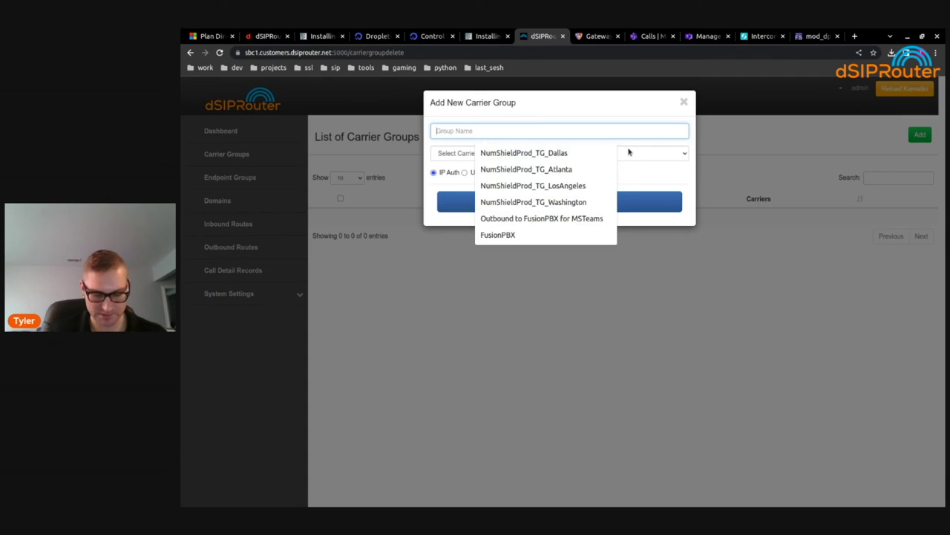
{"action": "type", "text": "FuxionPBX Carrier"}
{"action": "left_click", "coordinate": [617, 202]}
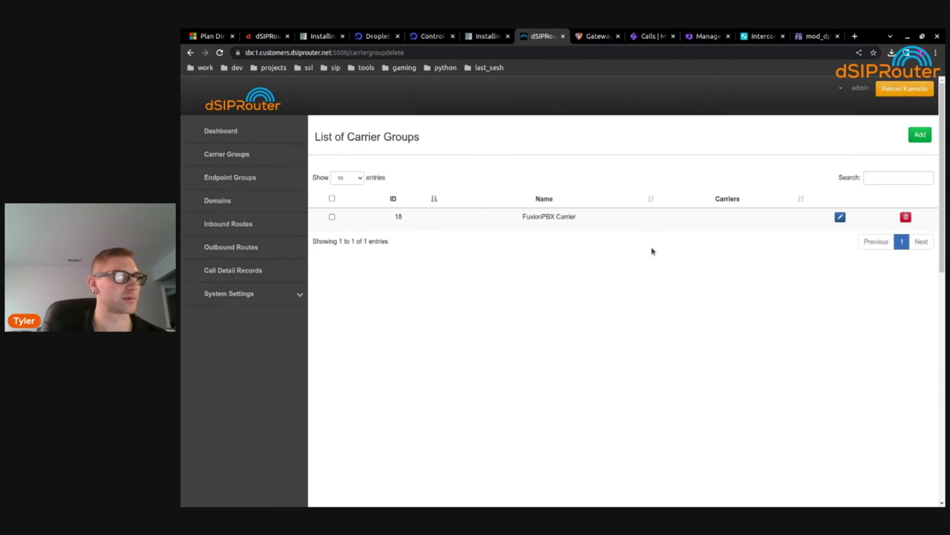
{"action": "left_click", "coordinate": [840, 217]}
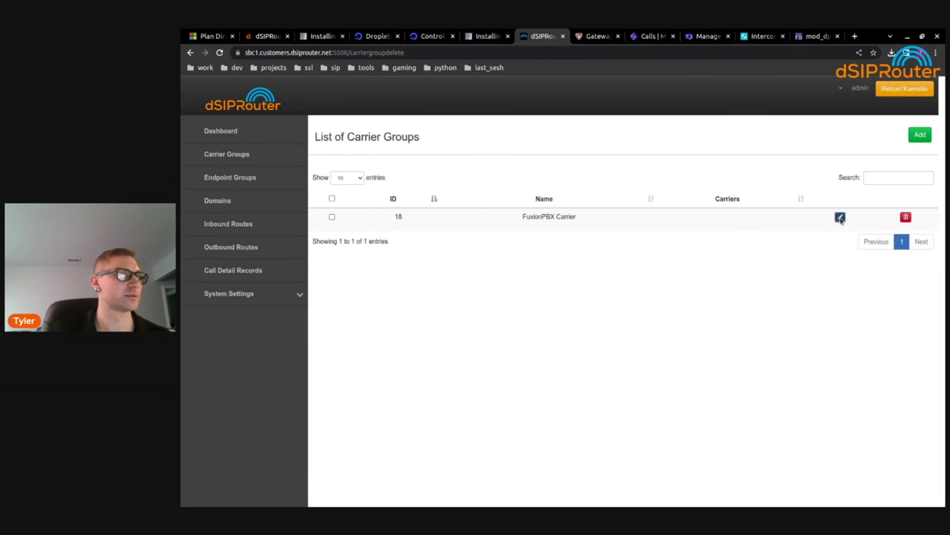
Start a new endpoint in the group with friendly name 'FusionPPBX'
{"action": "left_click", "coordinate": [531, 135]}
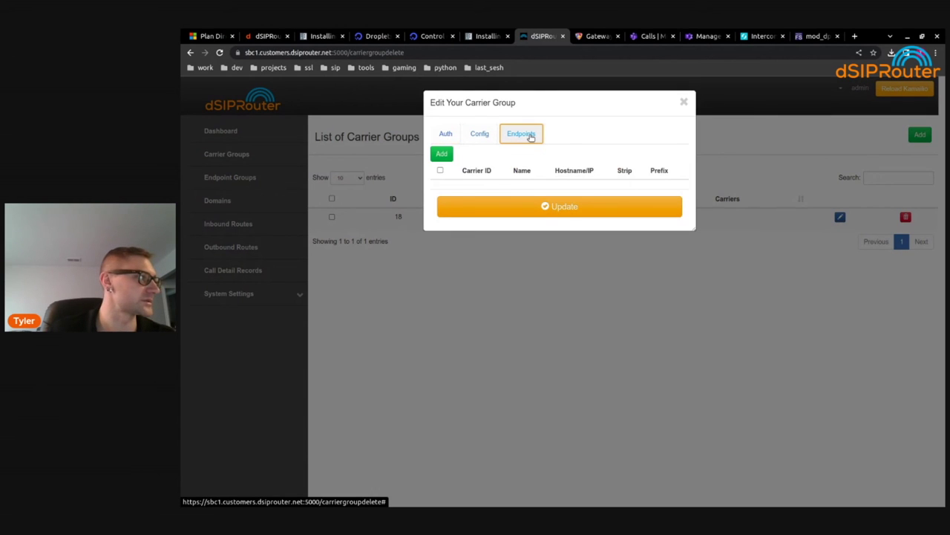
{"action": "left_click", "coordinate": [444, 153]}
{"action": "left_click", "coordinate": [489, 131]}
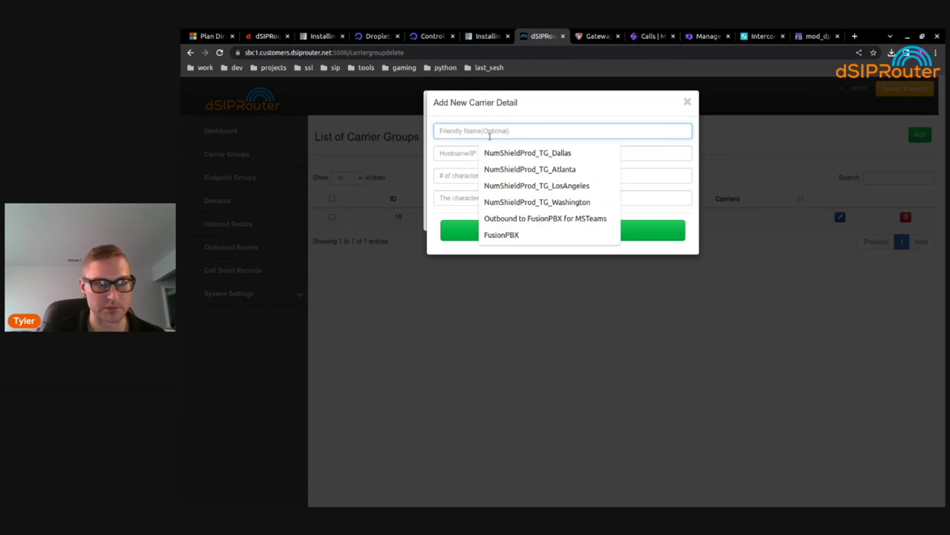
{"action": "type", "text": "Fu"}
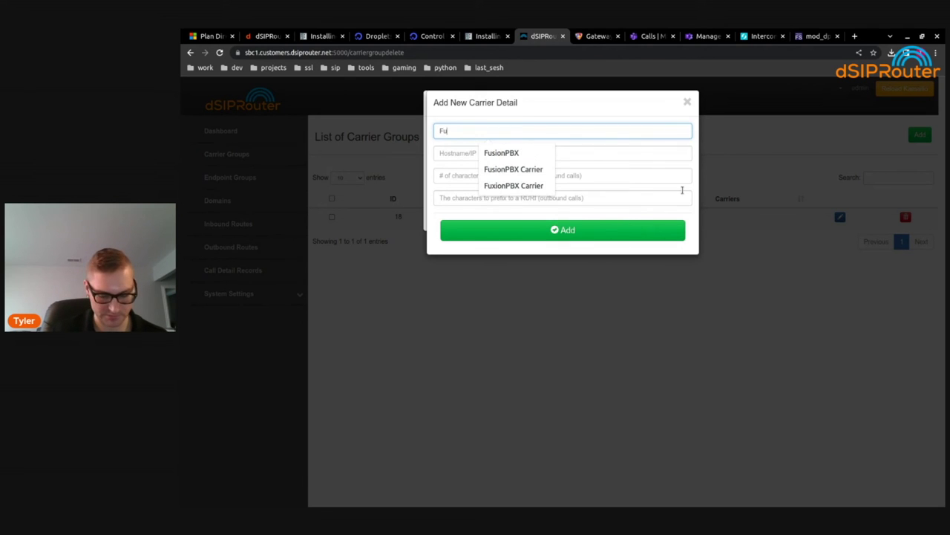
{"action": "type", "text": "sionPP"}
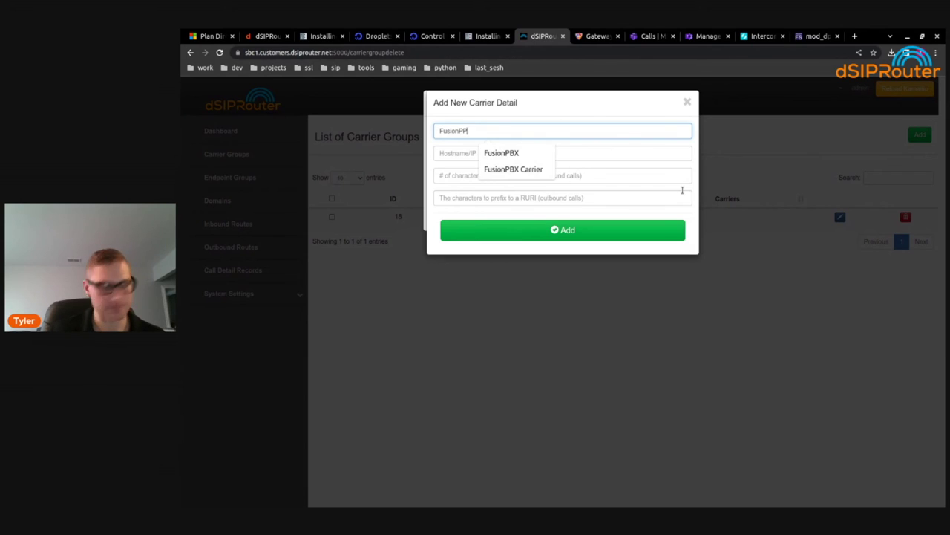
{"action": "type", "text": "BX"}
{"action": "left_click", "coordinate": [573, 157]}
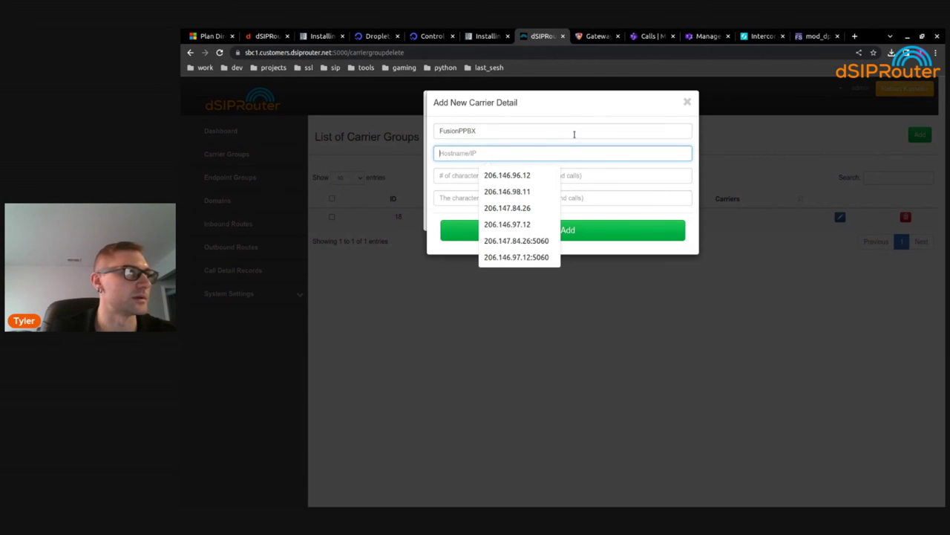
Copy the PBX server hostname from the FusionPBX browser tab
{"action": "left_click", "coordinate": [594, 36]}
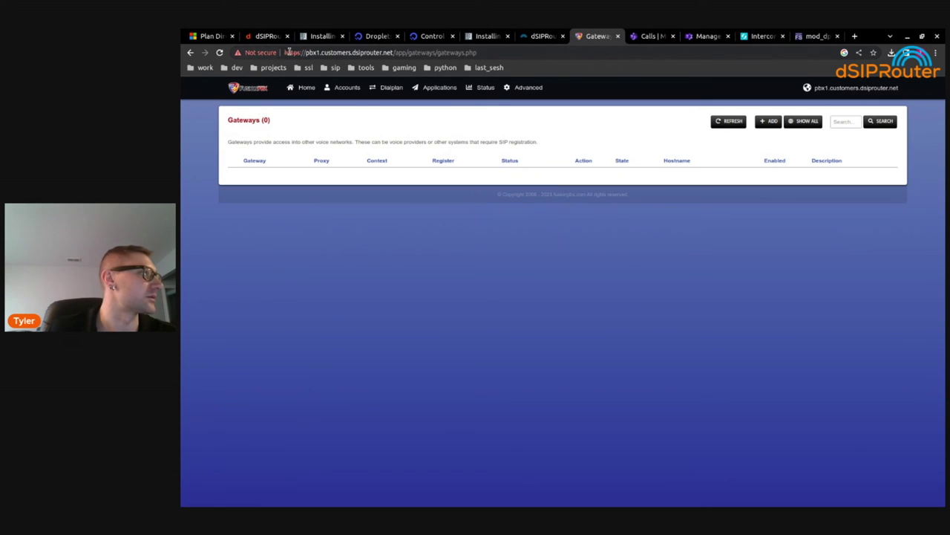
{"action": "double_click", "coordinate": [312, 53]}
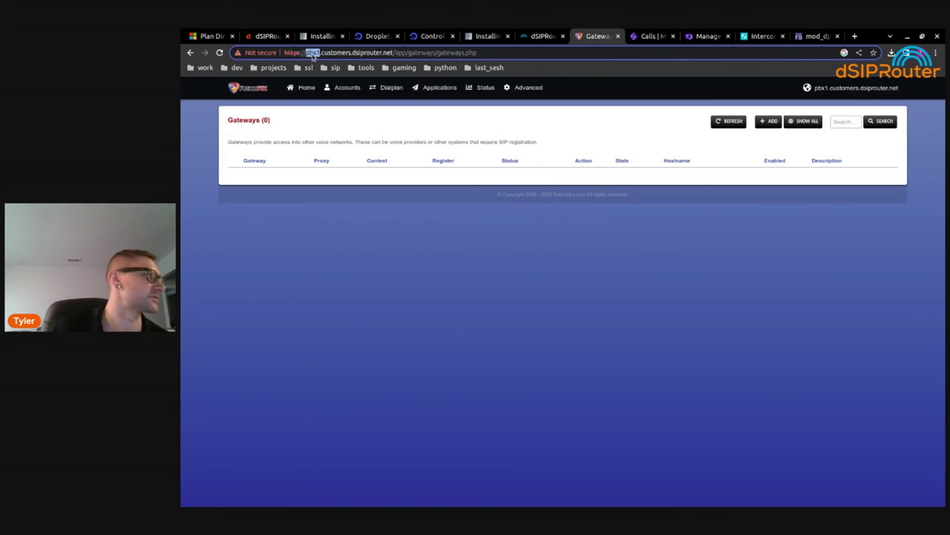
{"action": "left_click_drag", "start_coordinate": [306, 52], "coordinate": [394, 53]}
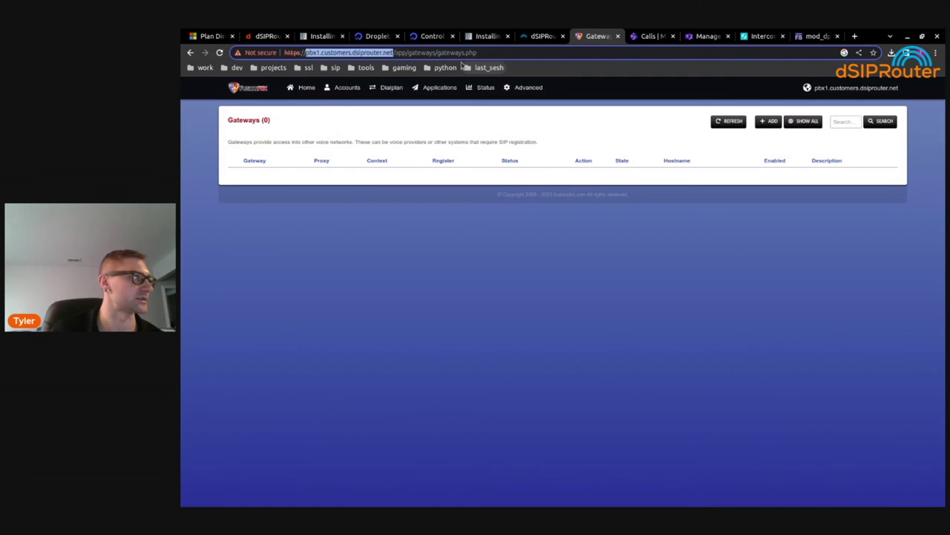
{"action": "key", "text": "ctrl+shift+Tab"}
{"action": "left_click", "coordinate": [487, 35]}
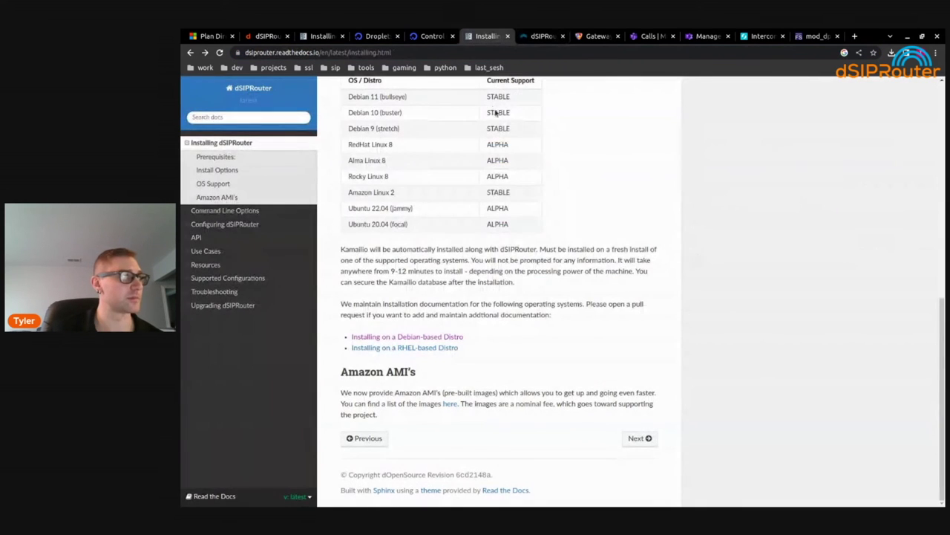
{"action": "left_click", "coordinate": [541, 35]}
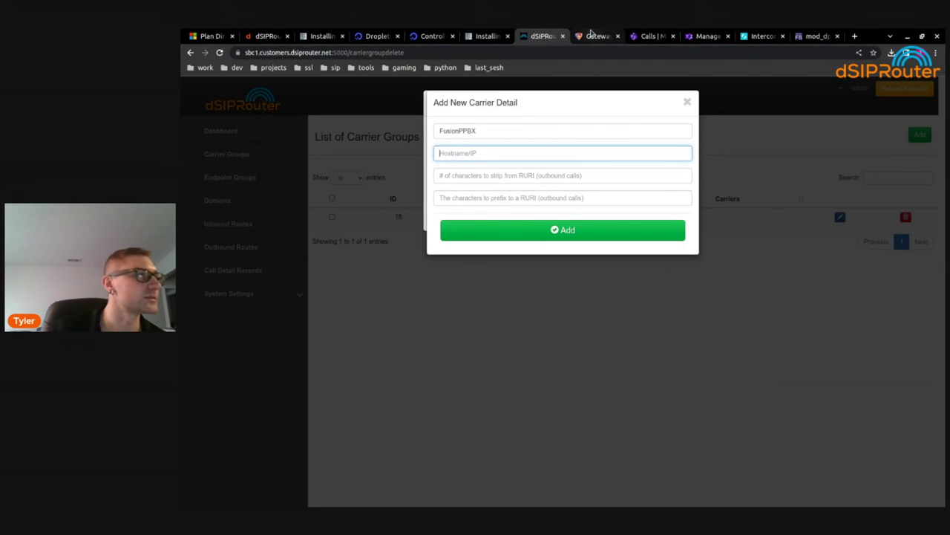
Set the endpoint hostname to pbx1.customers.dsiprouter.net:5080
{"action": "left_click", "coordinate": [461, 156]}
{"action": "key", "text": "ctrl+v"}
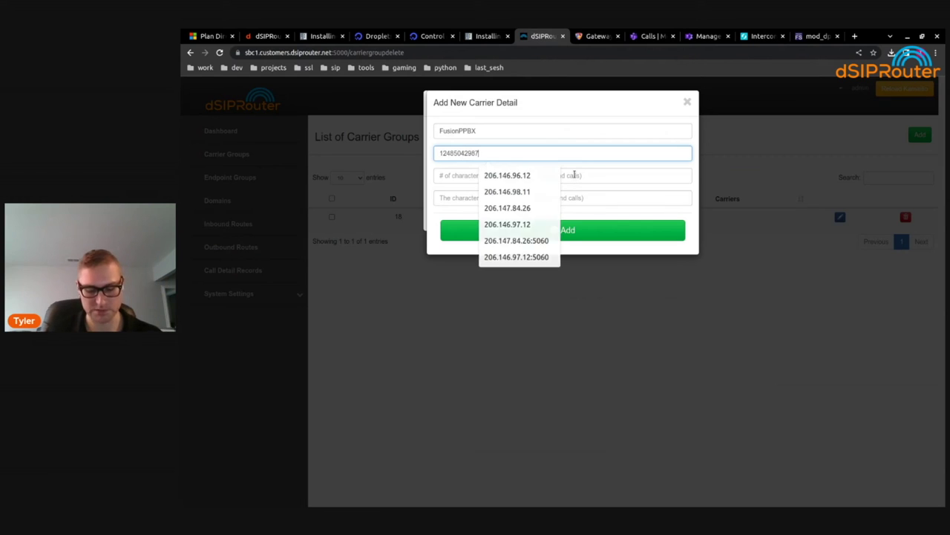
{"action": "key", "text": "ctrl+a"}
{"action": "key", "text": "BackSpace"}
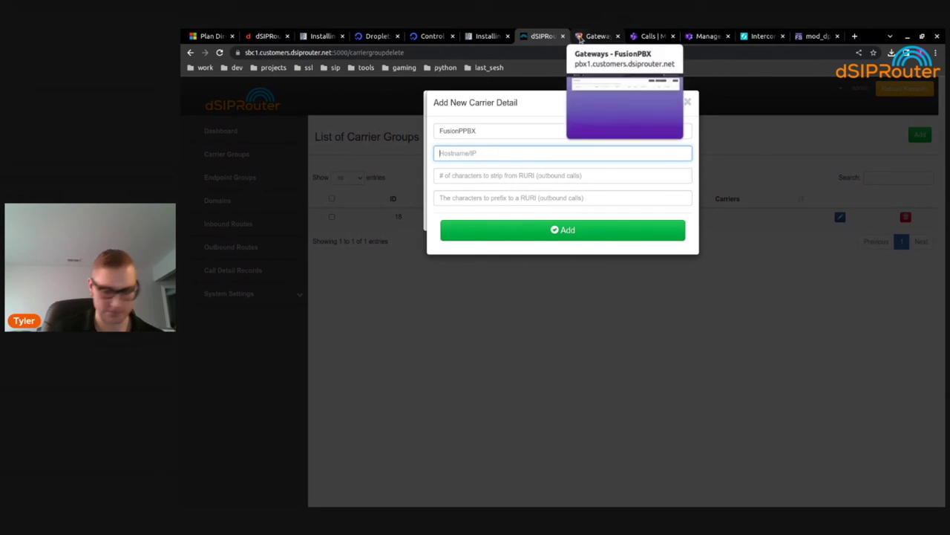
{"action": "type", "text": "pbx1.custoimer"}
{"action": "key", "text": "BackSpace"}
{"action": "key", "text": "BackSpace"}
{"action": "key", "text": "BackSpace"}
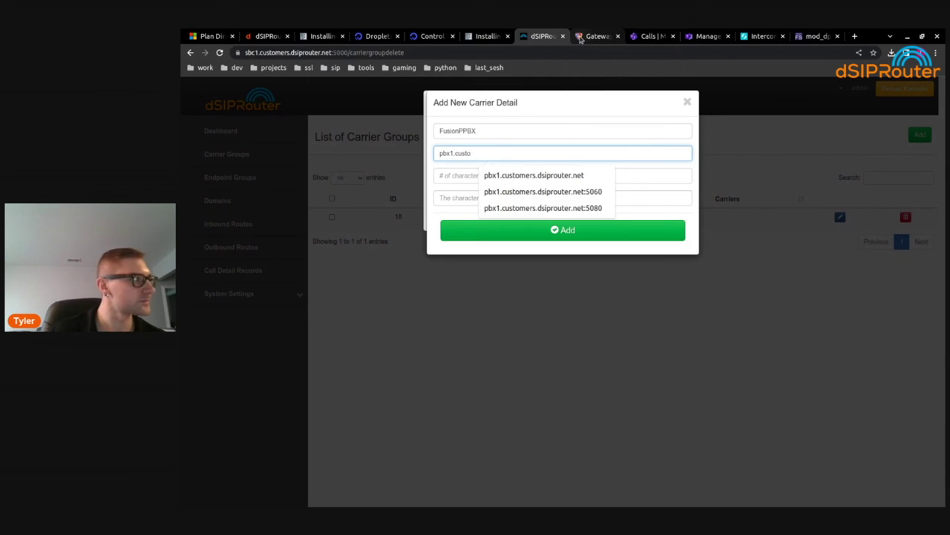
{"action": "key", "text": "Down"}
{"action": "key", "text": "Return"}
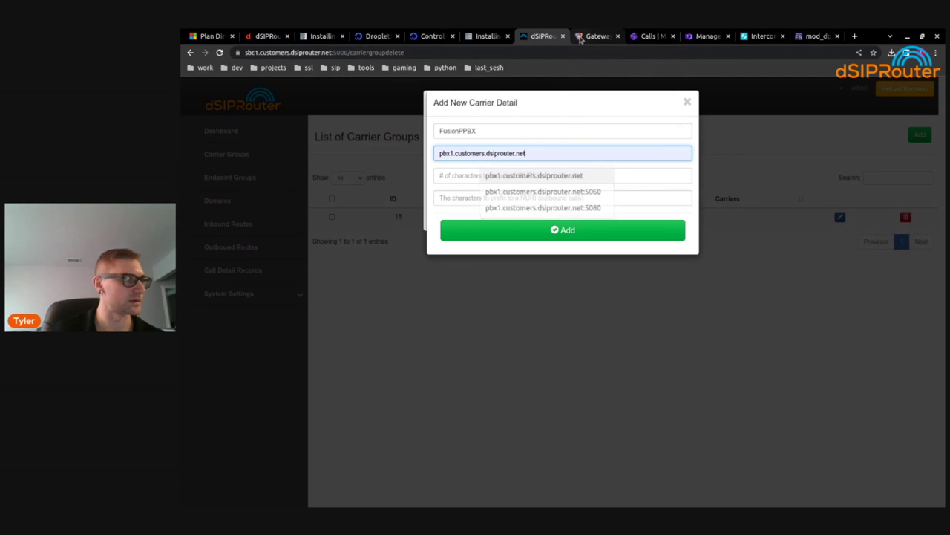
{"action": "type", "text": ":"}
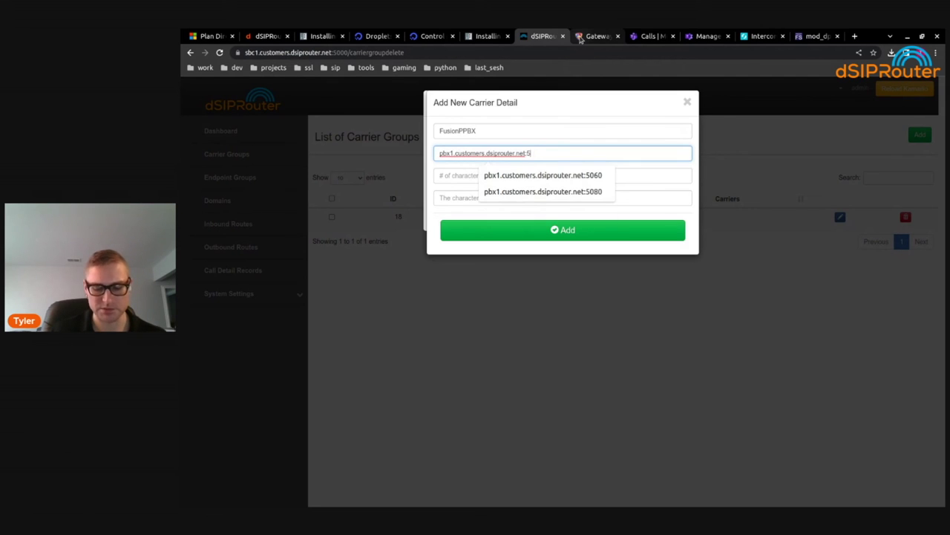
{"action": "type", "text": "5080"}
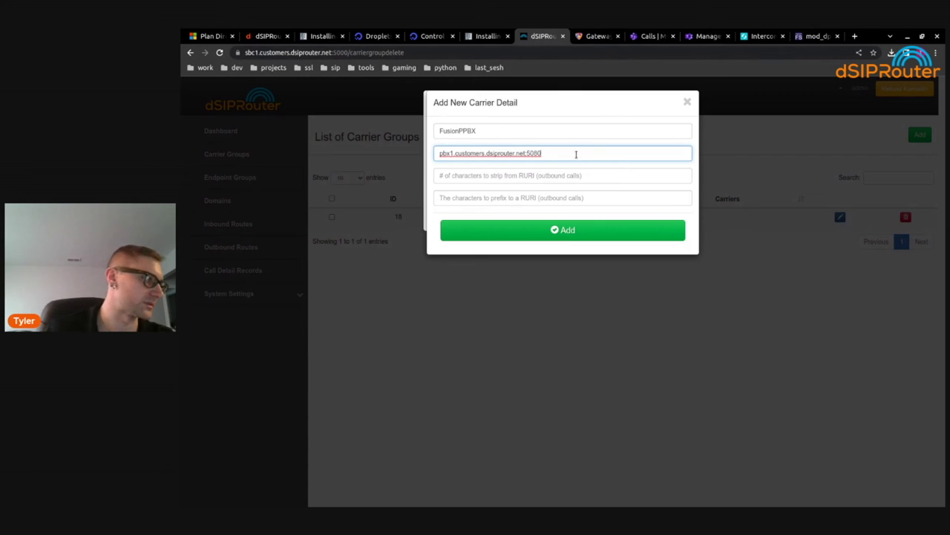
{"action": "double_click", "coordinate": [533, 153]}
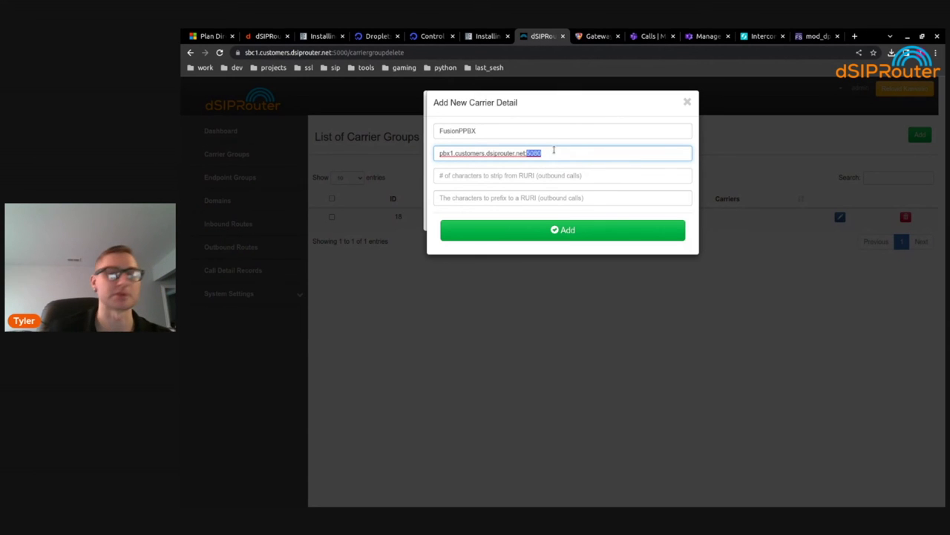
Save the FusionPPBX endpoint and update the carrier group
{"action": "left_click", "coordinate": [607, 176]}
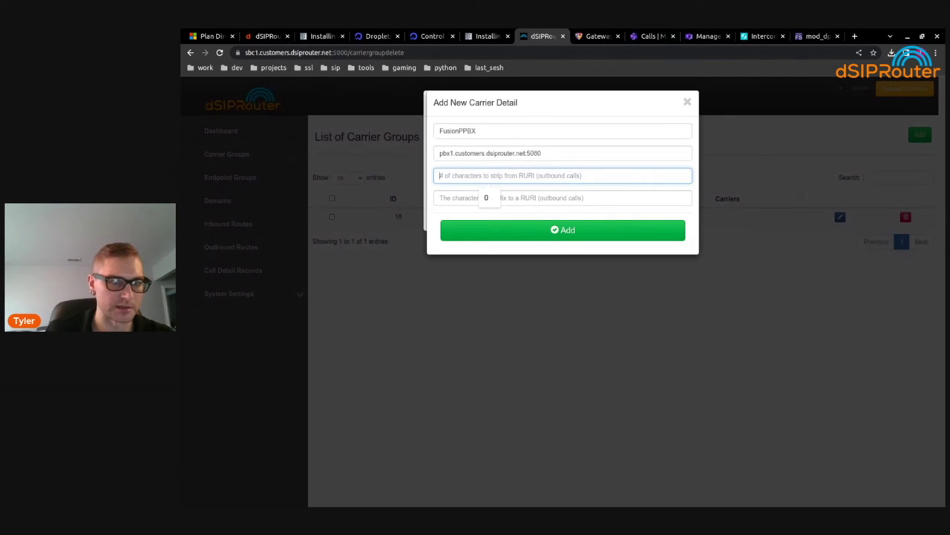
{"action": "key", "text": "alt+Tab"}
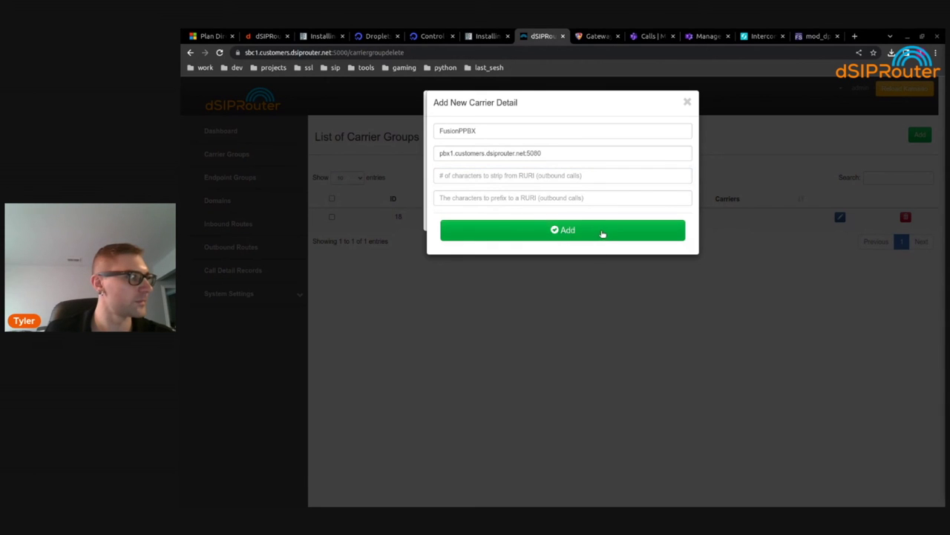
{"action": "left_click", "coordinate": [602, 236]}
{"action": "left_click", "coordinate": [607, 247]}
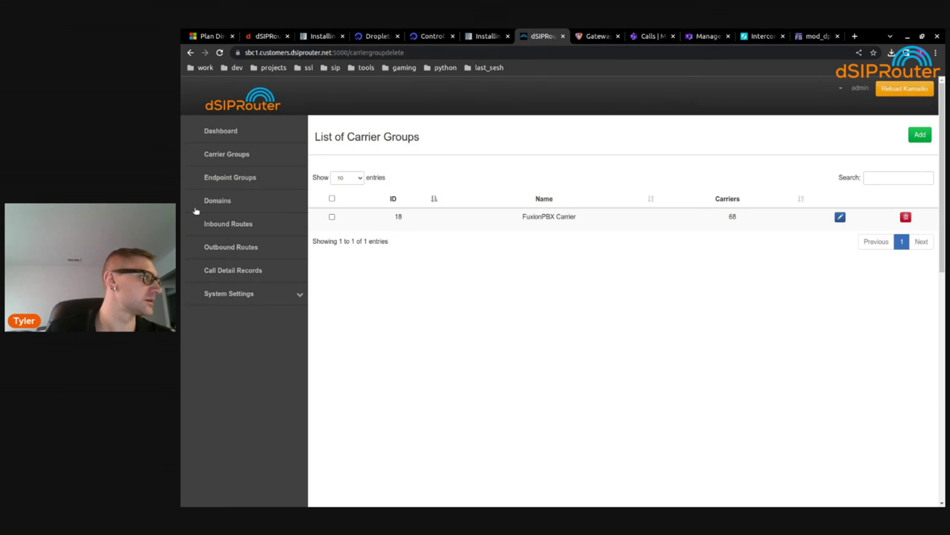
Add outbound route 'Outbound to FusionPBX for MSTeams' matching prefix +134 to the FusionPBX Carrier group
{"action": "left_click", "coordinate": [238, 247]}
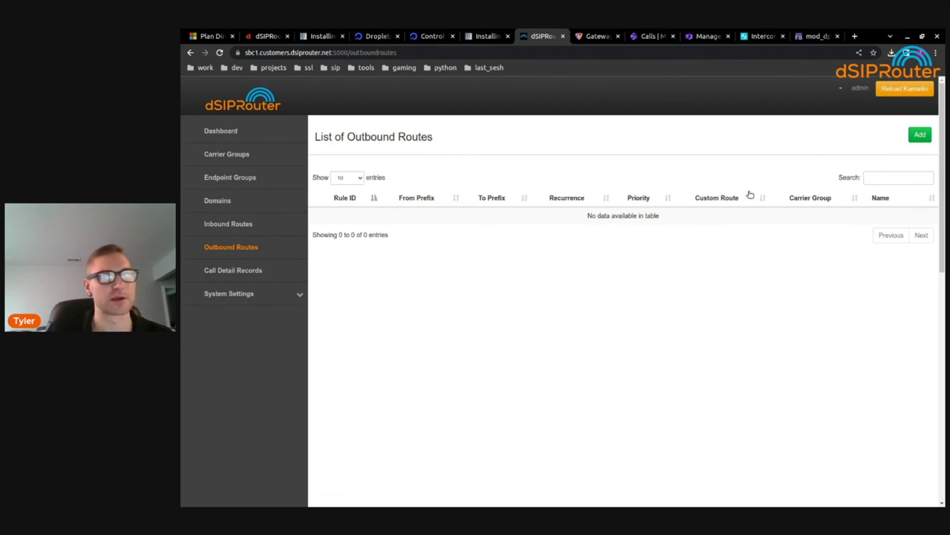
{"action": "left_click", "coordinate": [921, 134]}
{"action": "left_click", "coordinate": [510, 131]}
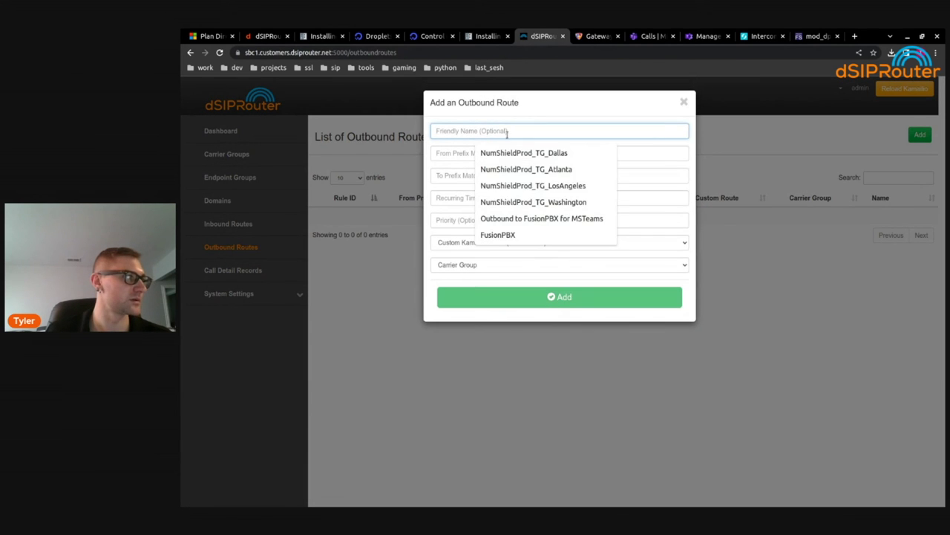
{"action": "left_click", "coordinate": [605, 218]}
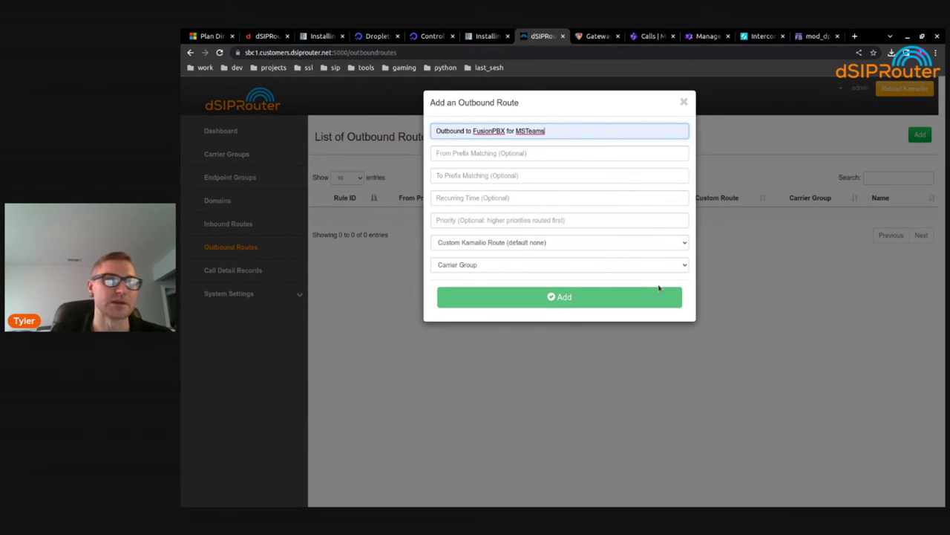
{"action": "left_click", "coordinate": [523, 175]}
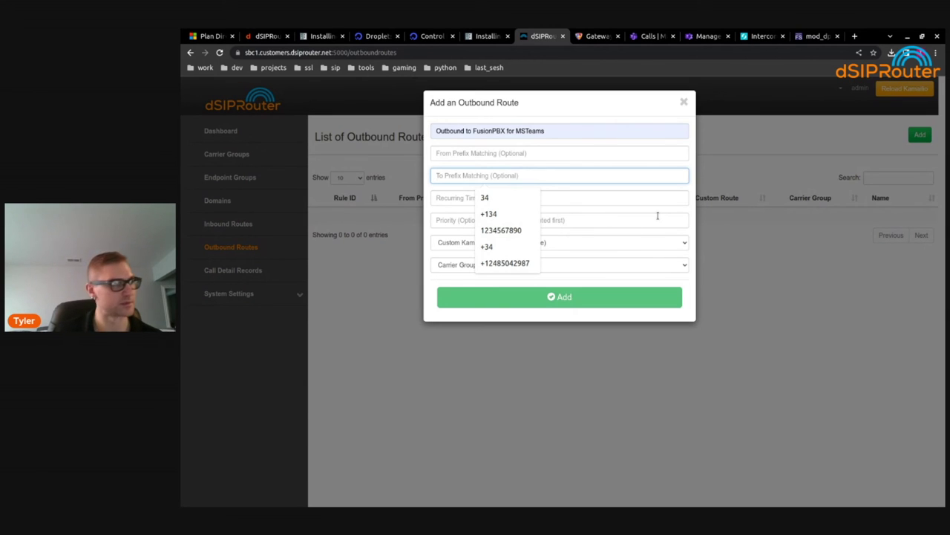
{"action": "type", "text": "+"}
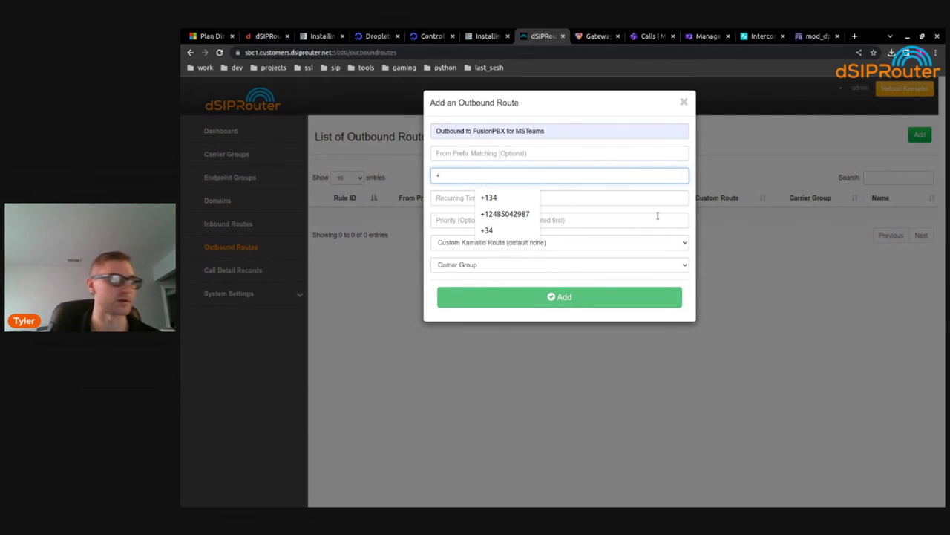
{"action": "type", "text": "1"}
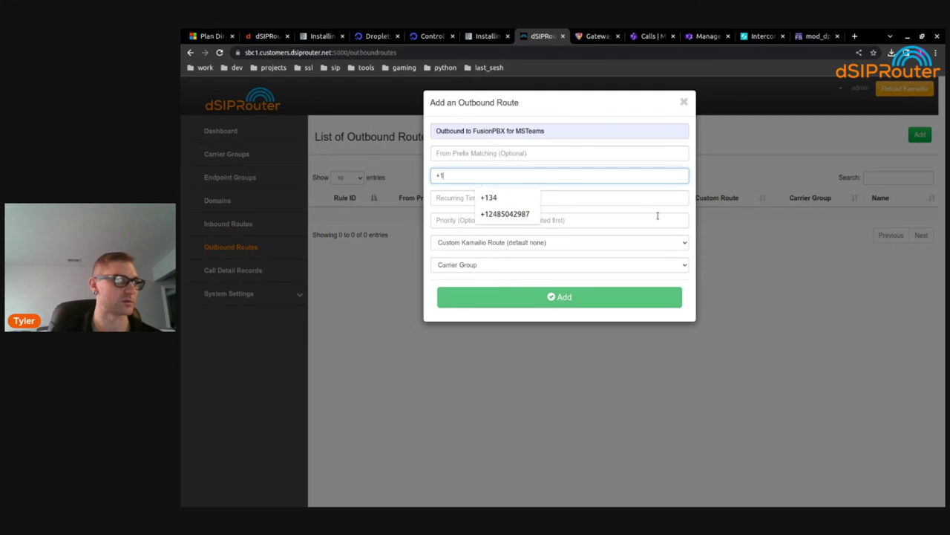
{"action": "type", "text": "34"}
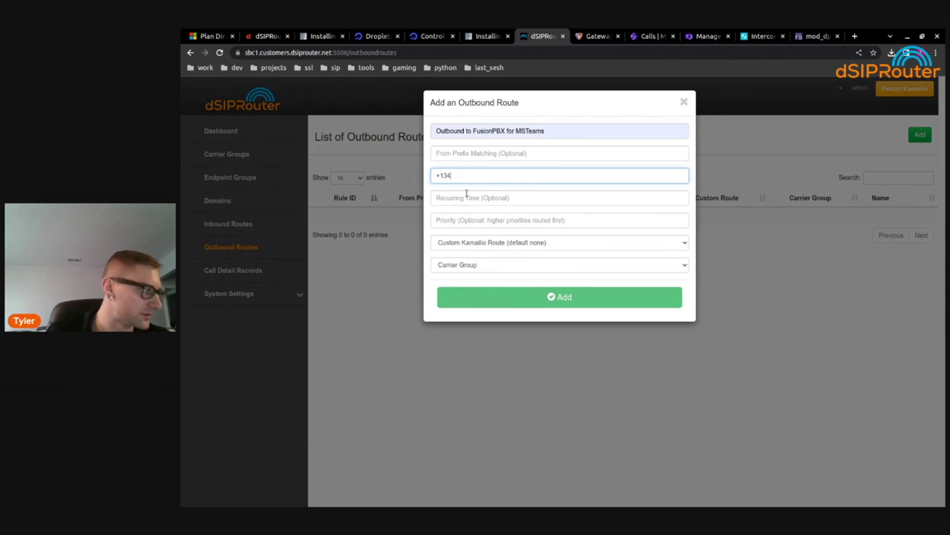
{"action": "left_click", "coordinate": [525, 268]}
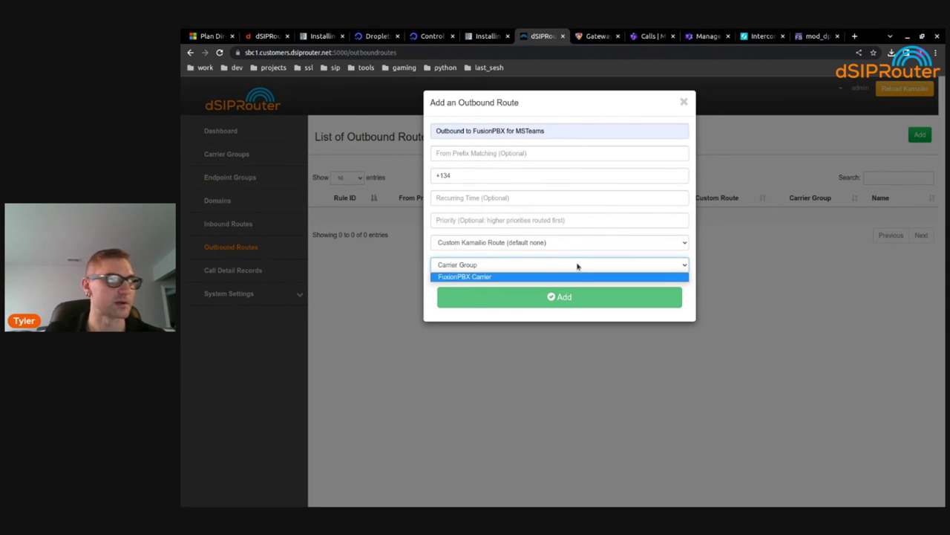
{"action": "left_click", "coordinate": [551, 278]}
{"action": "left_click", "coordinate": [643, 299]}
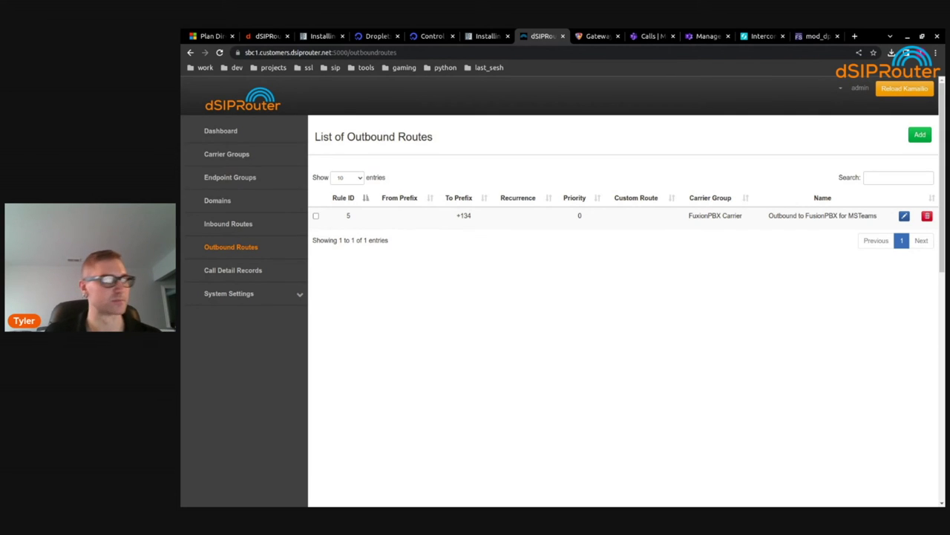
Reload Kamailio to apply the route, then go to the FusionPBX Gateways page
{"action": "left_click", "coordinate": [904, 89]}
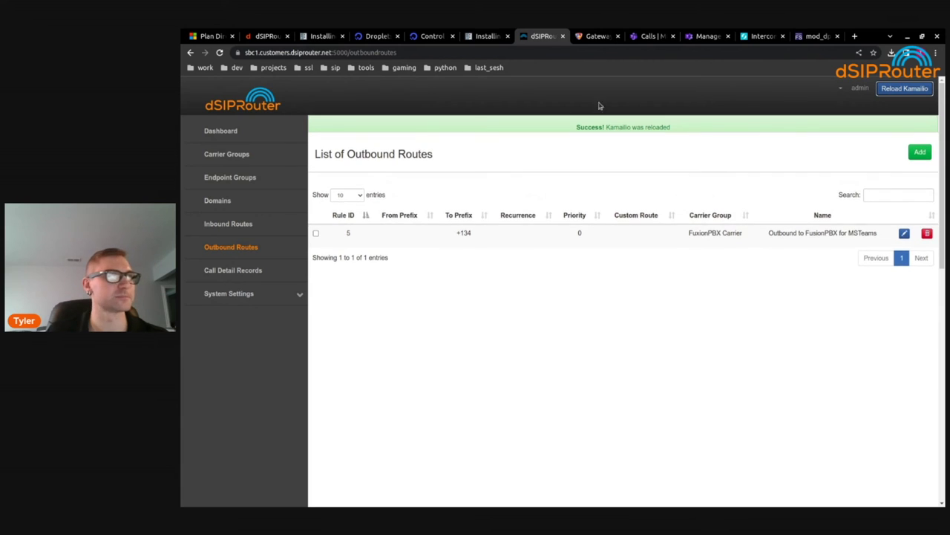
{"action": "left_click", "coordinate": [596, 36]}
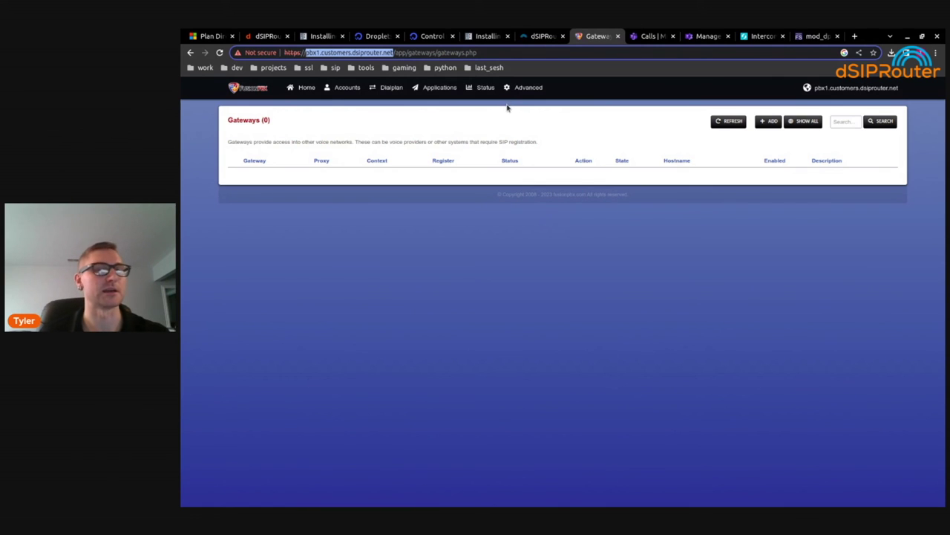
Open the providers list under Advanced > Access Controls
{"action": "mouse_move", "coordinate": [511, 98]}
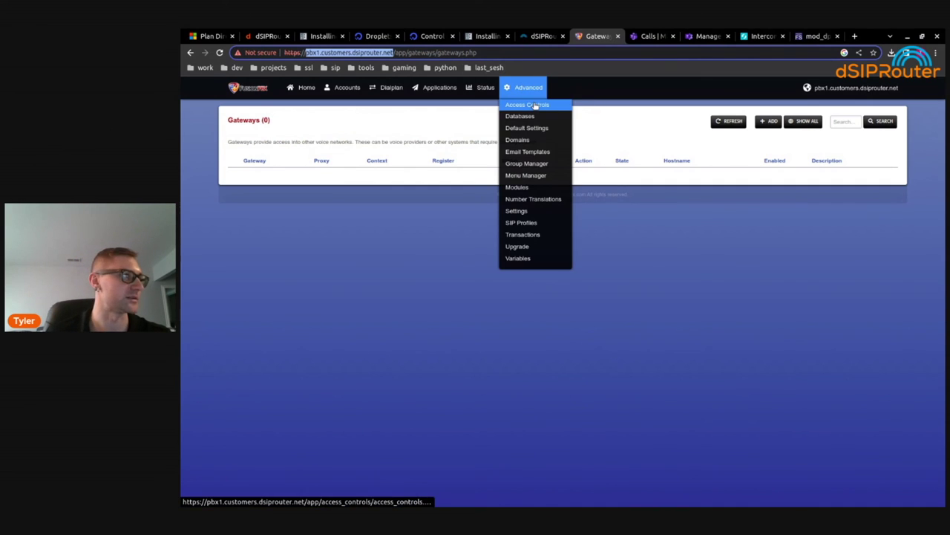
{"action": "left_click", "coordinate": [536, 105]}
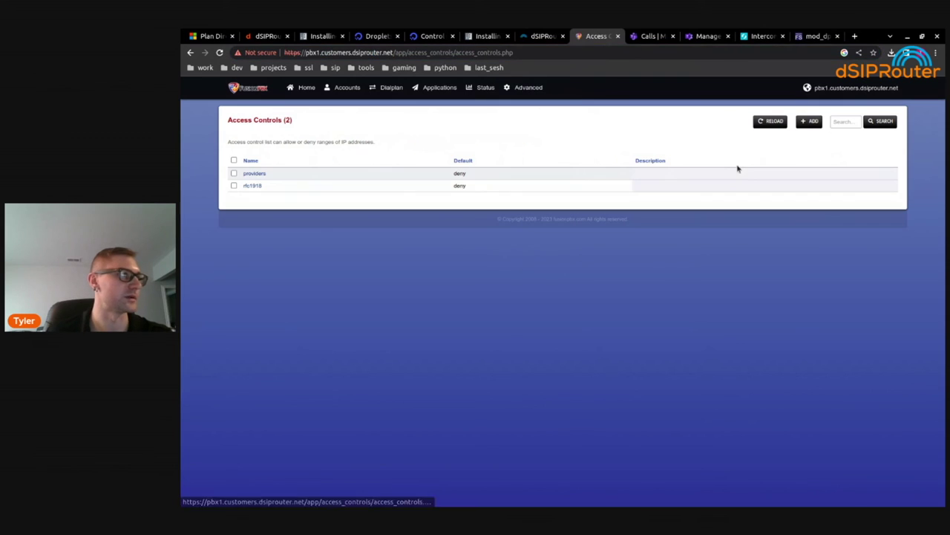
{"action": "left_click", "coordinate": [256, 173]}
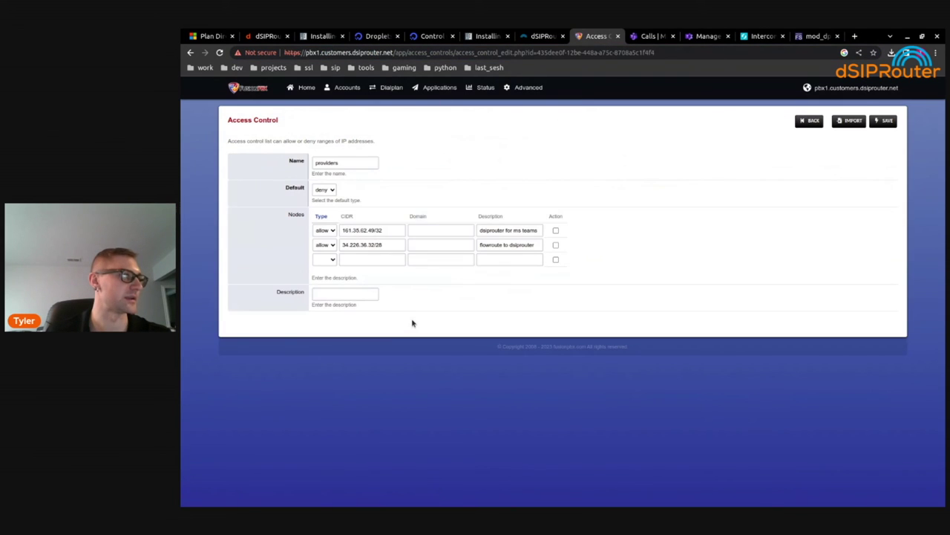
Review the flowroute 34.226.36.32 and dsiprouter 161.35.62.49/32 entries, then save the list
{"action": "double_click", "coordinate": [490, 244]}
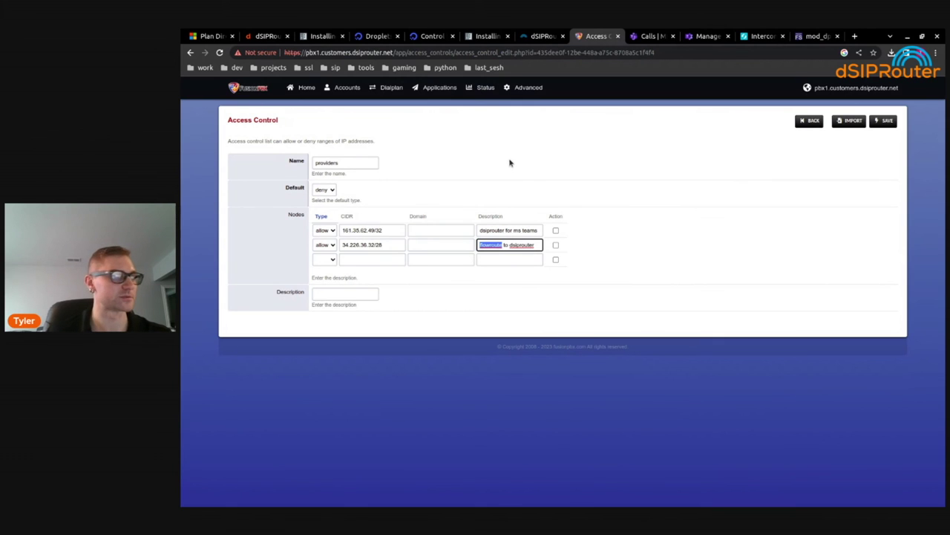
{"action": "left_click", "coordinate": [359, 90]}
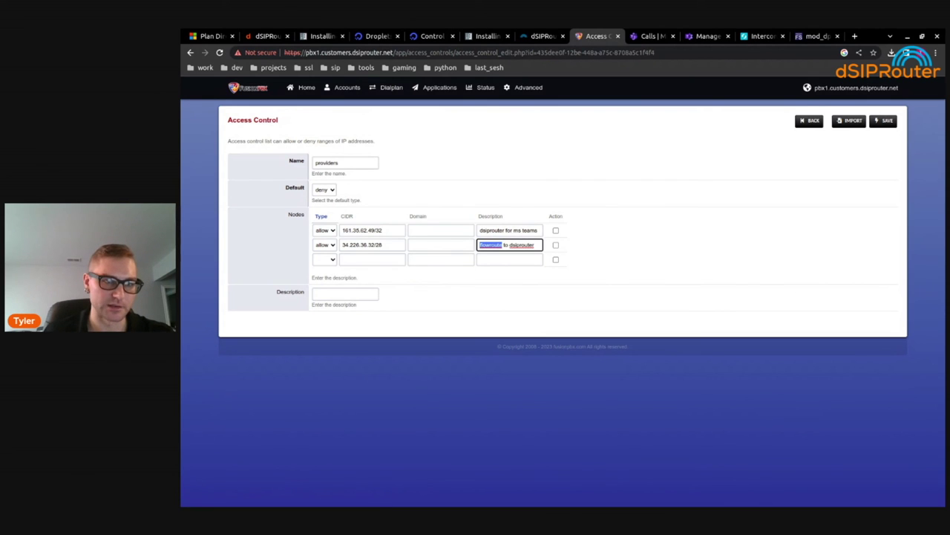
{"action": "double_click", "coordinate": [367, 245]}
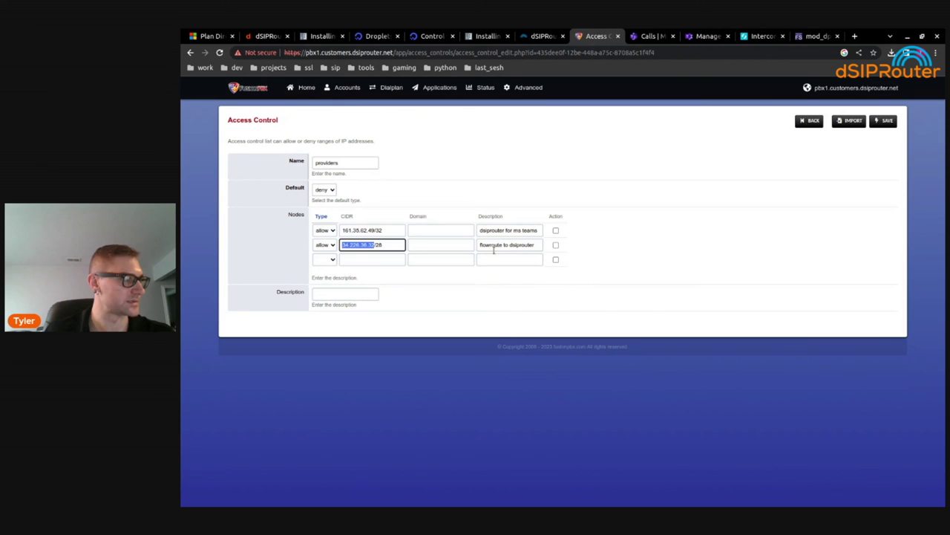
{"action": "left_click_drag", "start_coordinate": [480, 230], "coordinate": [539, 230]}
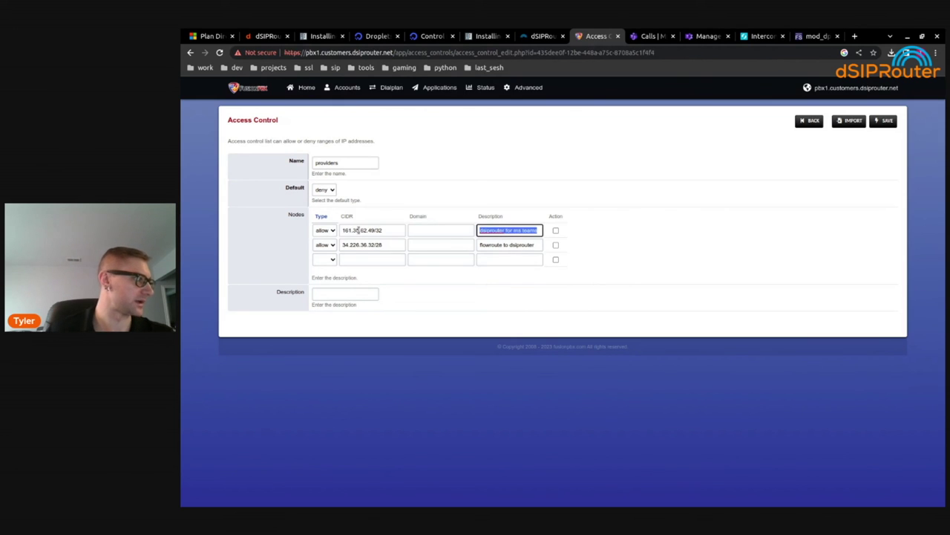
{"action": "double_click", "coordinate": [363, 230]}
{"action": "left_click_drag", "start_coordinate": [390, 229], "coordinate": [324, 235]}
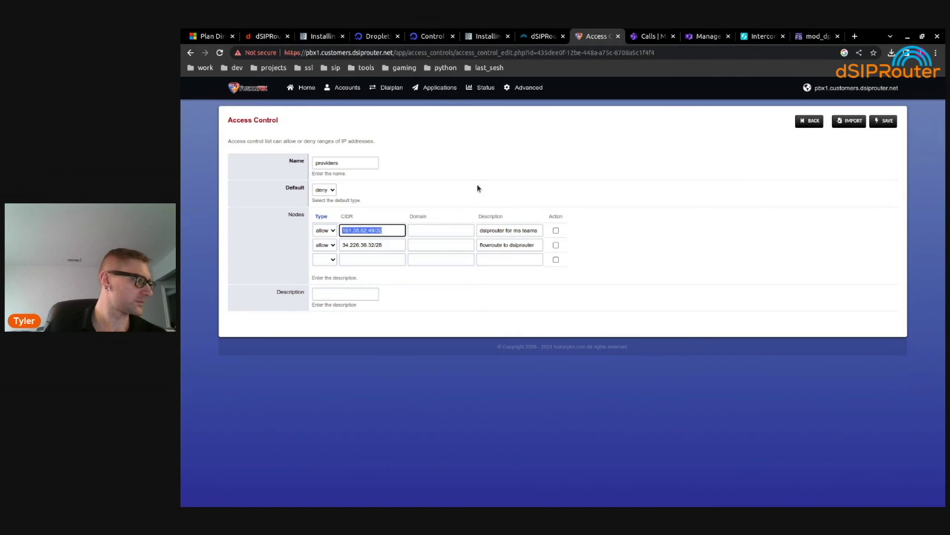
{"action": "double_click", "coordinate": [493, 230]}
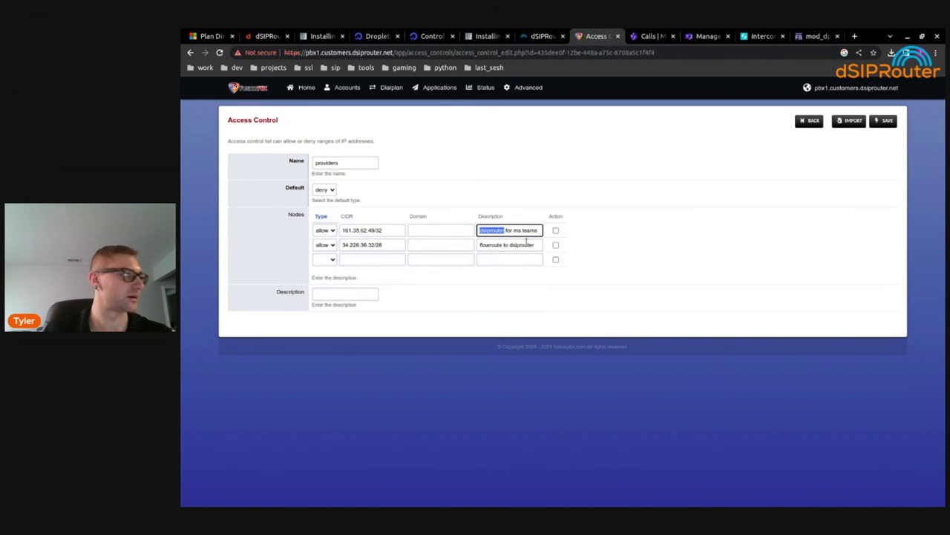
{"action": "left_click", "coordinate": [883, 121]}
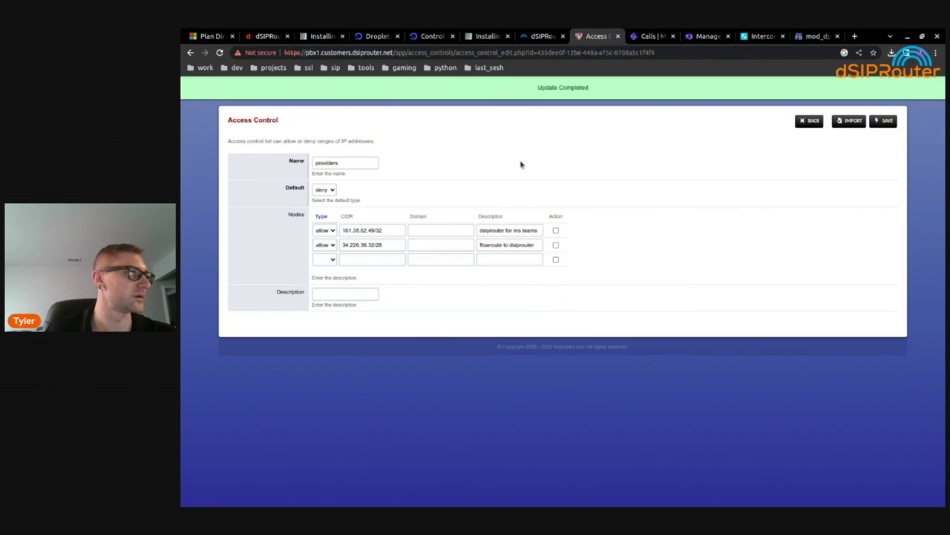
Reload the ACLs from Status > SIP Status, getting '+OK acl reloaded'
{"action": "mouse_move", "coordinate": [479, 91]}
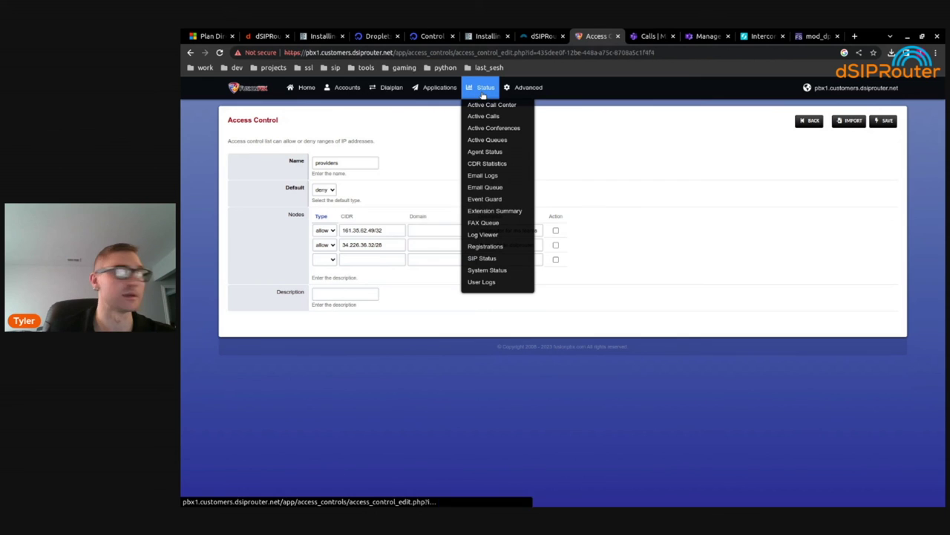
{"action": "left_click", "coordinate": [490, 258]}
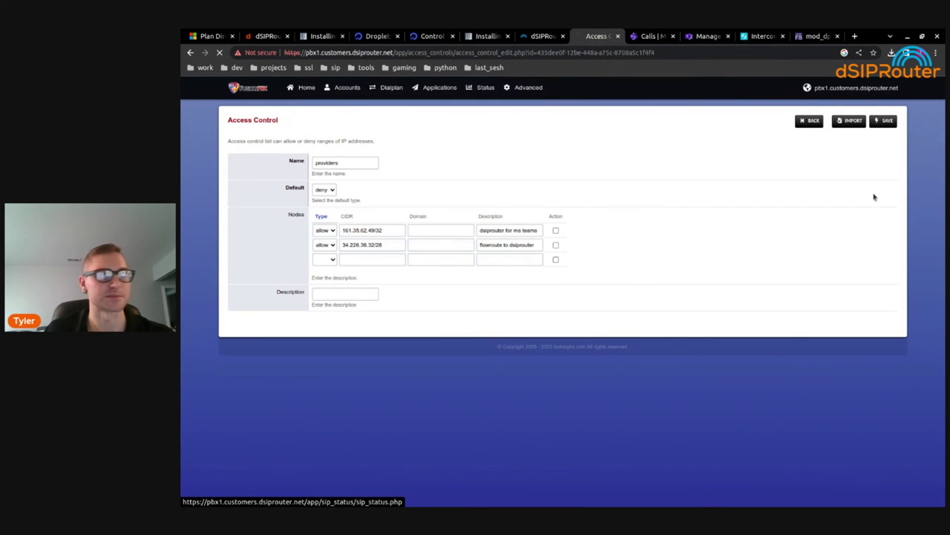
{"action": "left_click", "coordinate": [787, 120]}
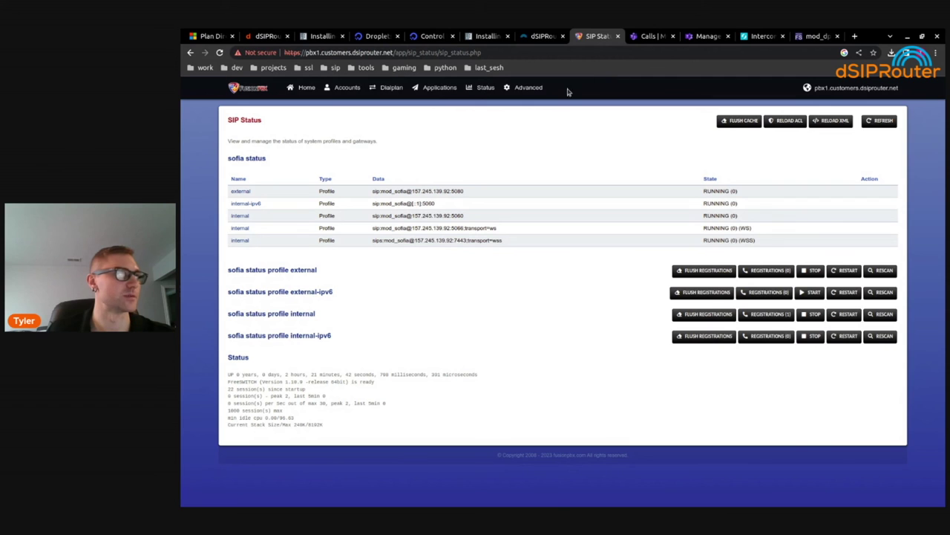
Delete the existing Inbound_from_MS_Teams inbound route
{"action": "mouse_move", "coordinate": [391, 87]}
{"action": "left_click", "coordinate": [395, 127]}
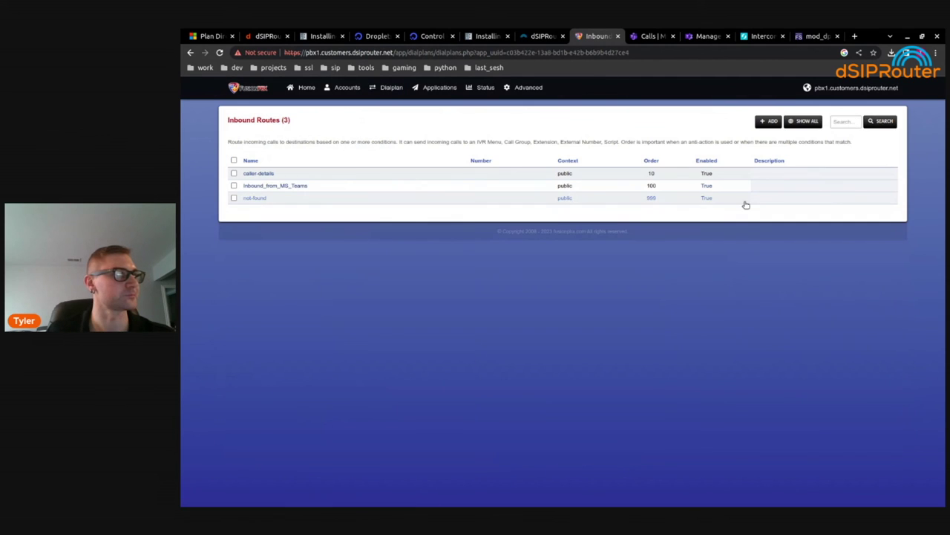
{"action": "mouse_move", "coordinate": [391, 88]}
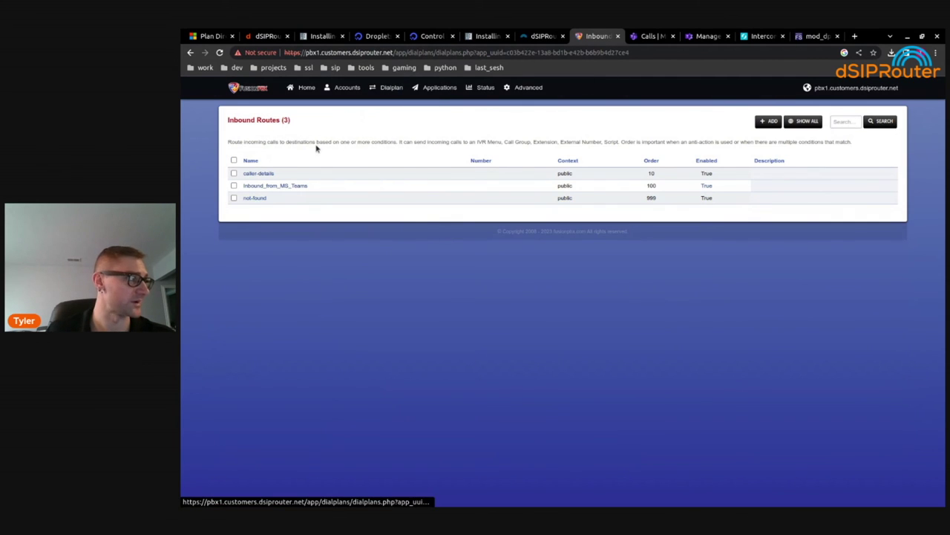
{"action": "left_click", "coordinate": [233, 186]}
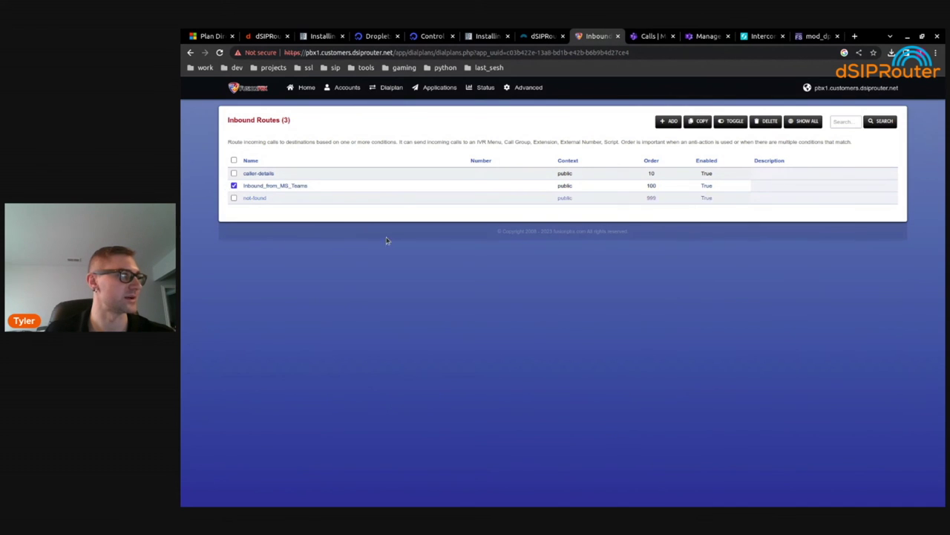
{"action": "left_click", "coordinate": [767, 121]}
{"action": "left_click", "coordinate": [645, 199]}
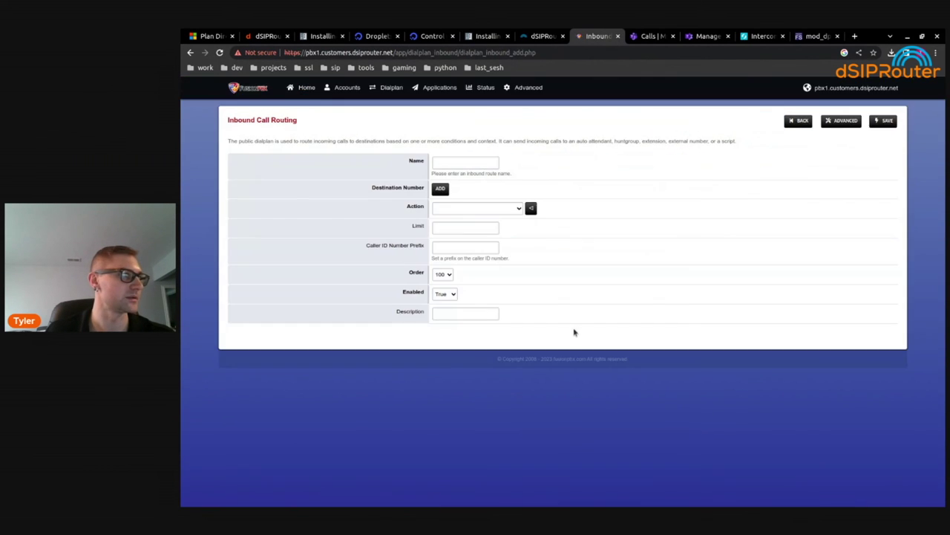
Name the new inbound route 'Inbound from MS Teams' and switch the form to advanced mode
{"action": "left_click", "coordinate": [461, 165]}
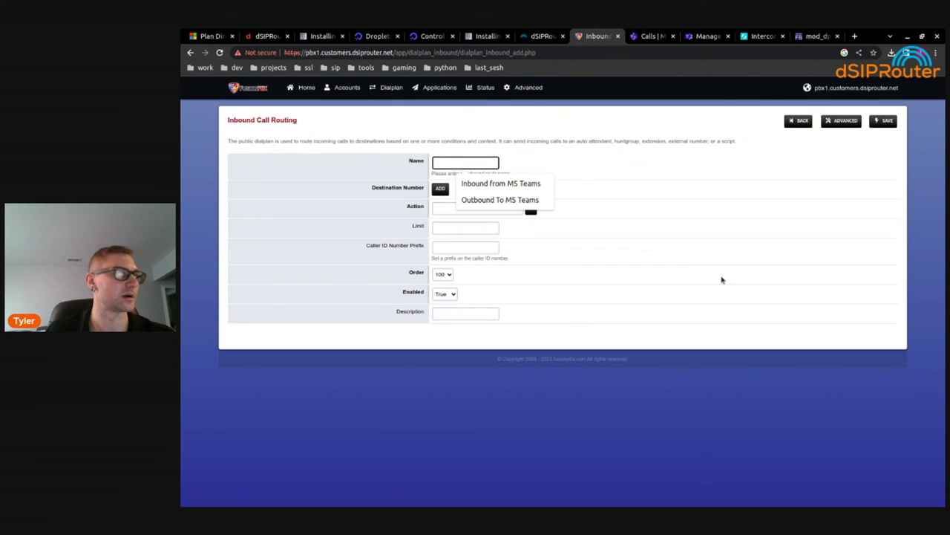
{"action": "left_click", "coordinate": [490, 184]}
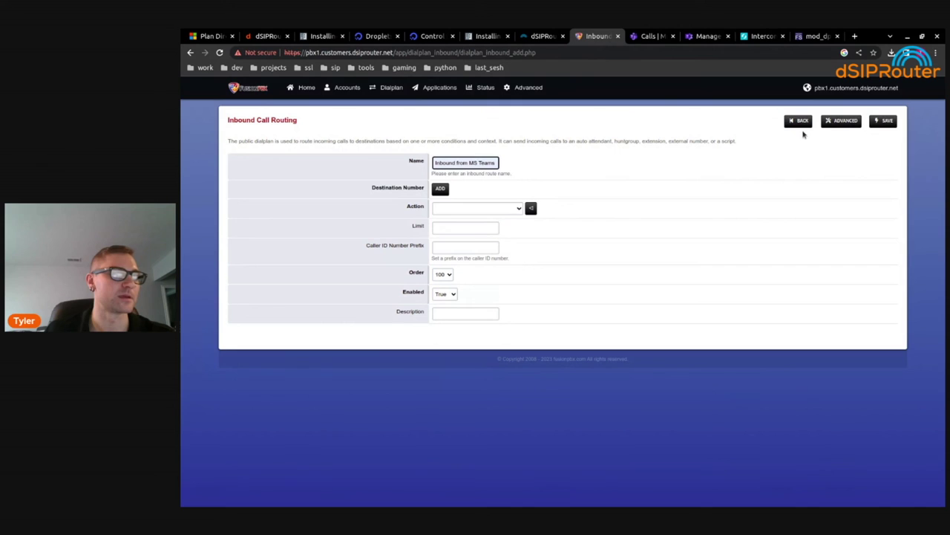
{"action": "left_click", "coordinate": [841, 122]}
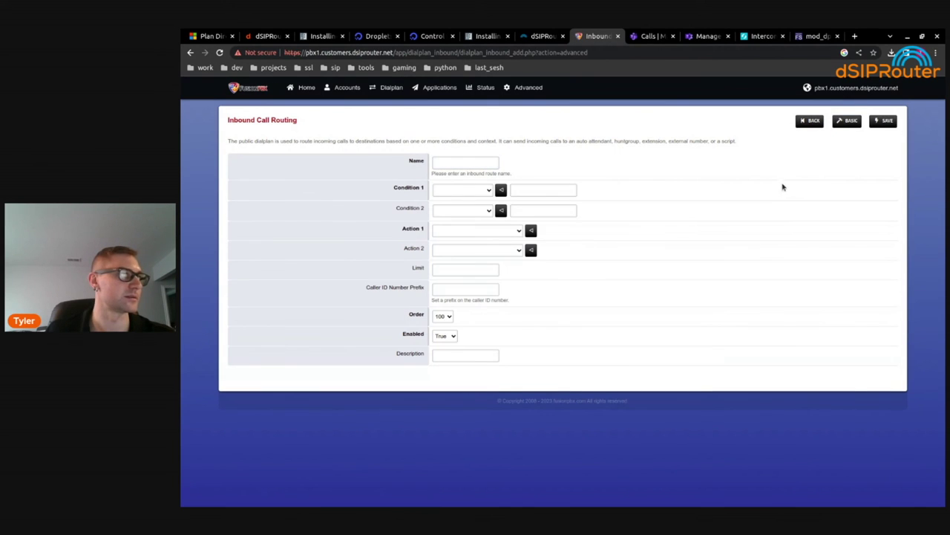
Name the route 'Inbound from MS Teams' and match destination_number against ^\+?134(.*)
{"action": "left_click", "coordinate": [462, 161]}
{"action": "key", "text": "Down"}
{"action": "key", "text": "Return"}
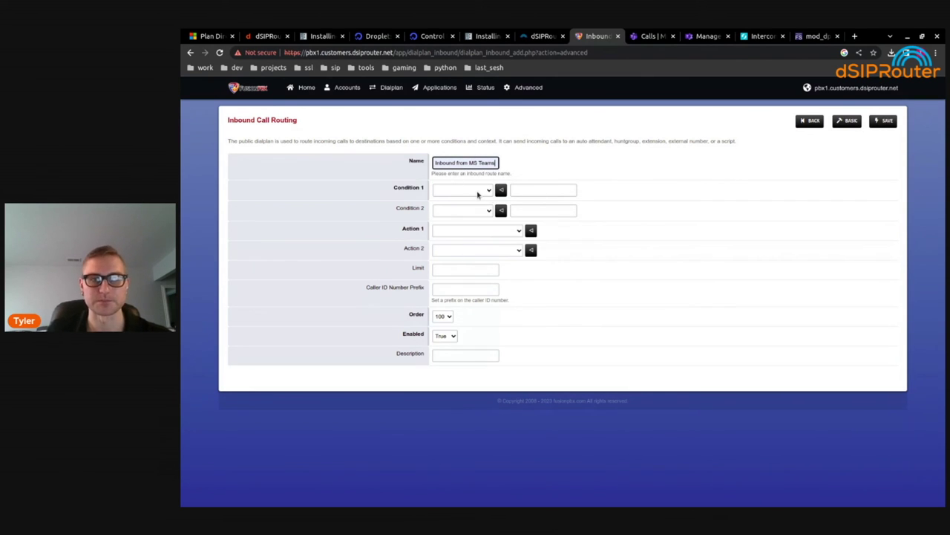
{"action": "left_click", "coordinate": [477, 193]}
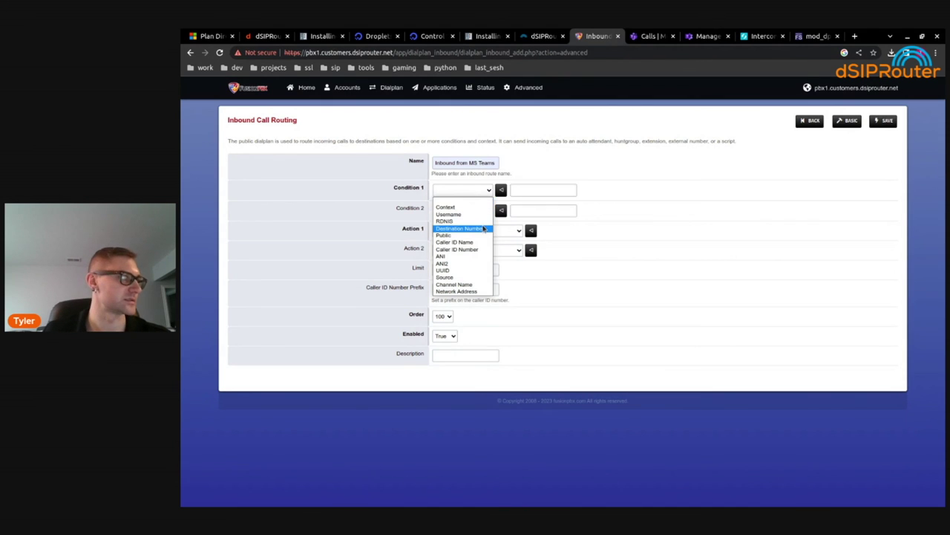
{"action": "left_click", "coordinate": [484, 231]}
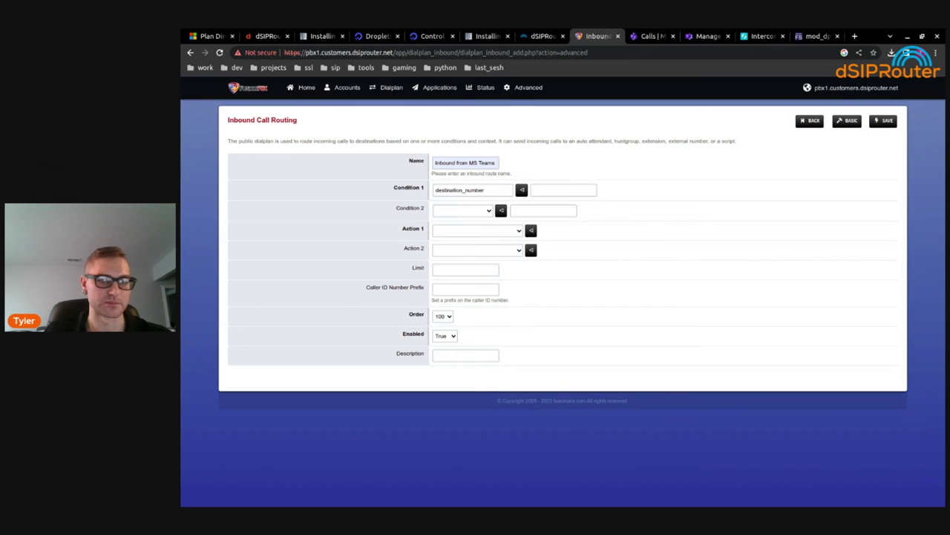
{"action": "left_click", "coordinate": [549, 190]}
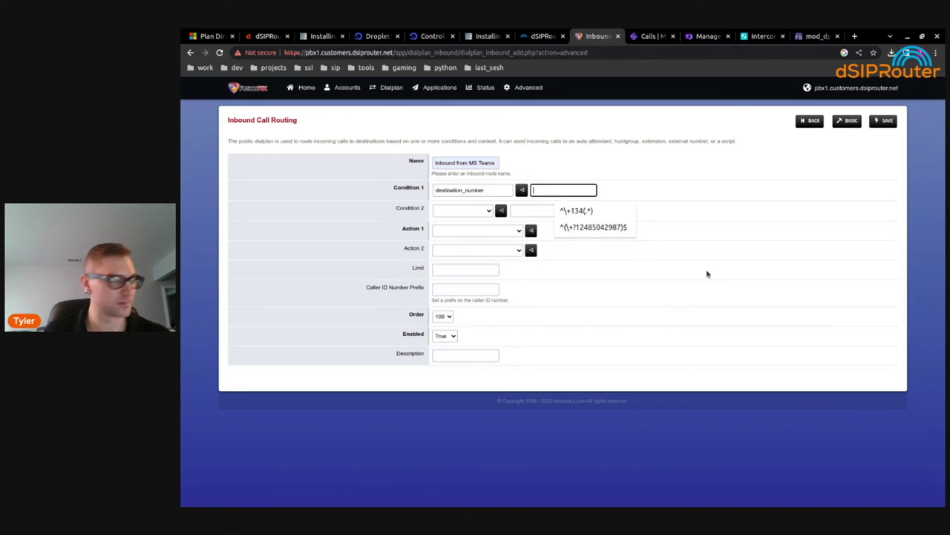
{"action": "left_click", "coordinate": [583, 212]}
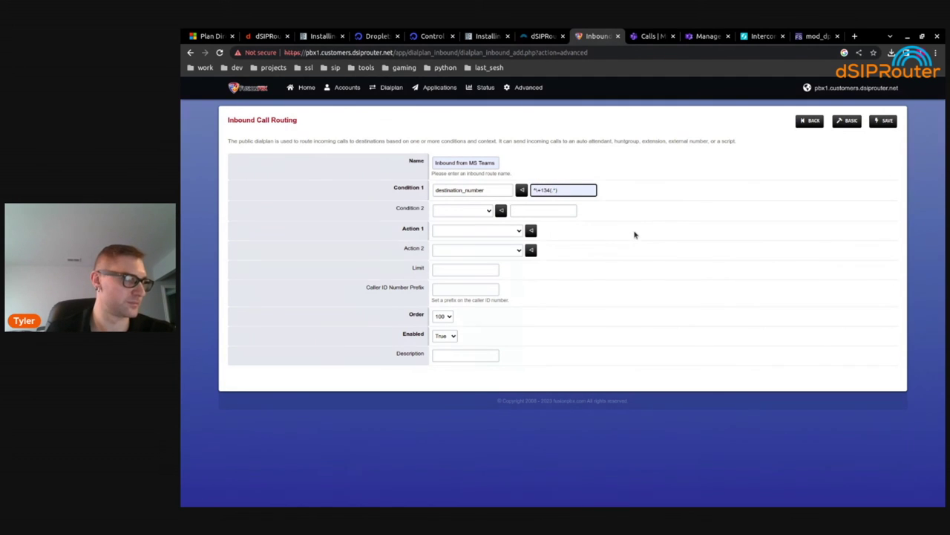
{"action": "type", "text": "1"}
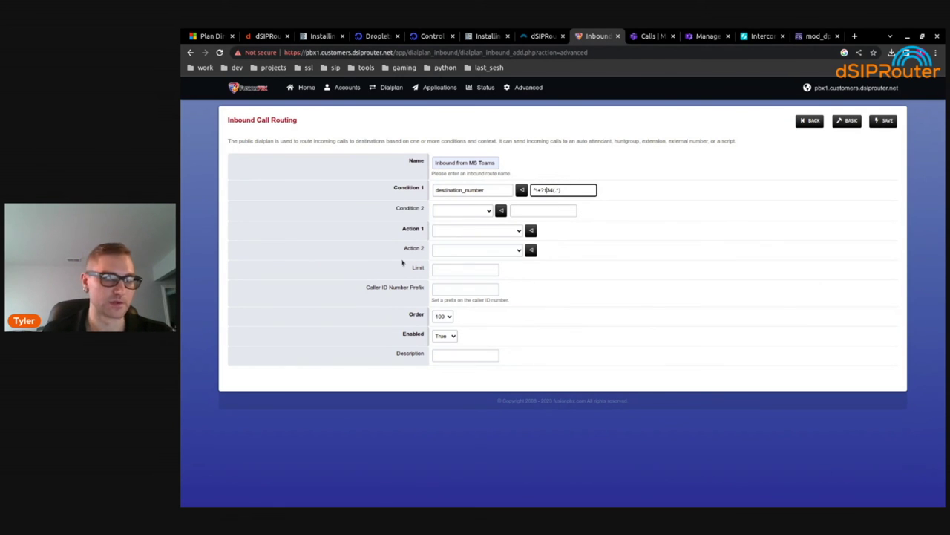
{"action": "left_click", "coordinate": [504, 232]}
Send matching calls to extension 1000 and save the inbound route
{"action": "left_click", "coordinate": [504, 232]}
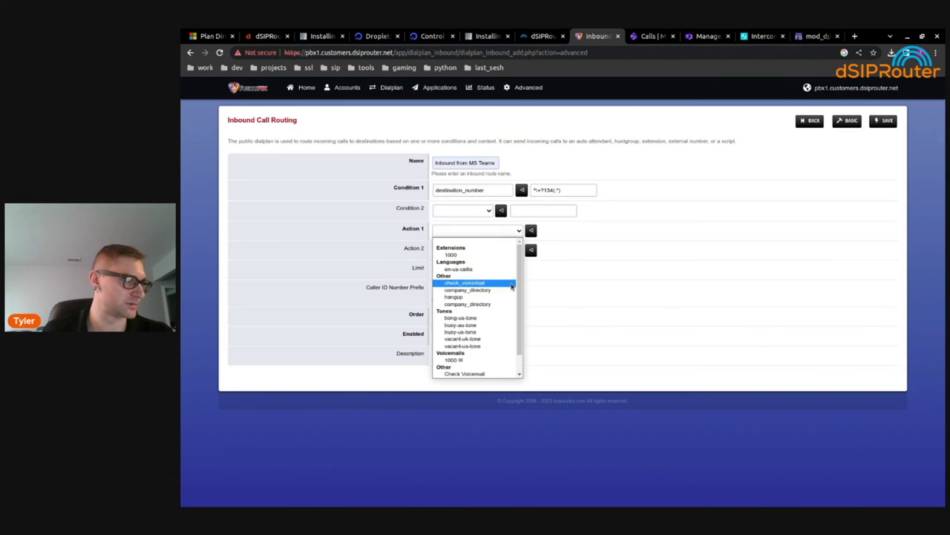
{"action": "left_click", "coordinate": [501, 255]}
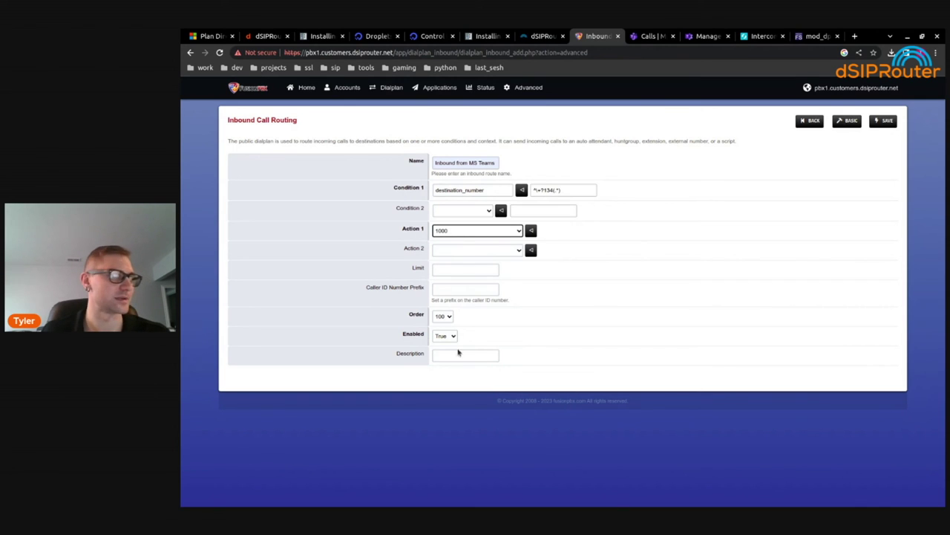
{"action": "left_click", "coordinate": [885, 122]}
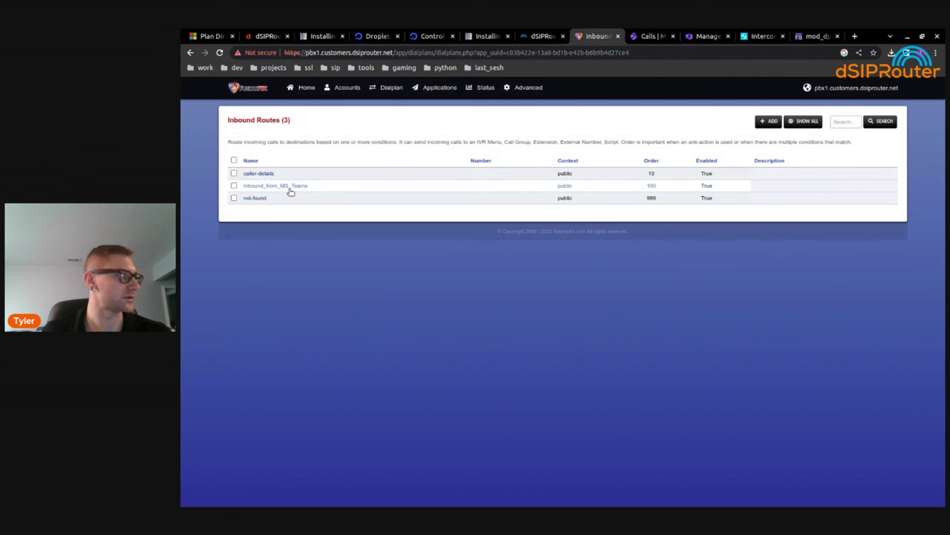
Change the Inbound_from_MS_Teams transfer data from 1000 to $1 XML pbx1.customers.dsiprouter.net, save, and return to Teams
{"action": "left_click", "coordinate": [264, 186]}
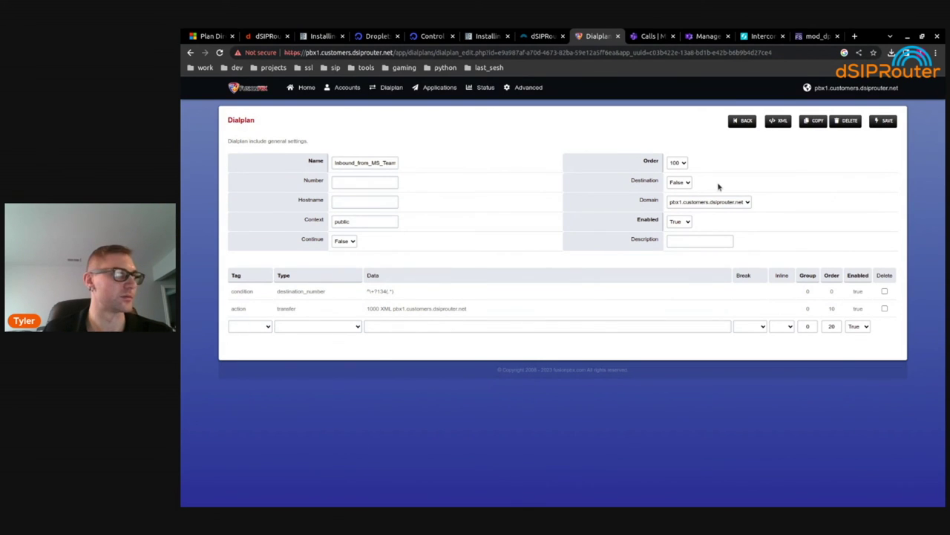
{"action": "left_click", "coordinate": [376, 311]}
{"action": "double_click", "coordinate": [374, 309]}
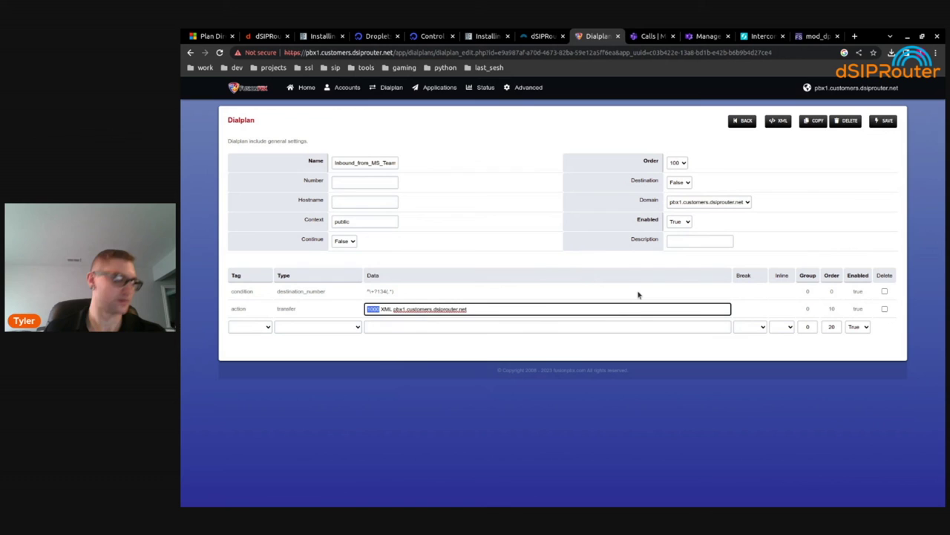
{"action": "type", "text": "${"}
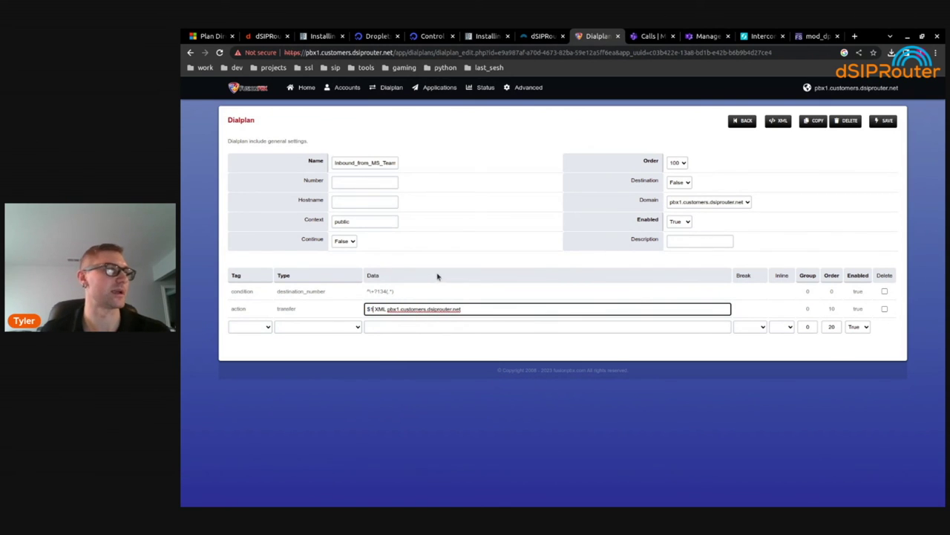
{"action": "key", "text": "BackSpace"}
{"action": "type", "text": "1"}
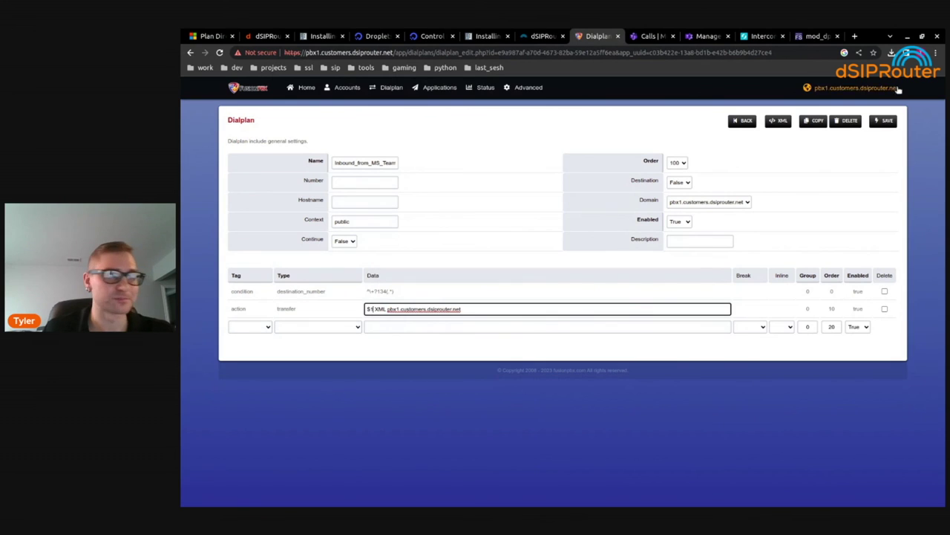
{"action": "left_click", "coordinate": [886, 121]}
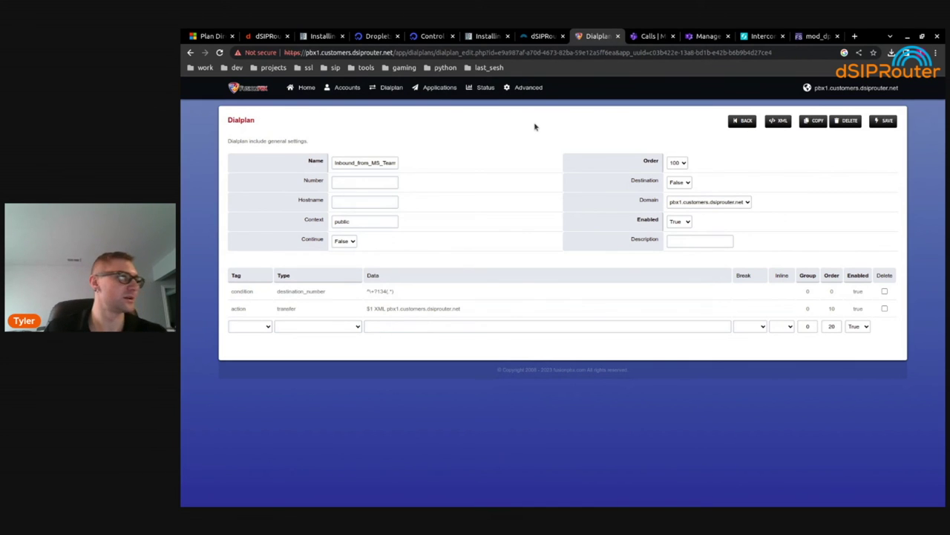
{"action": "left_click", "coordinate": [643, 37]}
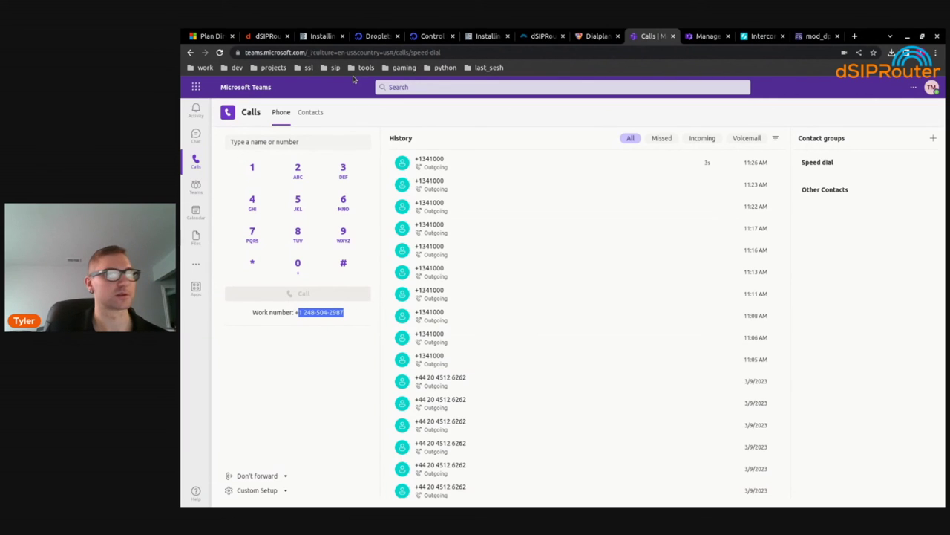
Enter 341000 in the Teams dial field and check Zoiper's registered account
{"action": "left_click", "coordinate": [296, 141]}
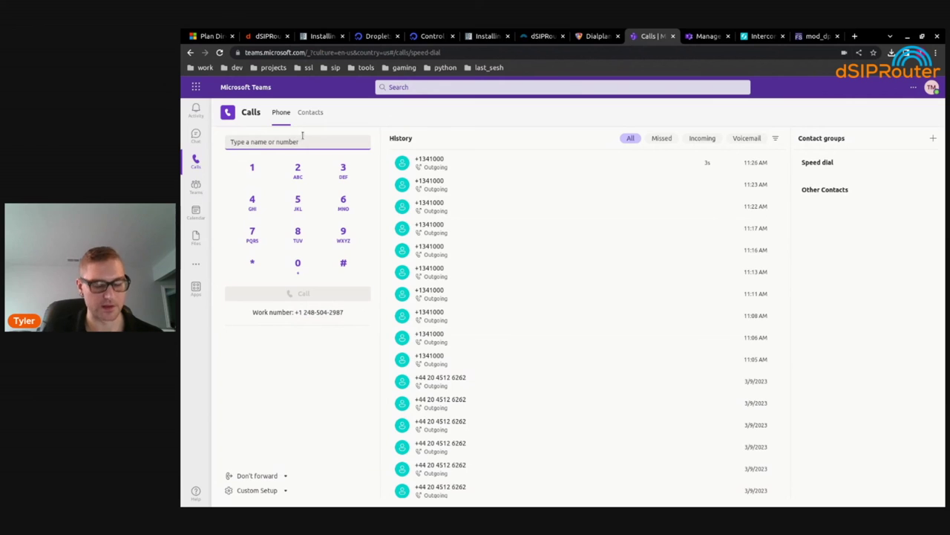
{"action": "type", "text": "34"}
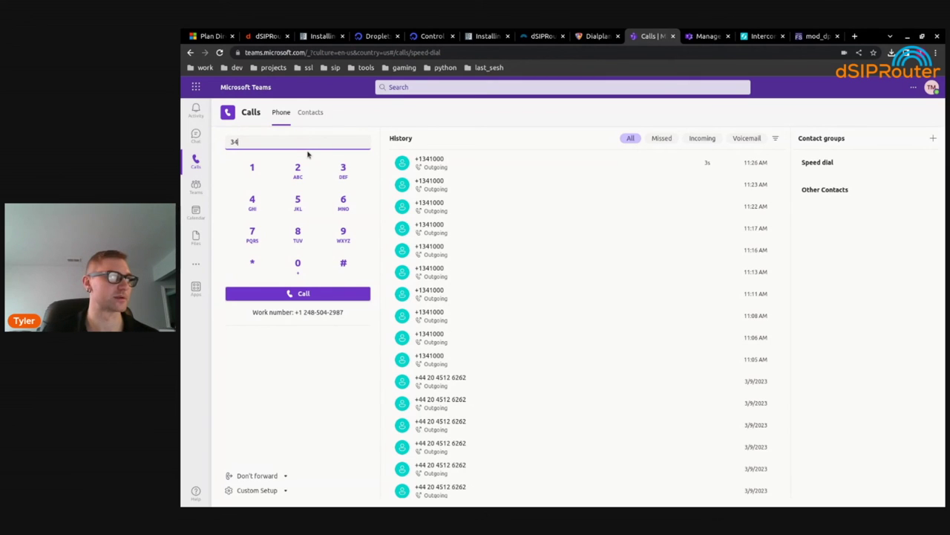
{"action": "type", "text": "000"}
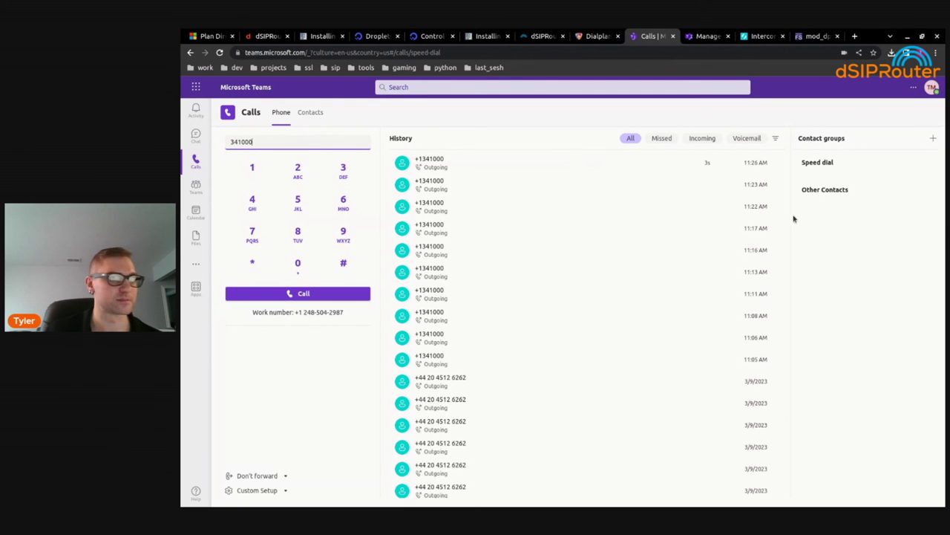
{"action": "key", "text": "alt+Tab"}
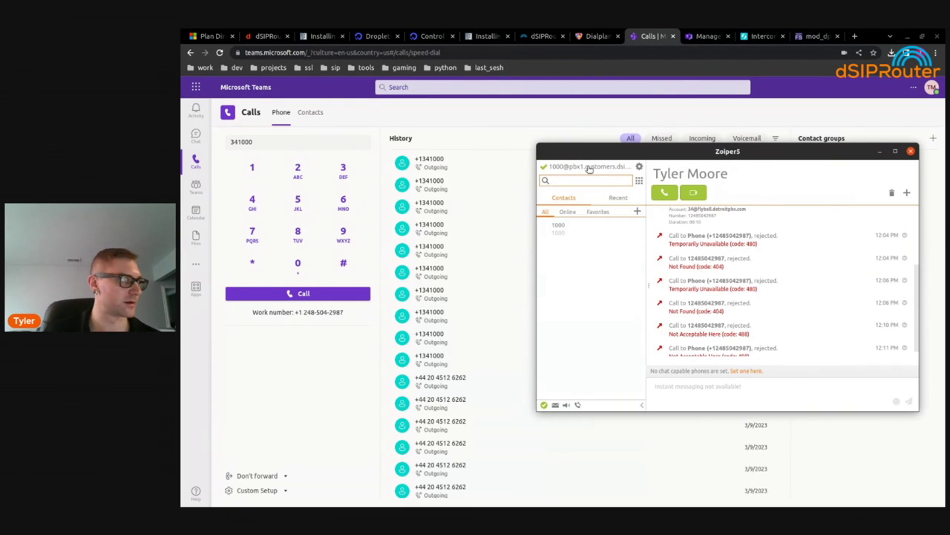
{"action": "left_click", "coordinate": [584, 167]}
{"action": "left_click", "coordinate": [585, 167]}
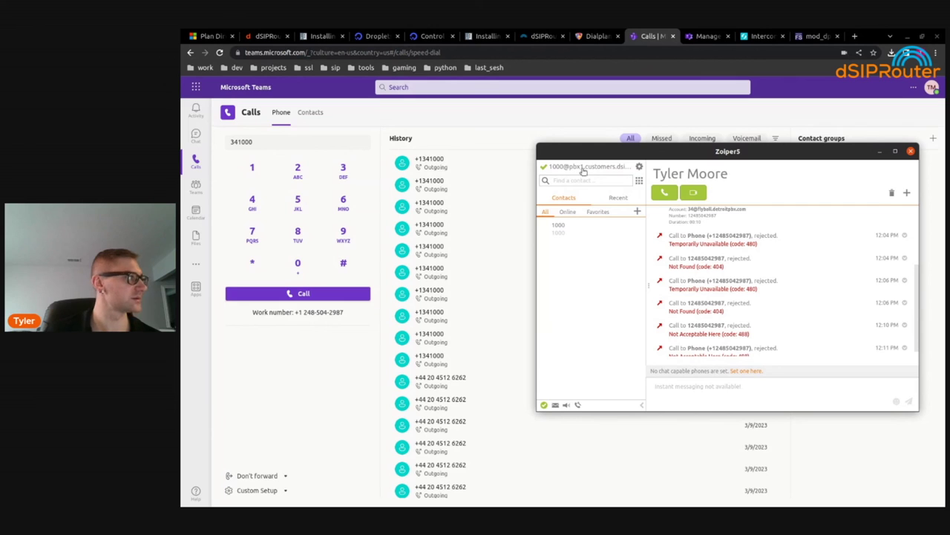
Call 341000 from Teams, let it ring on Zoiper extension 1000, then hang up
{"action": "left_click", "coordinate": [251, 297]}
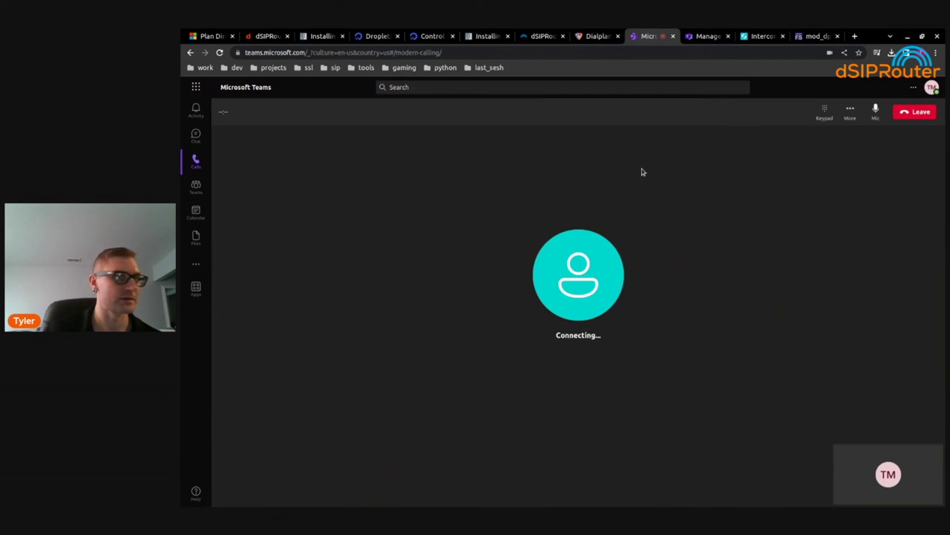
{"action": "left_click_drag", "start_coordinate": [768, 159], "coordinate": [730, 103]}
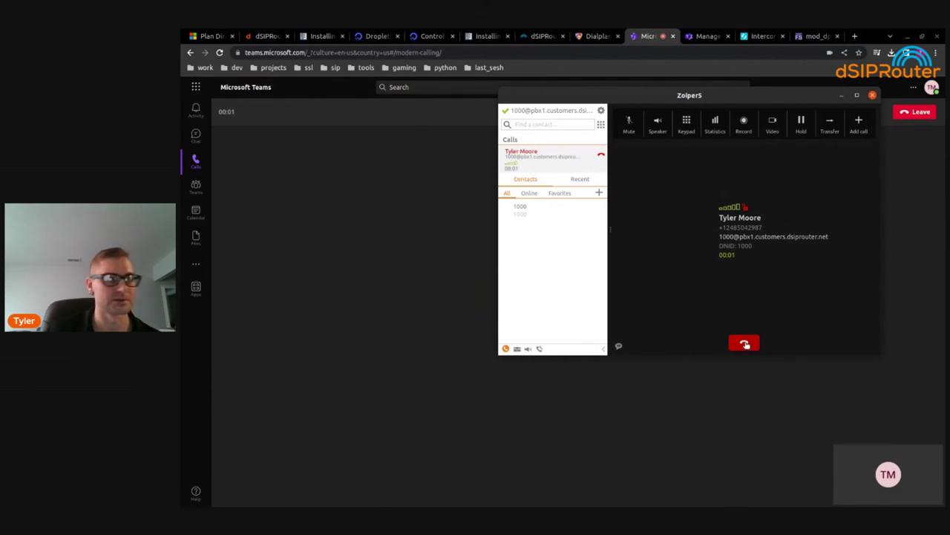
{"action": "left_click", "coordinate": [745, 343]}
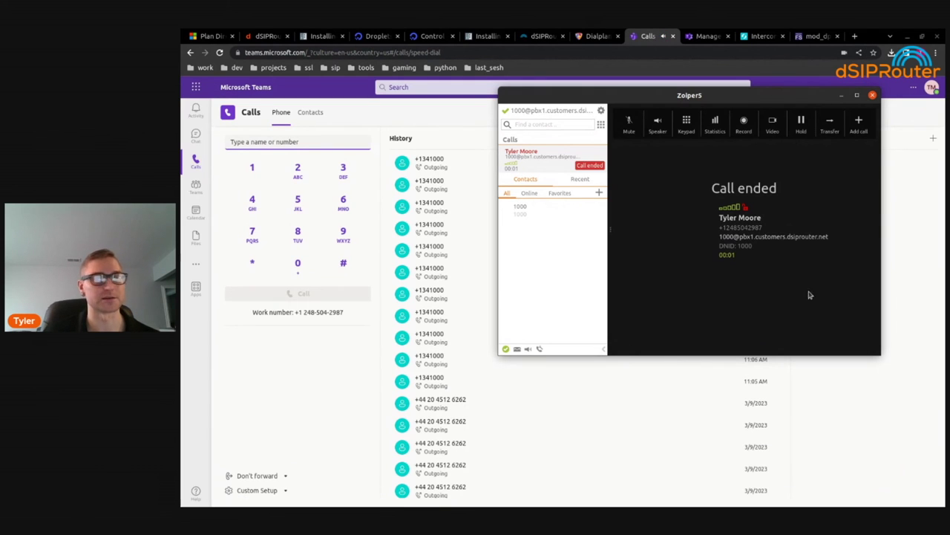